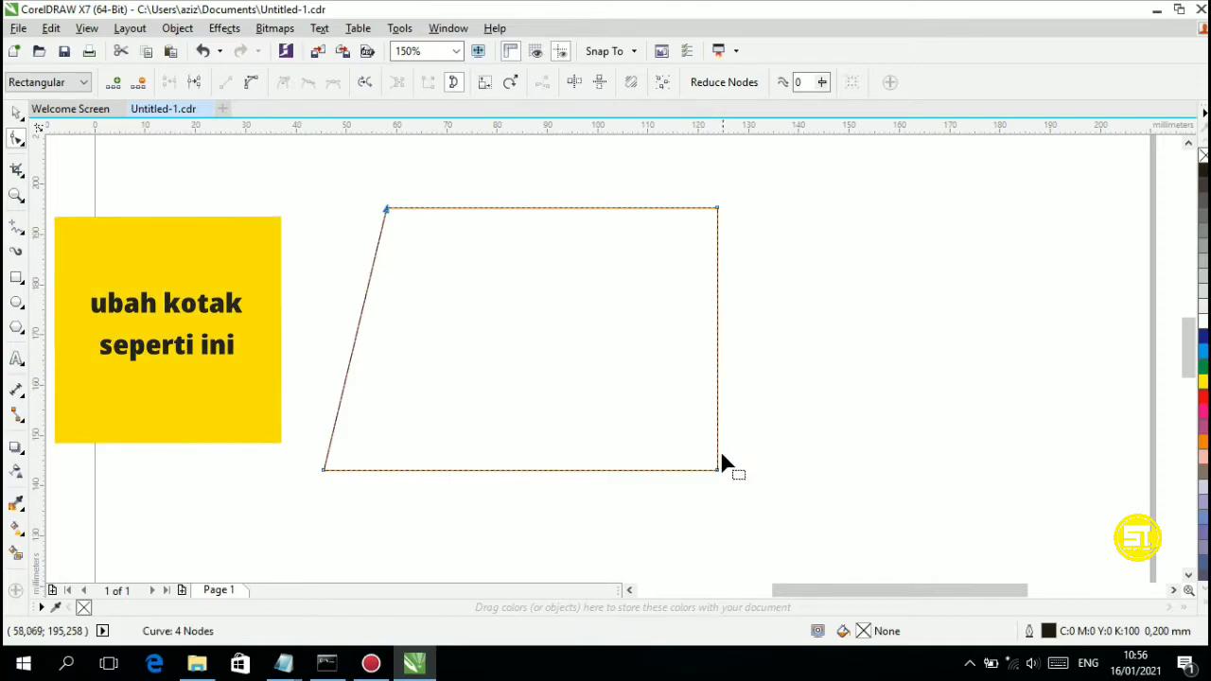
# Move the shape's lower-right corner node about 12.5 mm left along the bottom edge to form a parallelogram.
pyautogui.moveTo(717, 470); pyautogui.dragTo(652, 470)
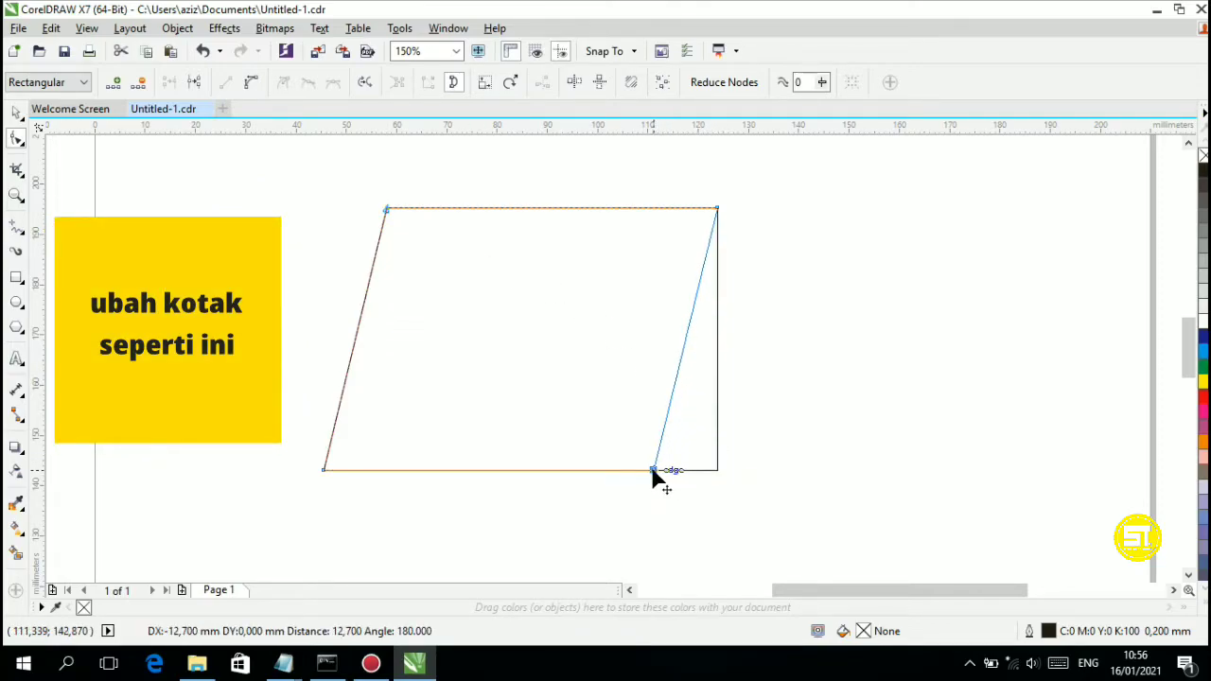
pyautogui.moveTo(653, 470); pyautogui.dragTo(656, 470)
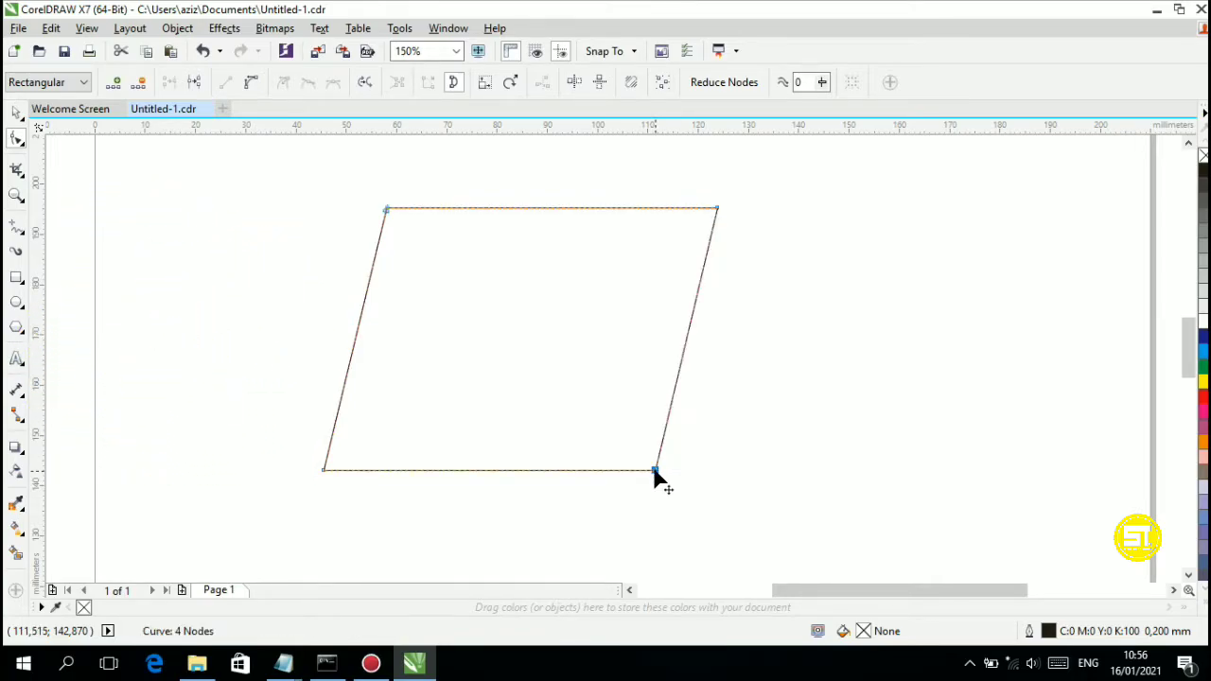
# Convert the parallelogram's top edge to a curve and bow it slightly downward.
pyautogui.click(494, 207)
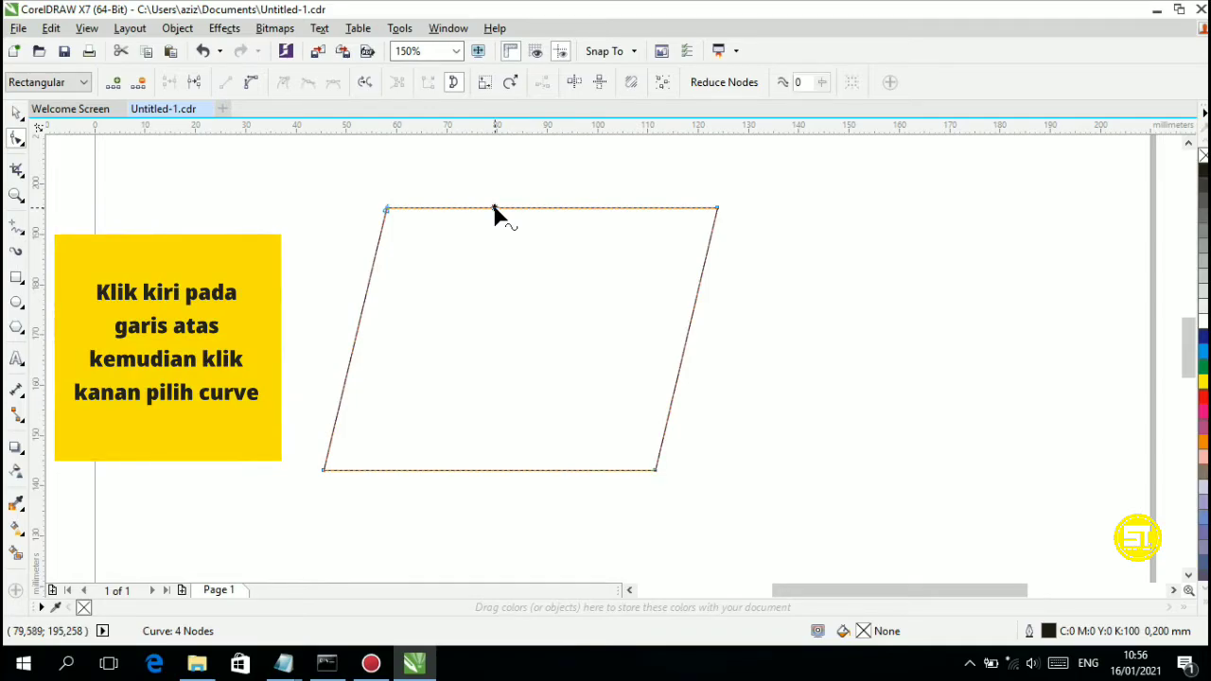
pyautogui.rightClick(494, 207)
pyautogui.click(594, 284)
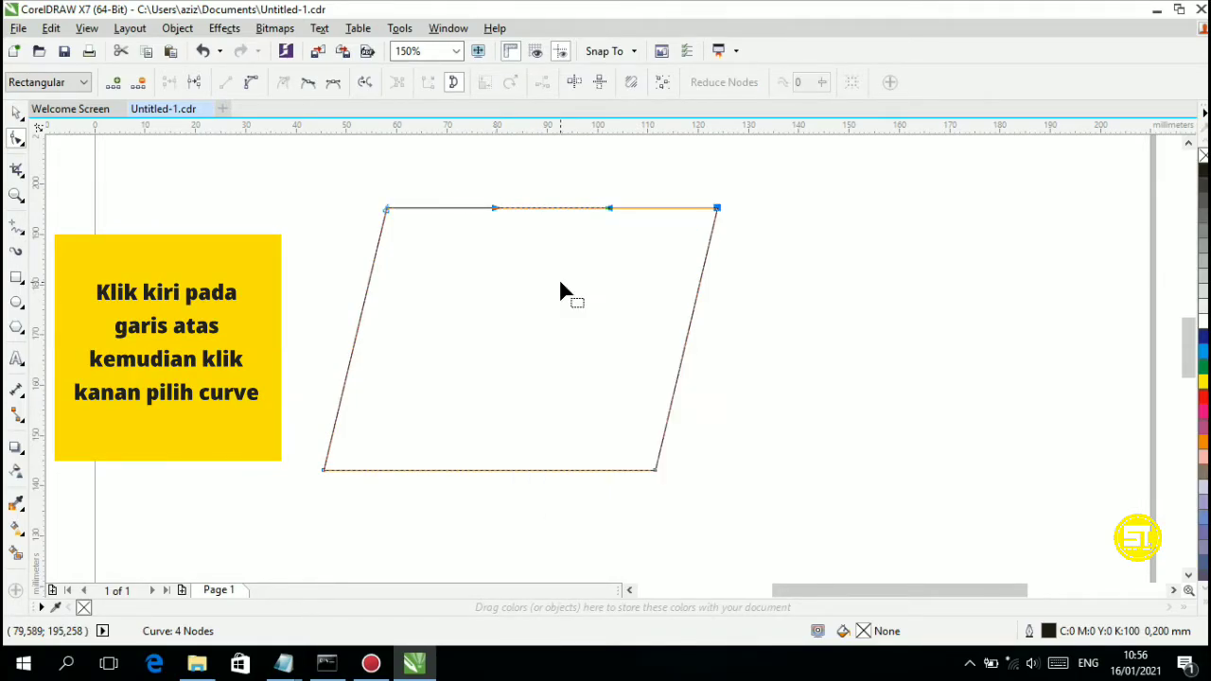
pyautogui.click(536, 207)
pyautogui.moveTo(536, 208)
pyautogui.mouseDown()
pyautogui.moveTo(538, 223)
pyautogui.moveTo(538, 212)
pyautogui.mouseUp()
pyautogui.click(537, 209)
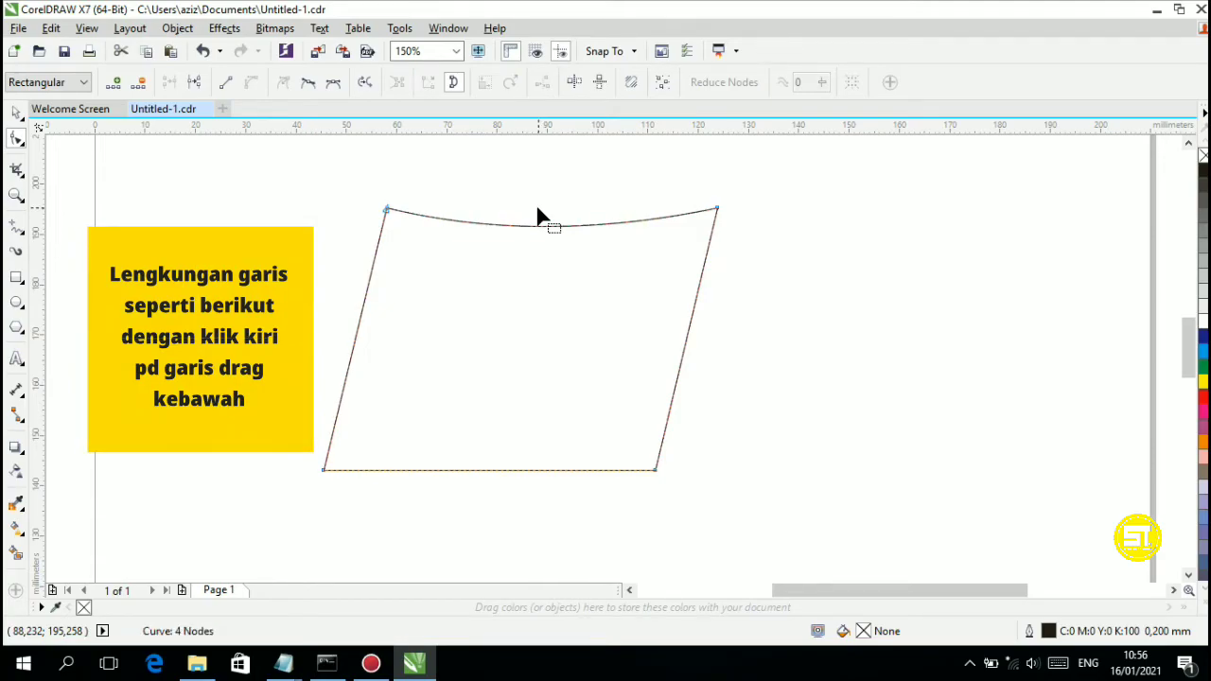
# Convert the parallelogram's bottom edge to a curve.
pyautogui.rightClick(497, 471)
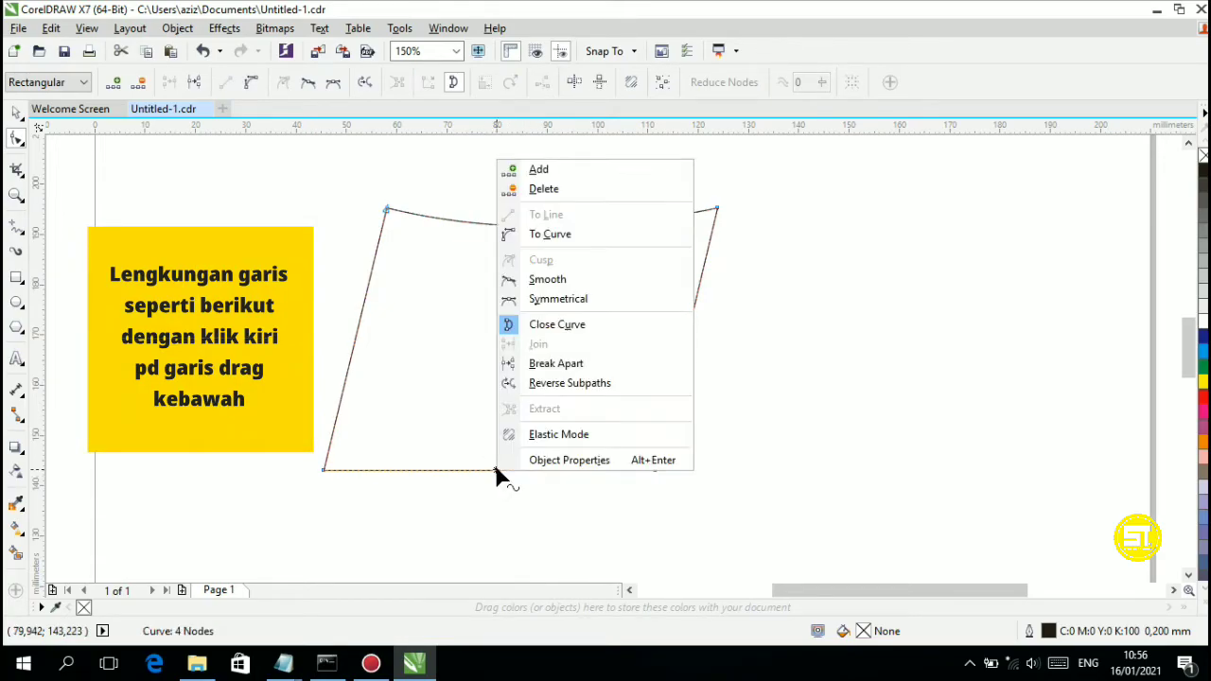
pyautogui.click(535, 235)
pyautogui.press('Down')
pyautogui.press('Down')
pyautogui.press('Down')
pyautogui.press('Down')
pyautogui.press('Down')
pyautogui.press('Down')
pyautogui.press('Down')
pyautogui.press('Down')
pyautogui.press('Down')
pyautogui.press('Down')
pyautogui.press('Down')
pyautogui.press('Down')
pyautogui.press('Down')
pyautogui.press('Down')
pyautogui.press('Down')
pyautogui.press('Down')
pyautogui.press('Down')
pyautogui.press('Down')
pyautogui.press('Down')
pyautogui.press('Down')
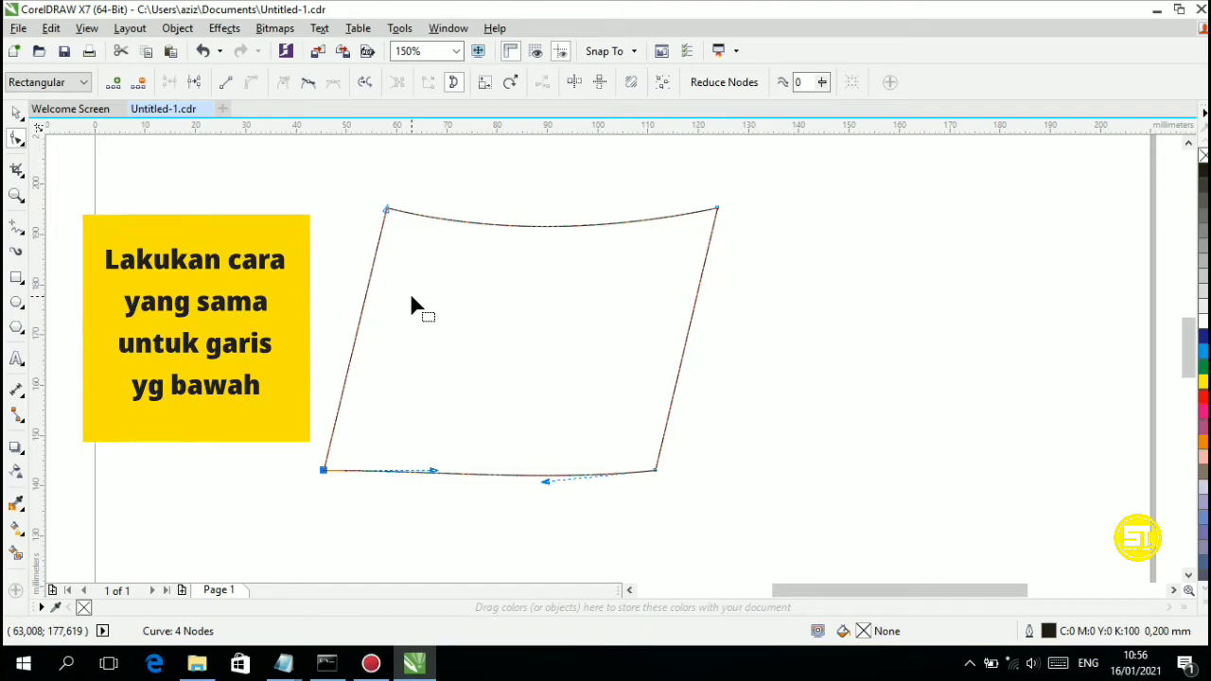
pyautogui.hotkey('ctrl', 'z')
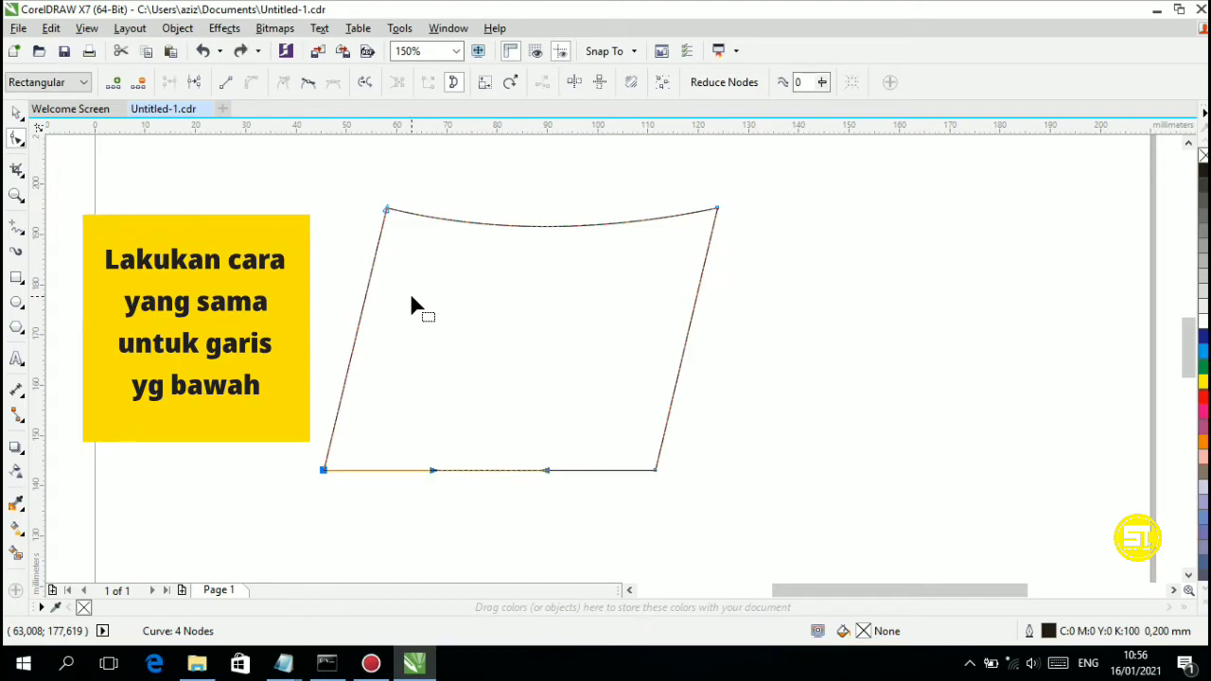
# Bow the bottom edge downward so that its curvature matches the top edge.
pyautogui.click(484, 469)
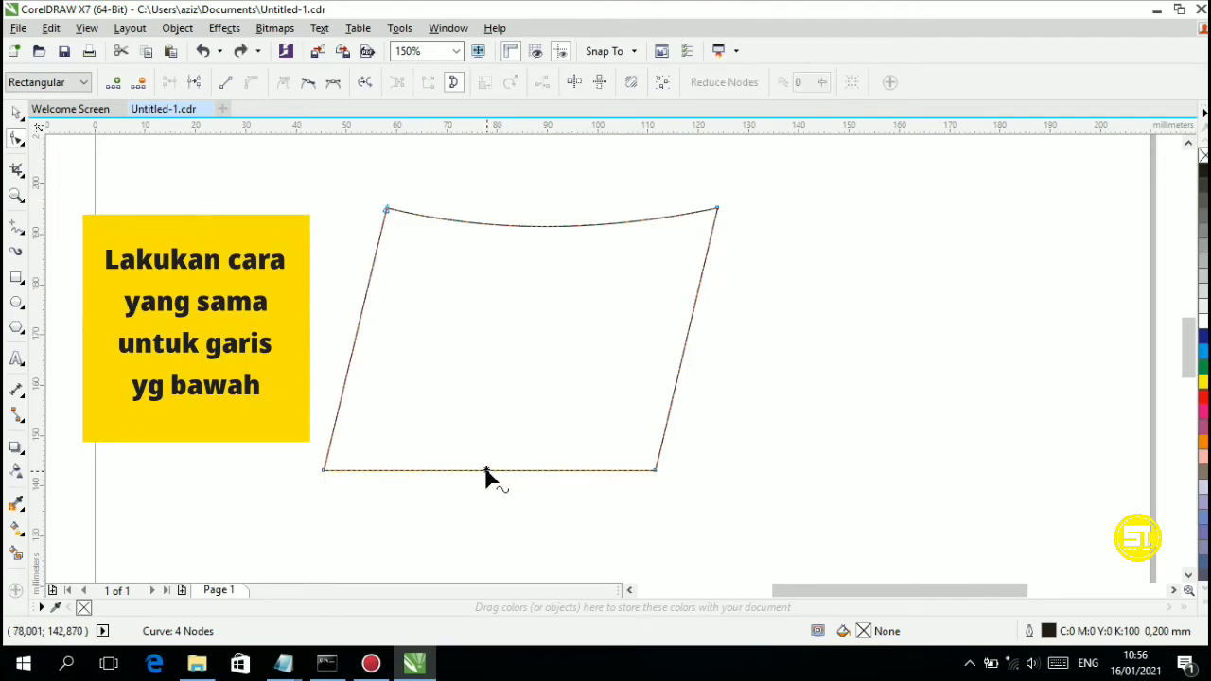
pyautogui.press('Down')
pyautogui.press('Down')
pyautogui.press('Down')
pyautogui.press('Down')
pyautogui.press('Down')
pyautogui.press('Down')
pyautogui.press('Down')
pyautogui.press('Down')
pyautogui.press('Down')
pyautogui.press('Down')
pyautogui.press('Down')
pyautogui.press('Down')
pyautogui.press('Down')
pyautogui.press('Down')
pyautogui.press('Down')
pyautogui.press('Down')
pyautogui.press('Down')
pyautogui.press('Down')
pyautogui.press('Down')
pyautogui.press('Down')
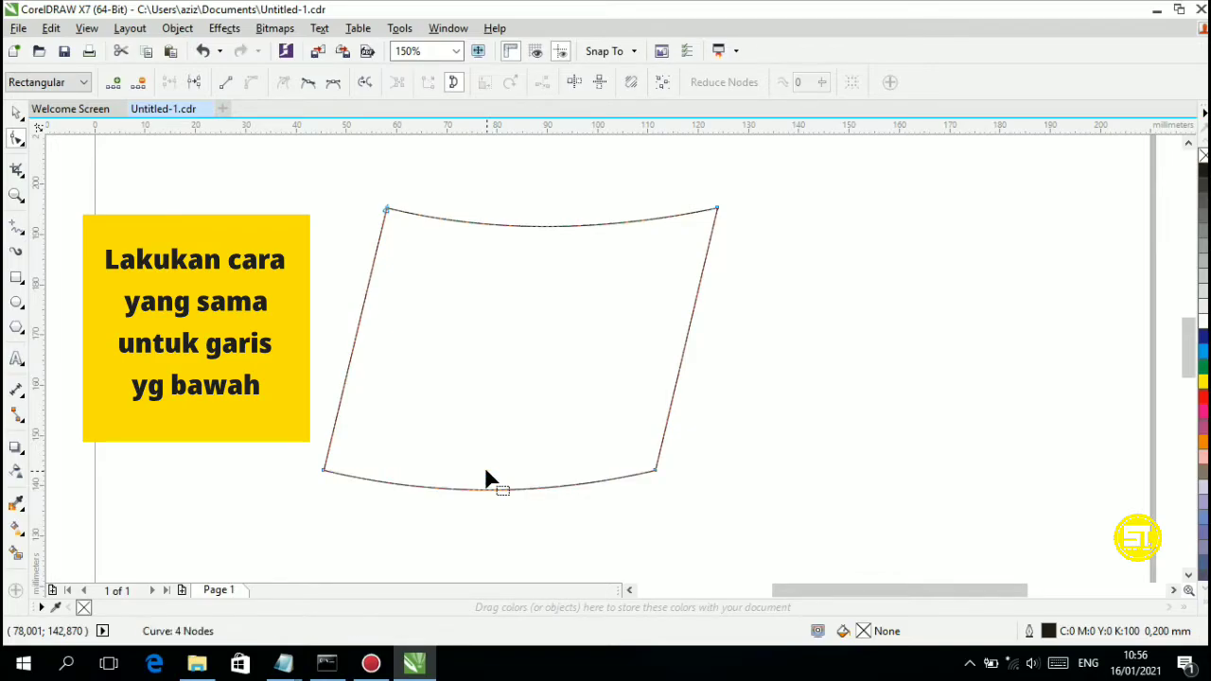
pyautogui.press('Down')
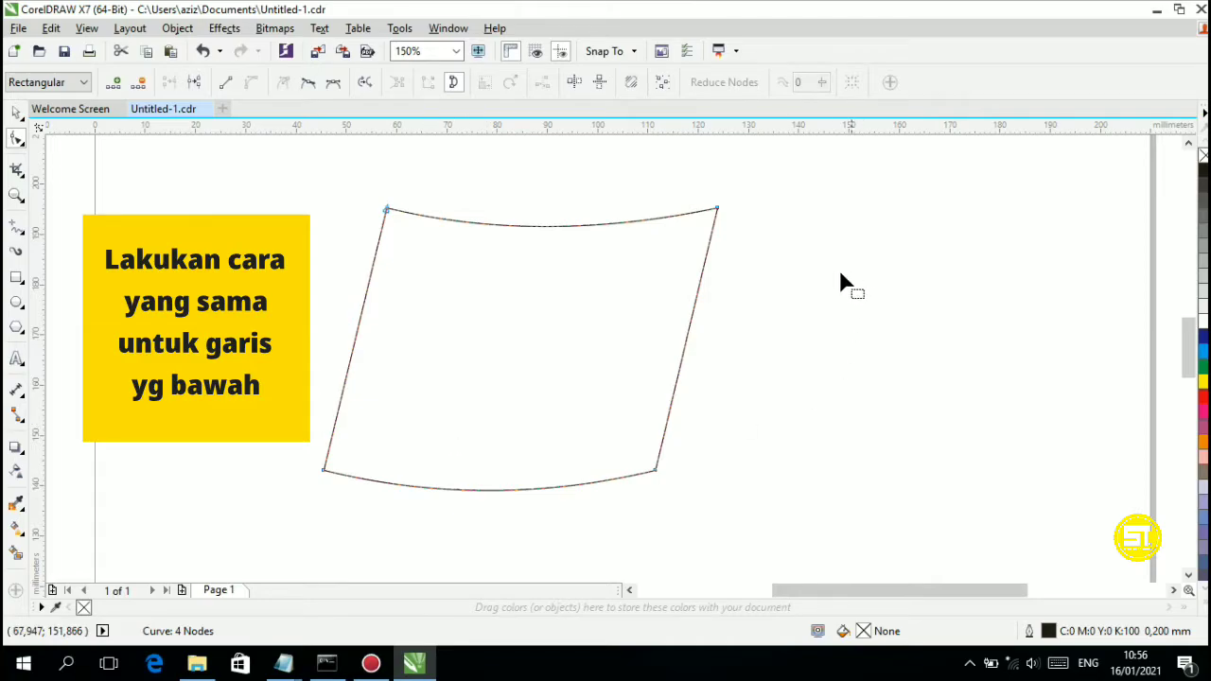
pyautogui.click(544, 227)
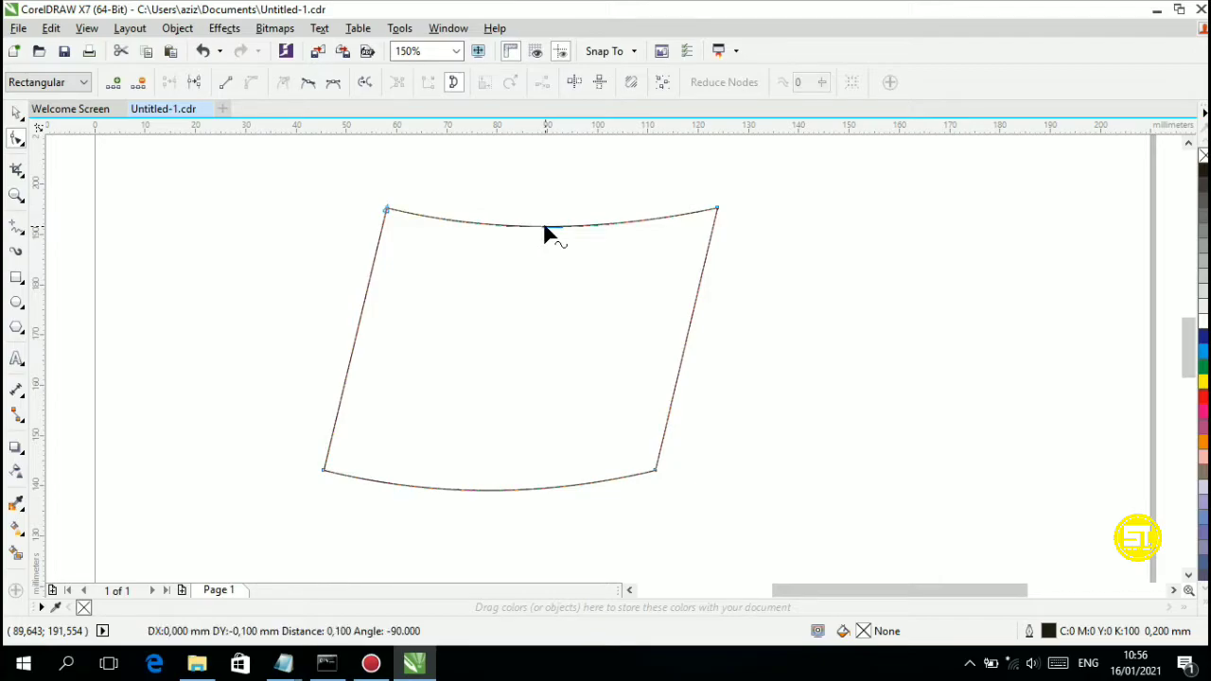
# Duplicate the curved shape and place the copy directly below the original with a narrow gap between them.
pyautogui.click(15, 114)
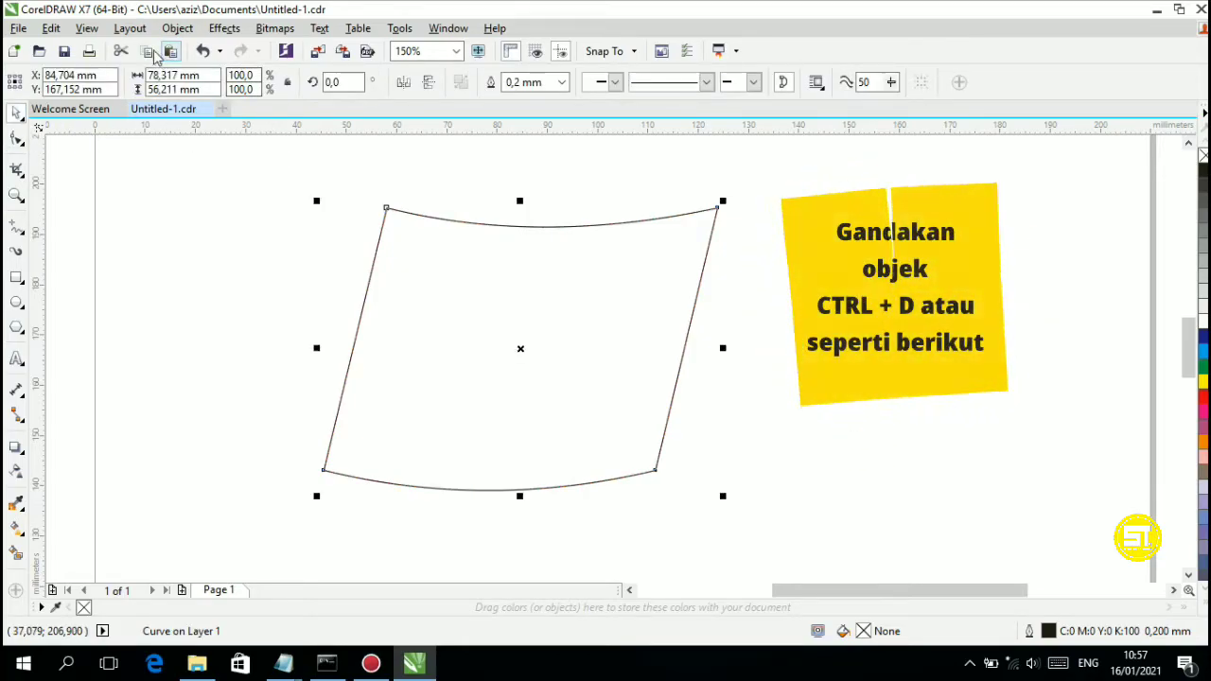
pyautogui.click(50, 27)
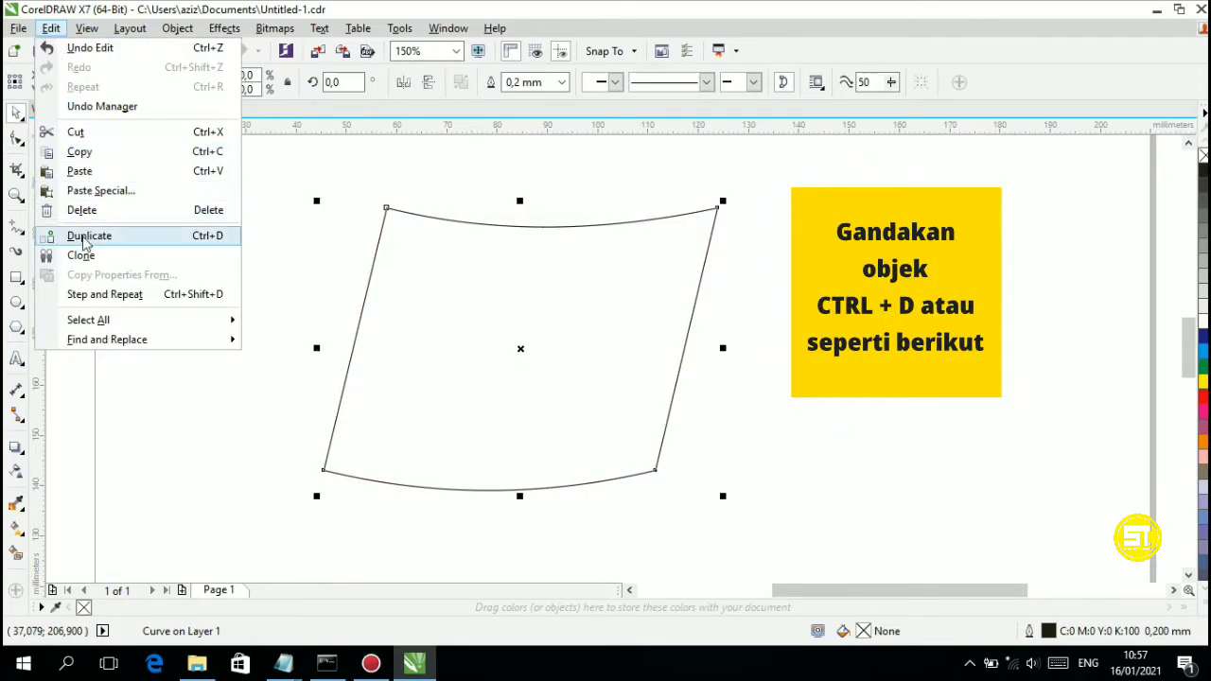
pyautogui.click(85, 239)
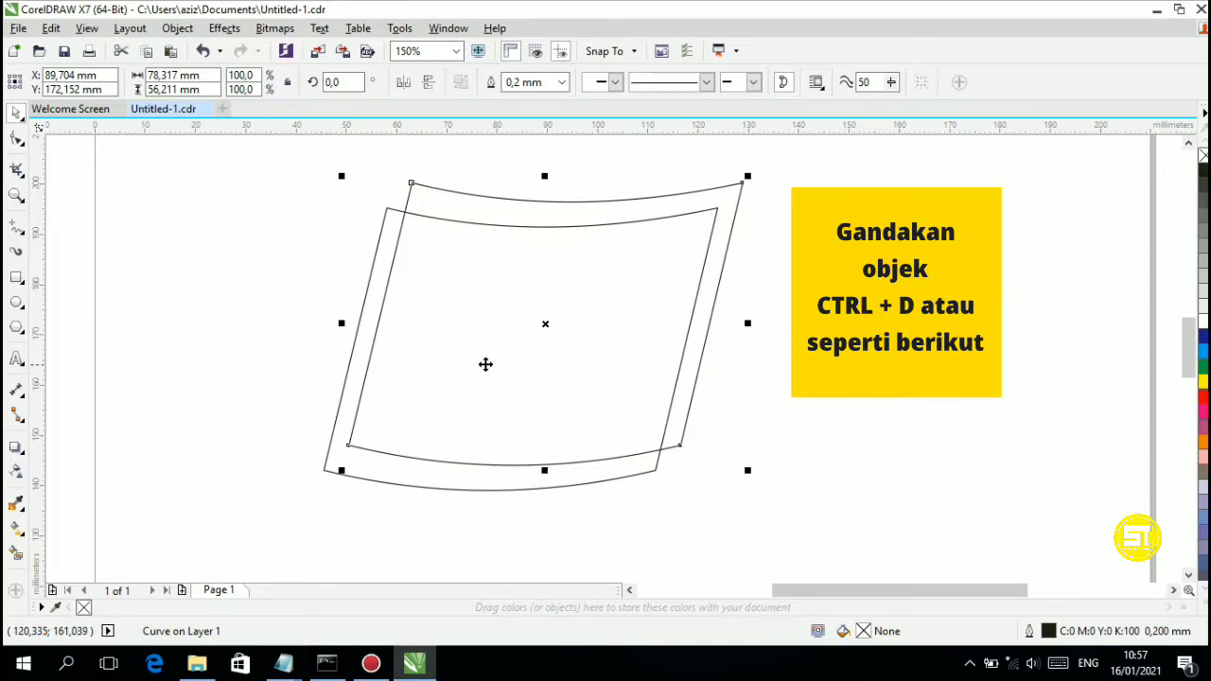
pyautogui.scroll(-3, 490, 365)
pyautogui.scroll(1, 491, 364)
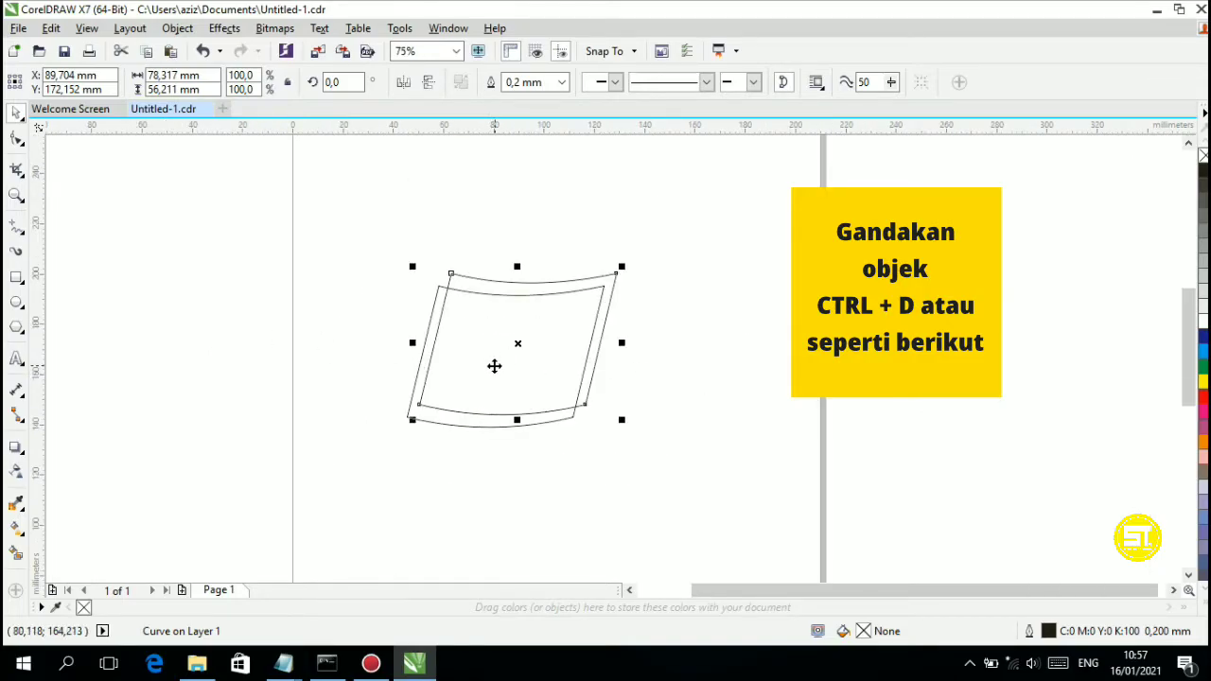
pyautogui.moveTo(520, 349); pyautogui.dragTo(473, 497)
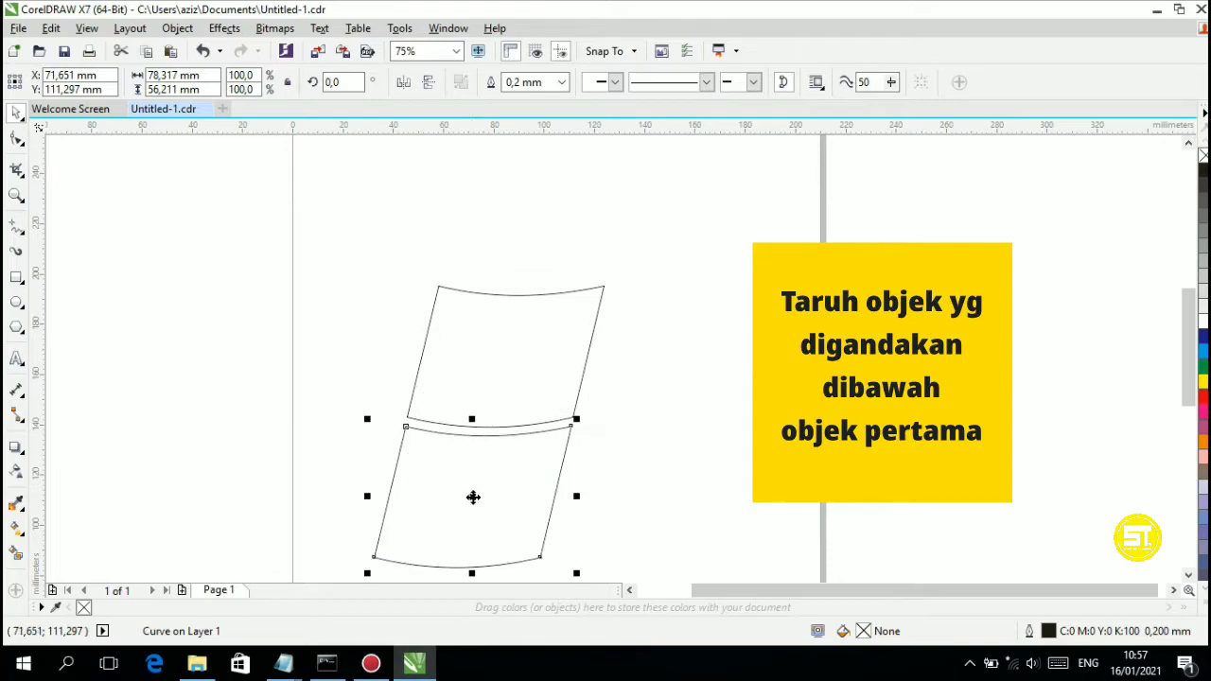
pyautogui.click(633, 478)
# Group the upper and lower curved shapes.
pyautogui.scroll(-1, 631, 478)
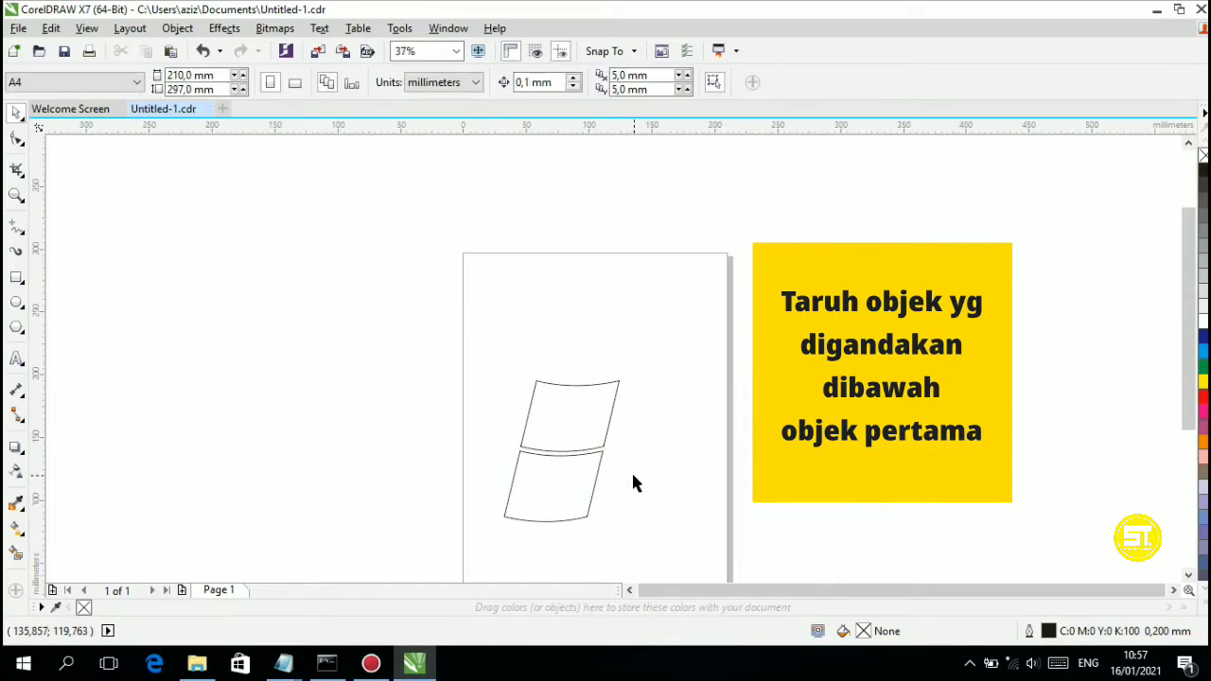
pyautogui.moveTo(440, 336); pyautogui.dragTo(655, 552)
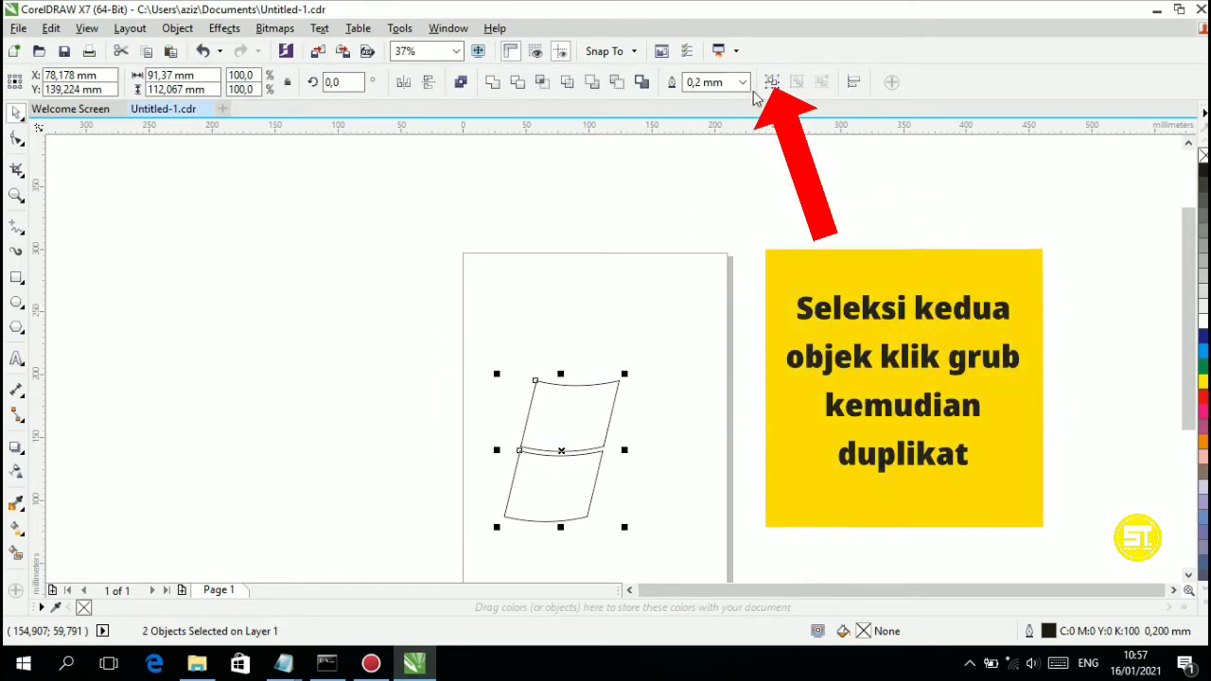
pyautogui.click(774, 84)
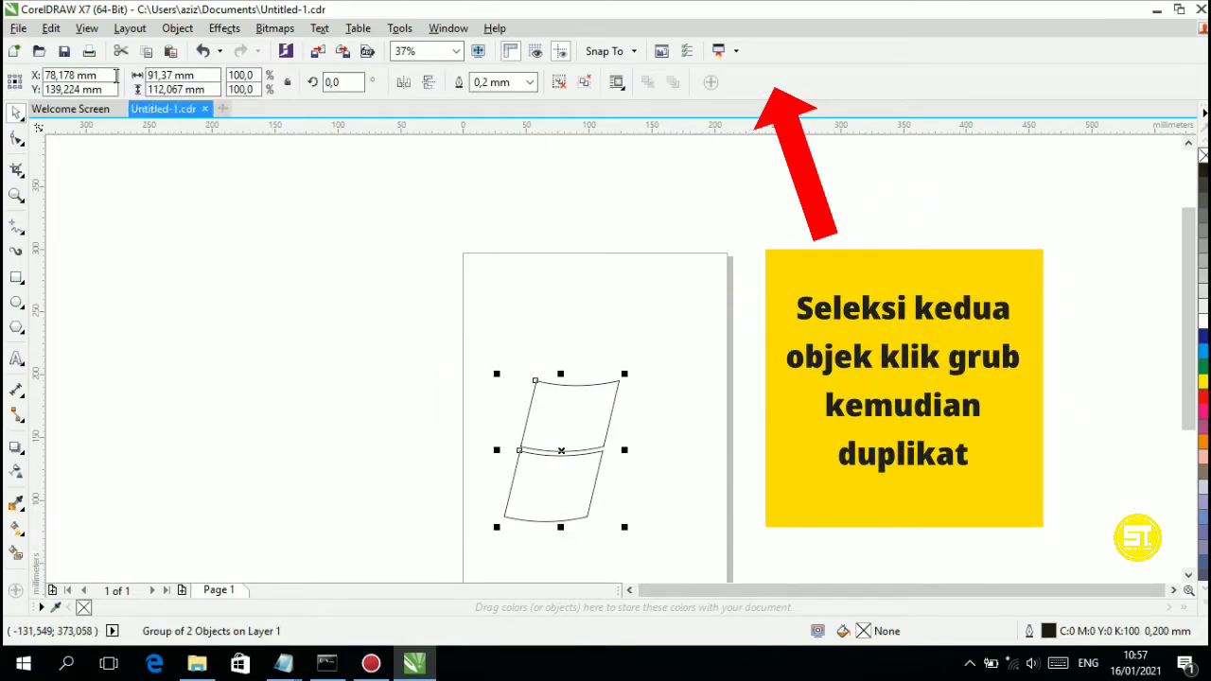
# Duplicate the group and place the copy beside the original on its left, leaving a narrow gap.
pyautogui.click(50, 28)
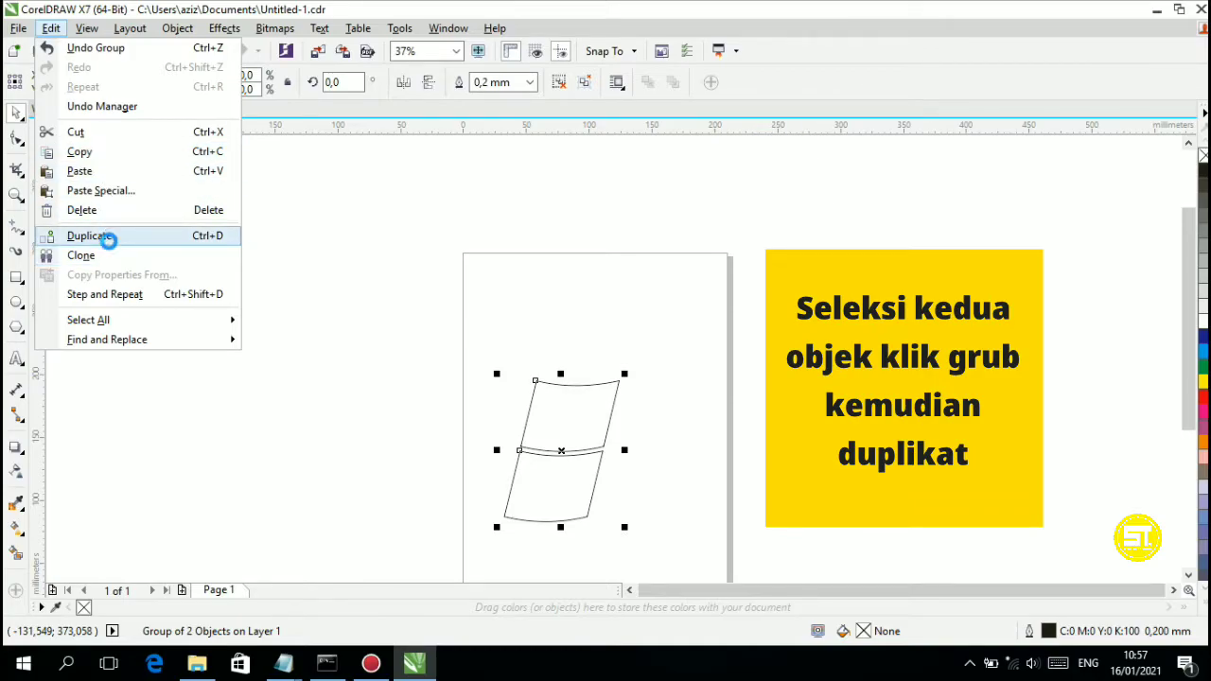
pyautogui.click(110, 245)
pyautogui.moveTo(565, 444); pyautogui.dragTo(469, 451)
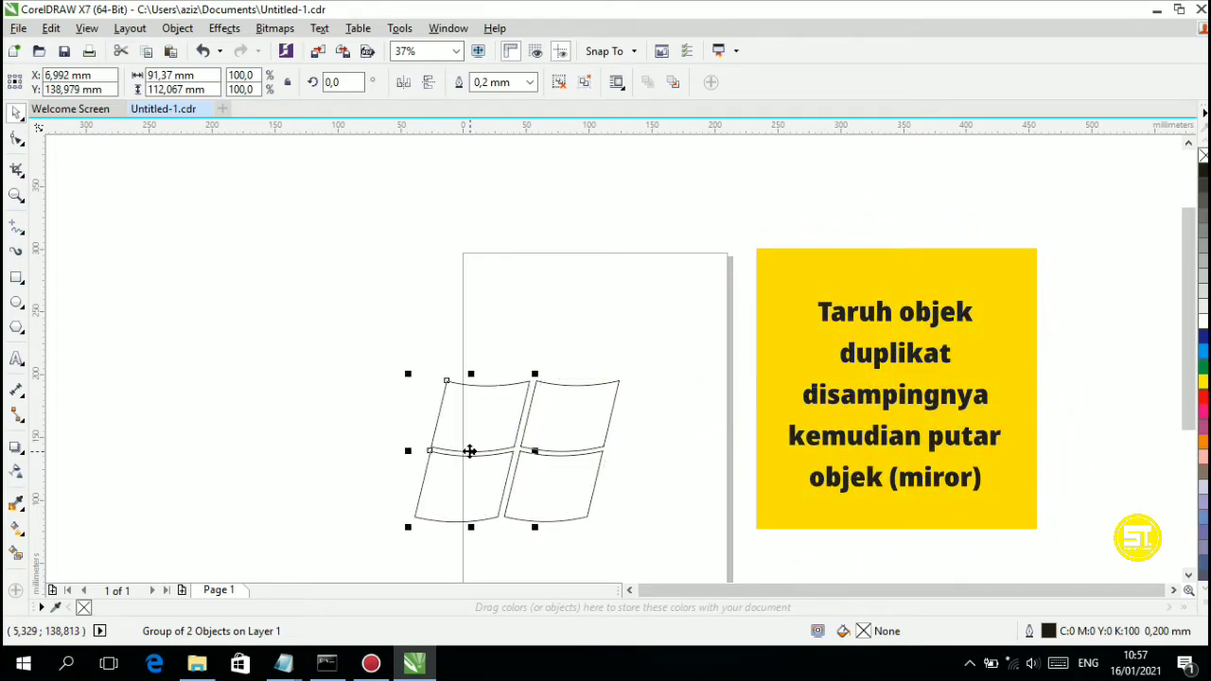
# Mirror the left group horizontally and vertically, and shift it slightly up to line up with the right group.
pyautogui.click(401, 85)
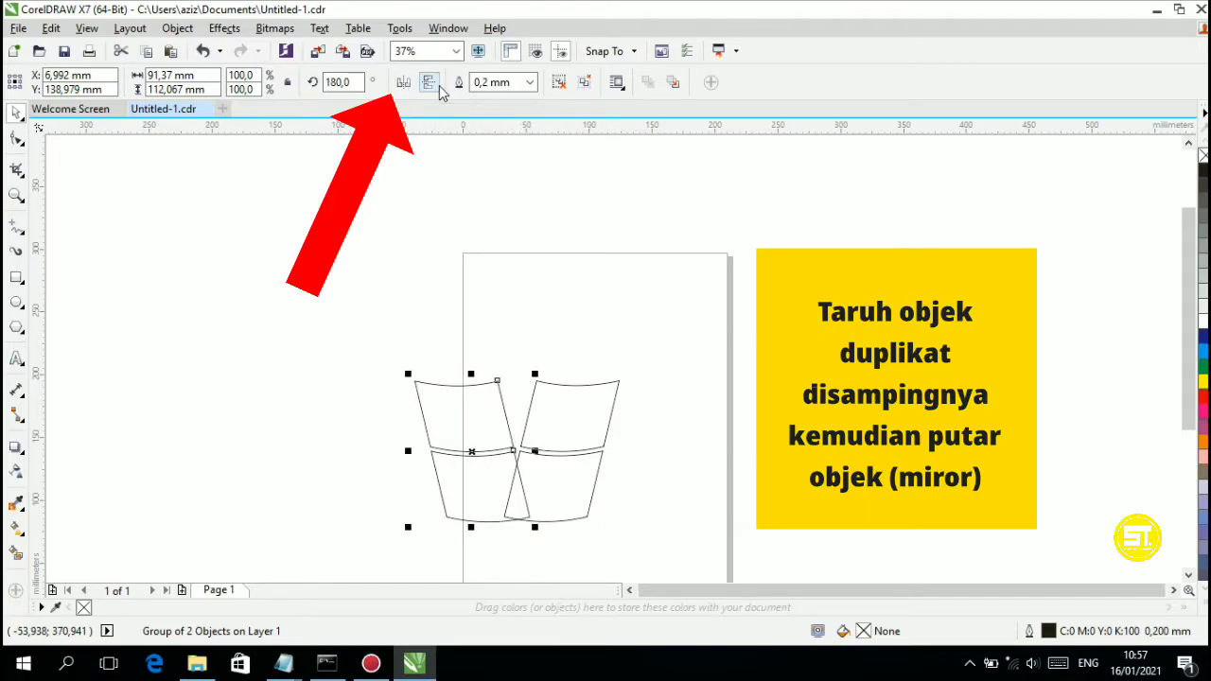
pyautogui.click(437, 85)
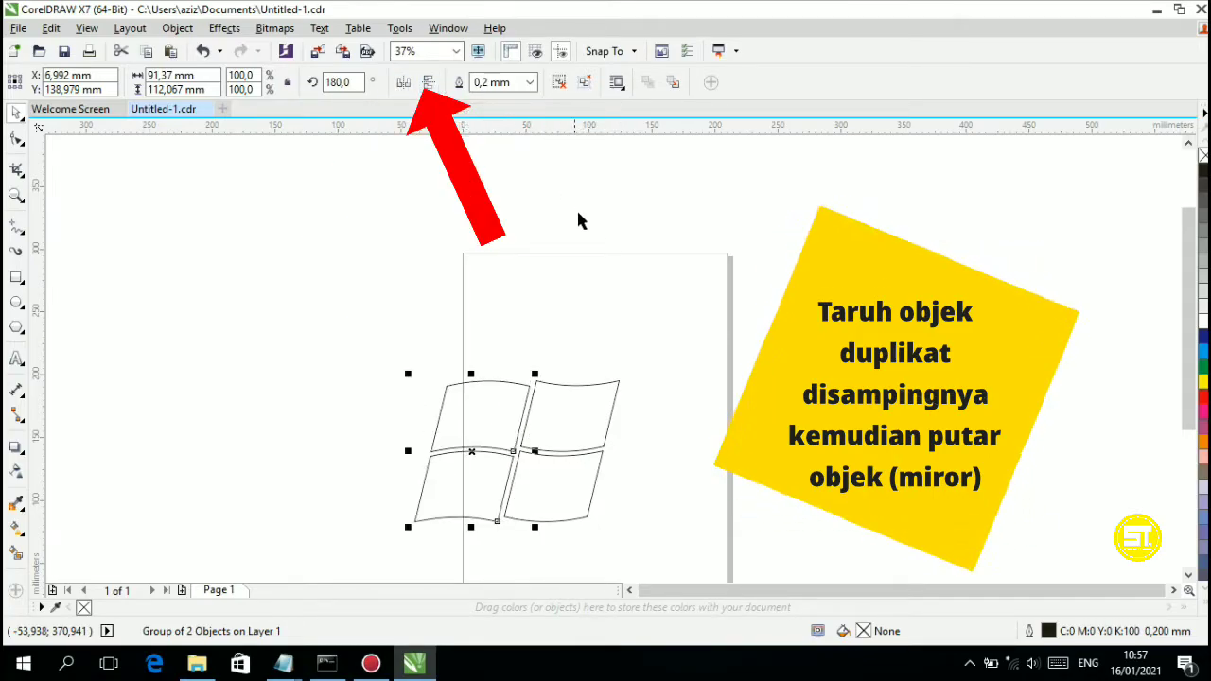
pyautogui.moveTo(471, 452)
pyautogui.mouseDown()
pyautogui.moveTo(318, 429)
pyautogui.moveTo(473, 428)
pyautogui.moveTo(473, 441)
pyautogui.moveTo(465, 289)
pyautogui.moveTo(470, 465)
pyautogui.moveTo(473, 427)
pyautogui.moveTo(473, 439)
pyautogui.mouseUp()
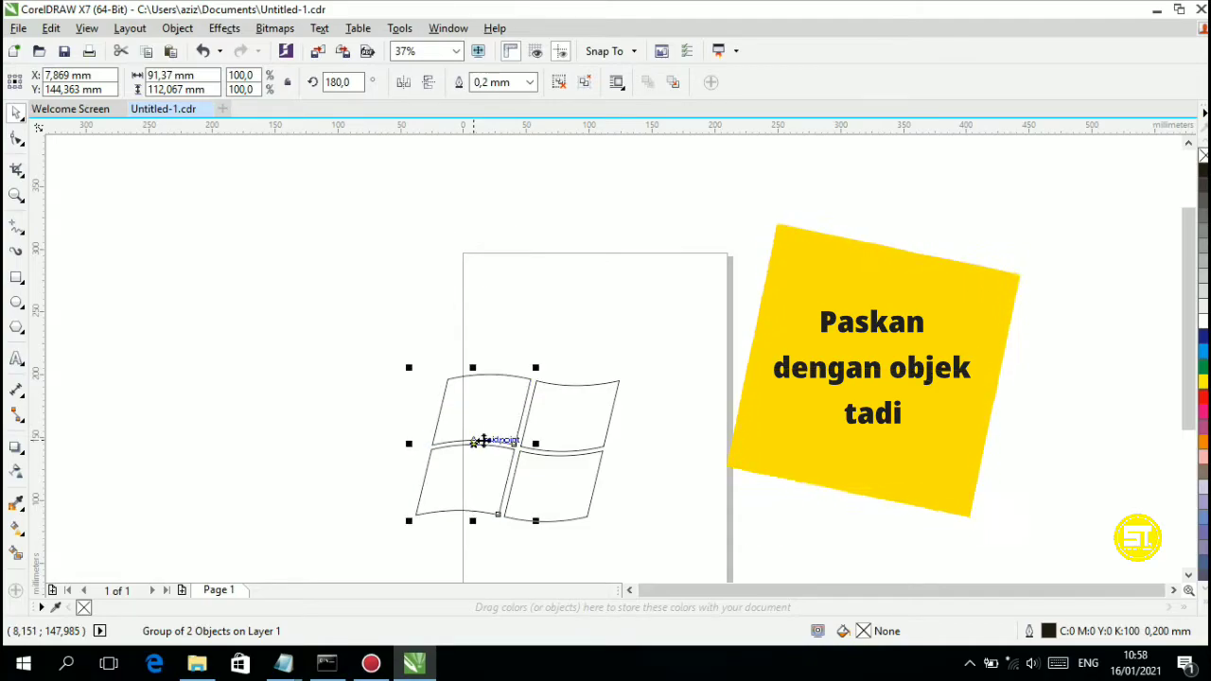
pyautogui.click(588, 430)
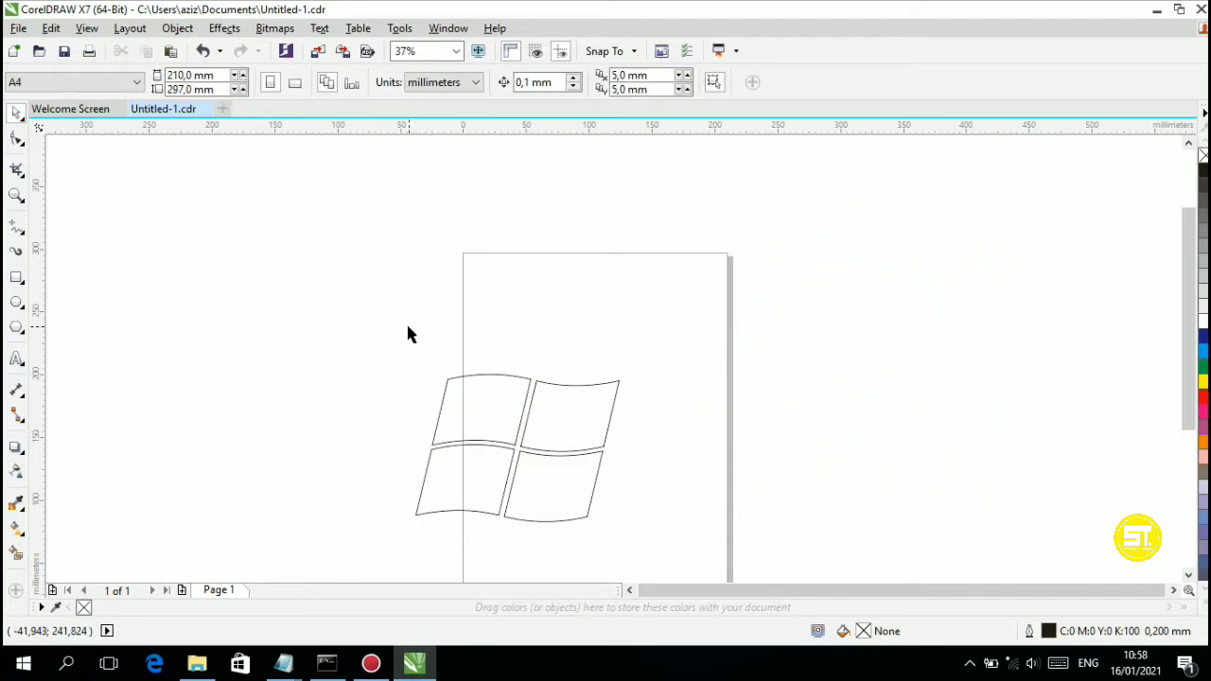
# Group the left and right pairs together and centre the result on the page.
pyautogui.moveTo(396, 547); pyautogui.dragTo(661, 545)
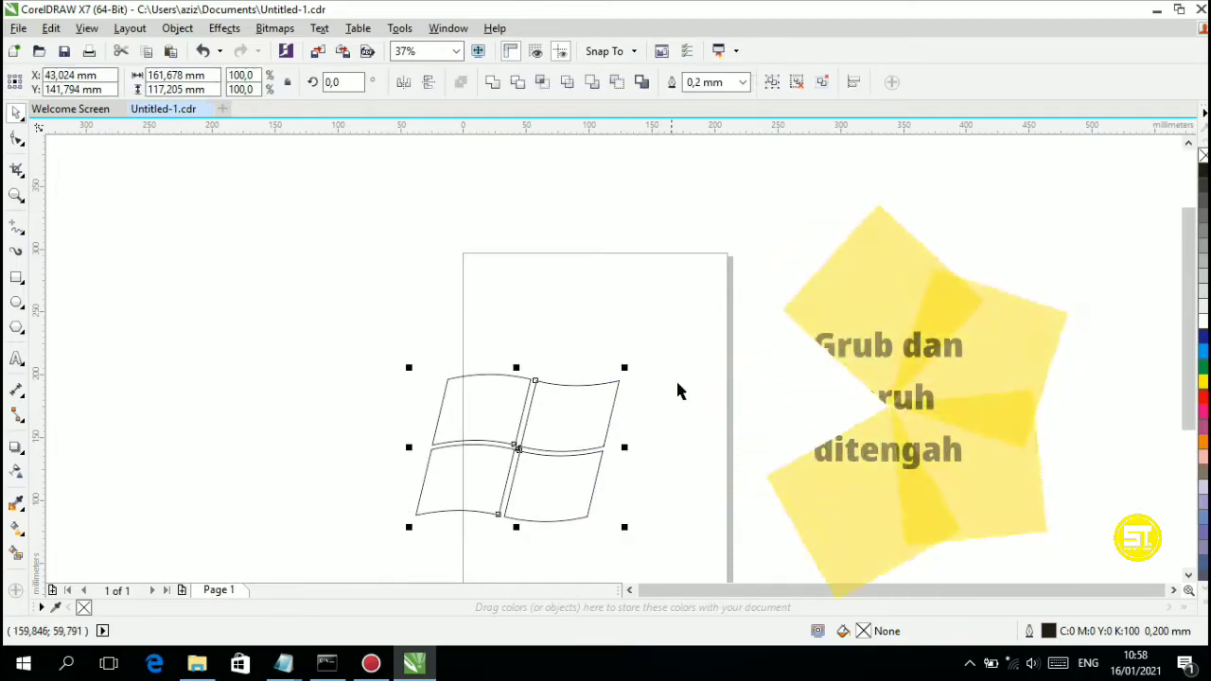
pyautogui.click(770, 81)
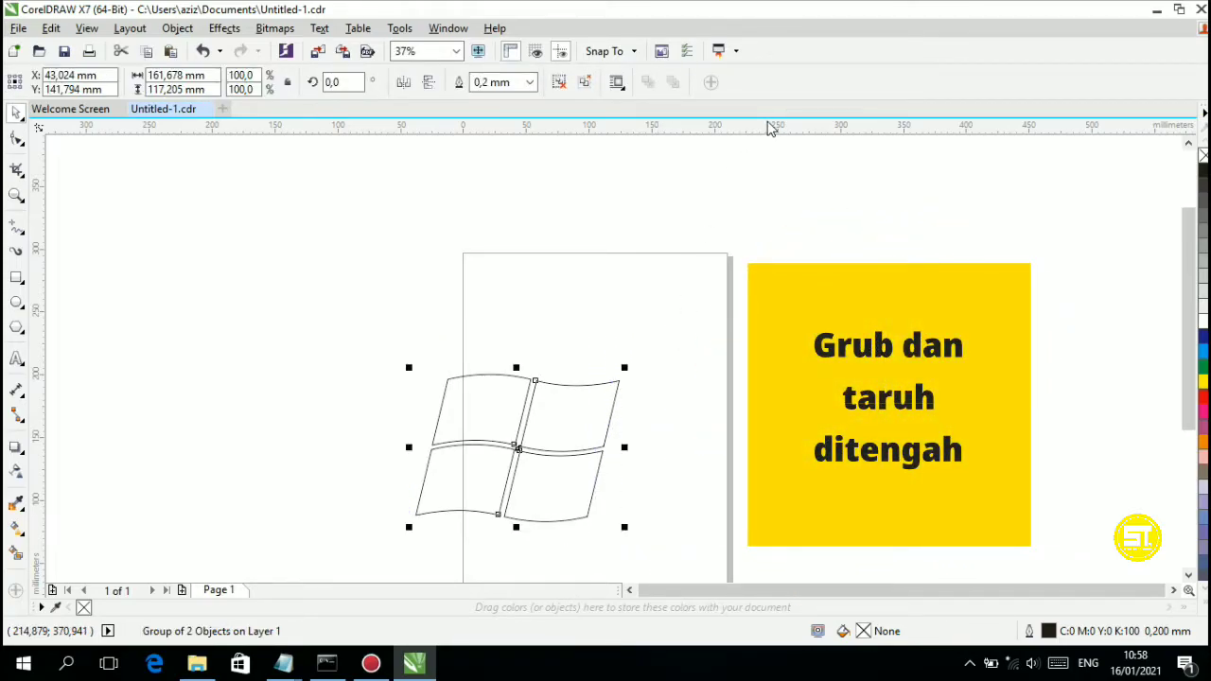
pyautogui.press('p')
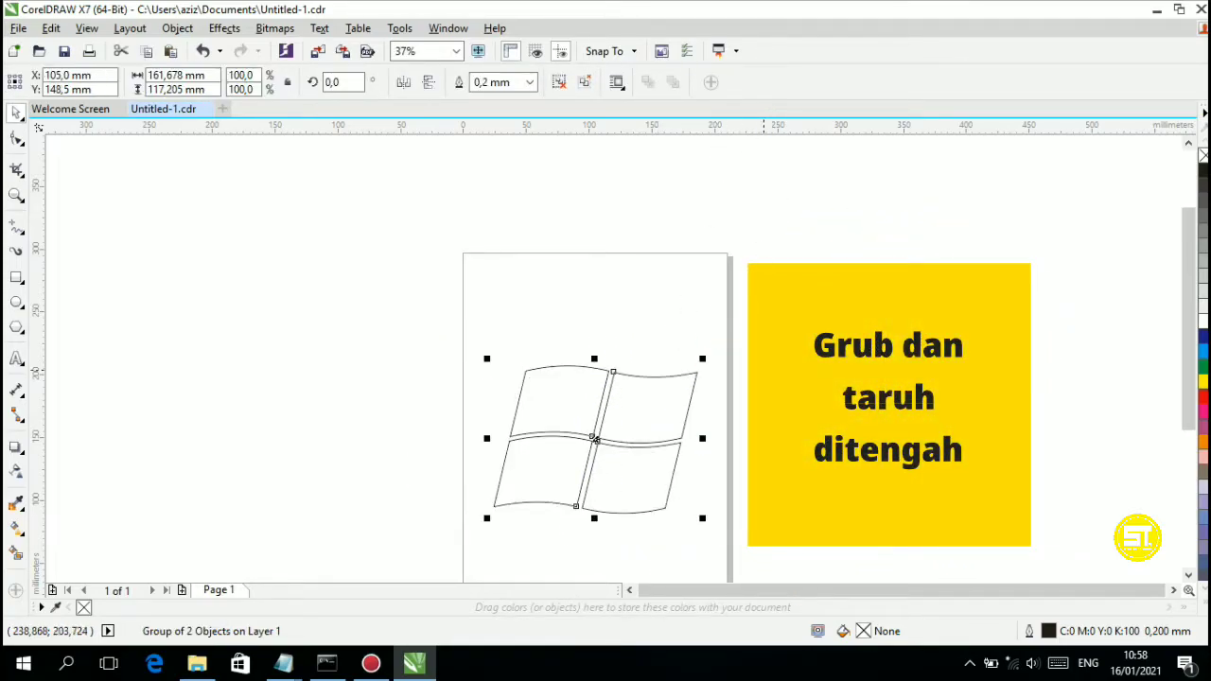
# Ungroup the centred artwork and its two nested groups into four separate panes.
pyautogui.click(507, 393)
pyautogui.moveTo(488, 352); pyautogui.dragTo(550, 486)
pyautogui.moveTo(703, 547); pyautogui.dragTo(735, 540)
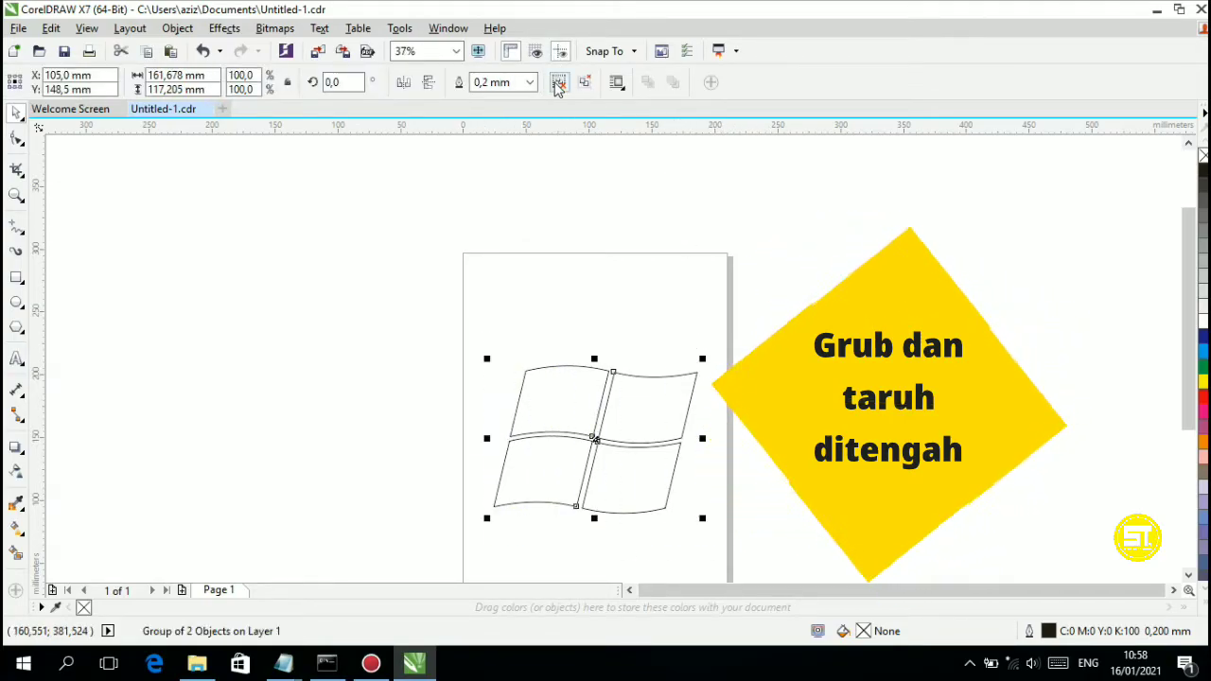
pyautogui.click(558, 84)
pyautogui.click(656, 397)
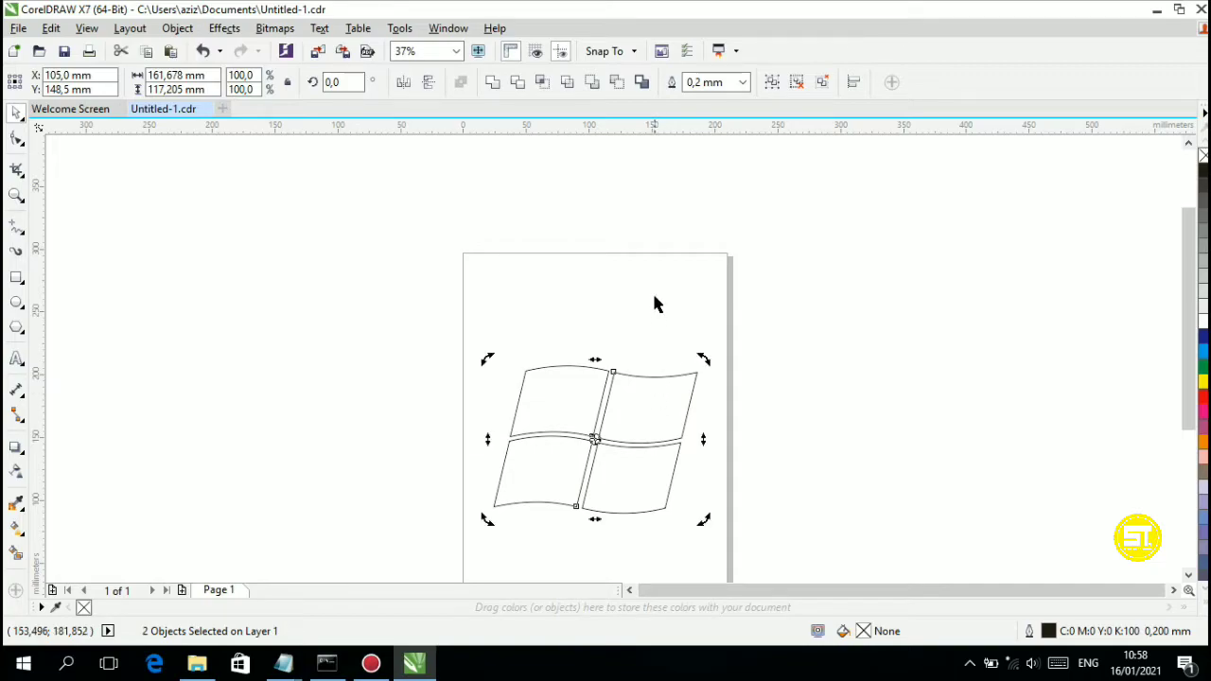
pyautogui.click(797, 82)
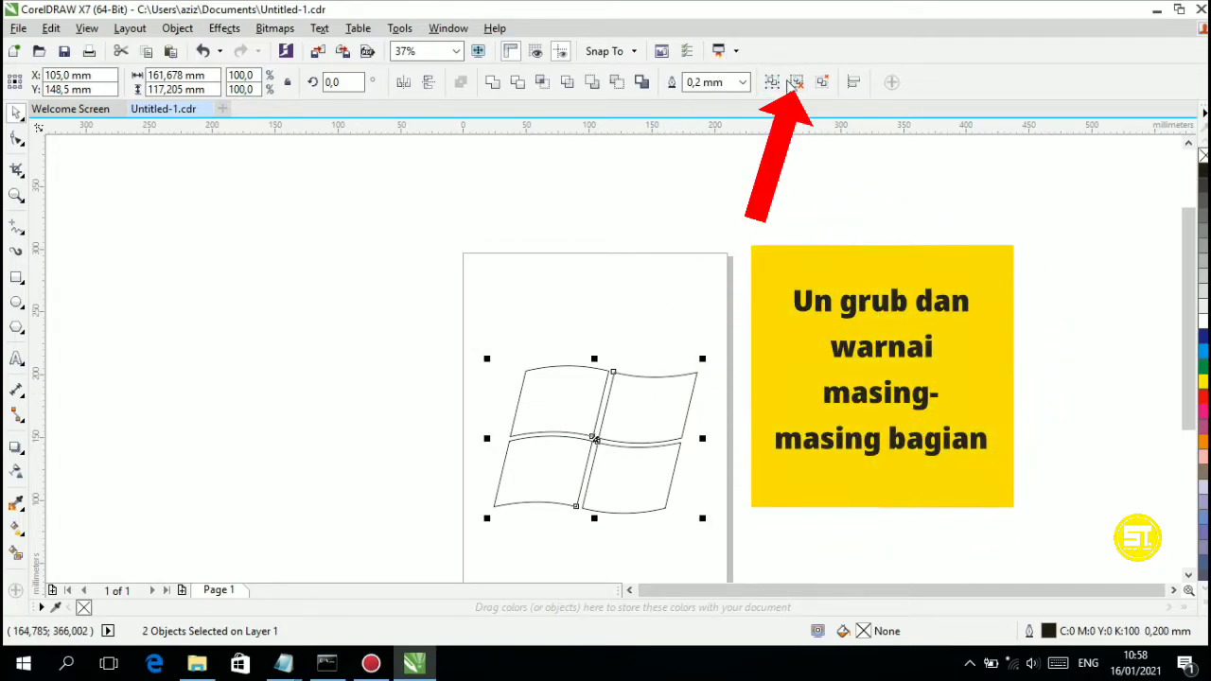
pyautogui.click(642, 336)
# Fill the upper-left pane with orange (C:0 M:60 Y:100 K:0).
pyautogui.click(578, 398)
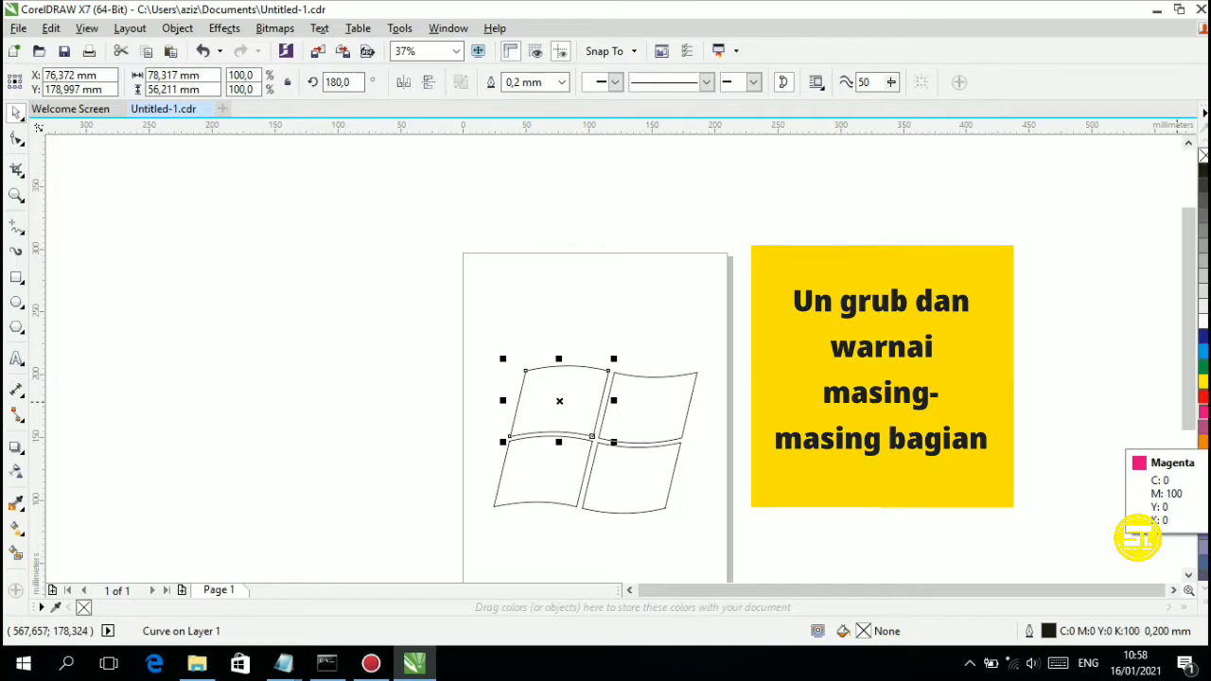
pyautogui.click(1204, 441)
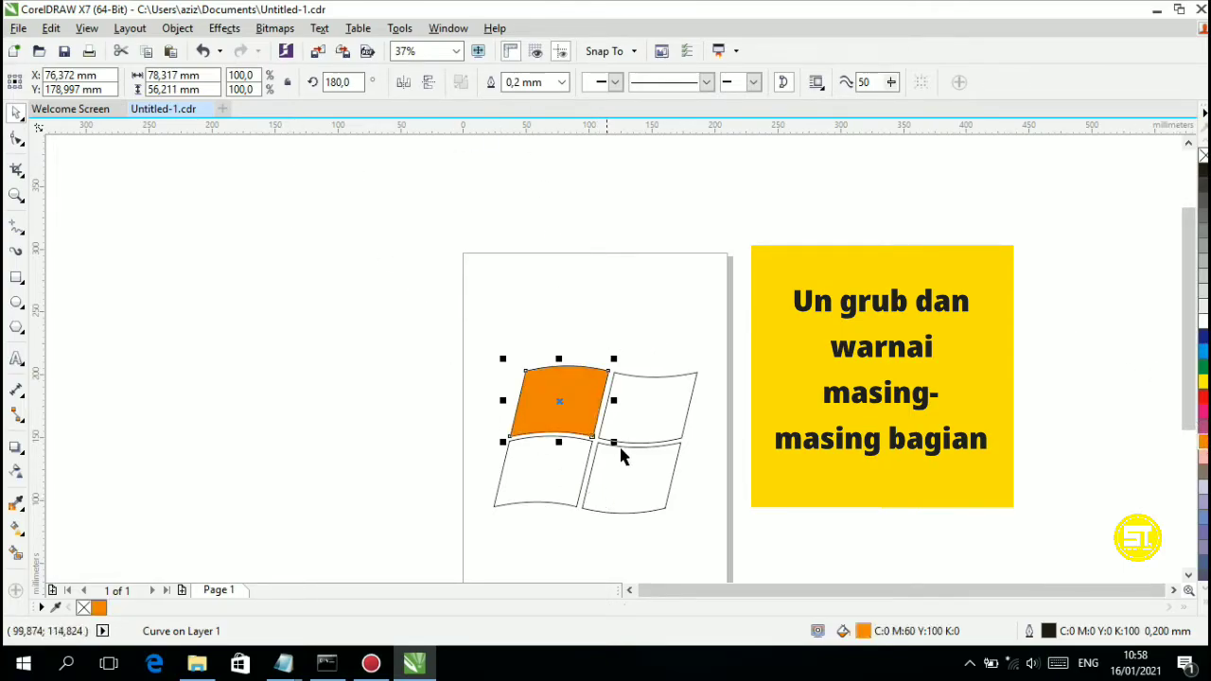
# Fill the upper-right pane with green (C:100 M:0 Y:100 K:0), the lower-right with yellow and the lower-left with cyan (C:100 M:0 Y:0 K:0).
pyautogui.click(636, 410)
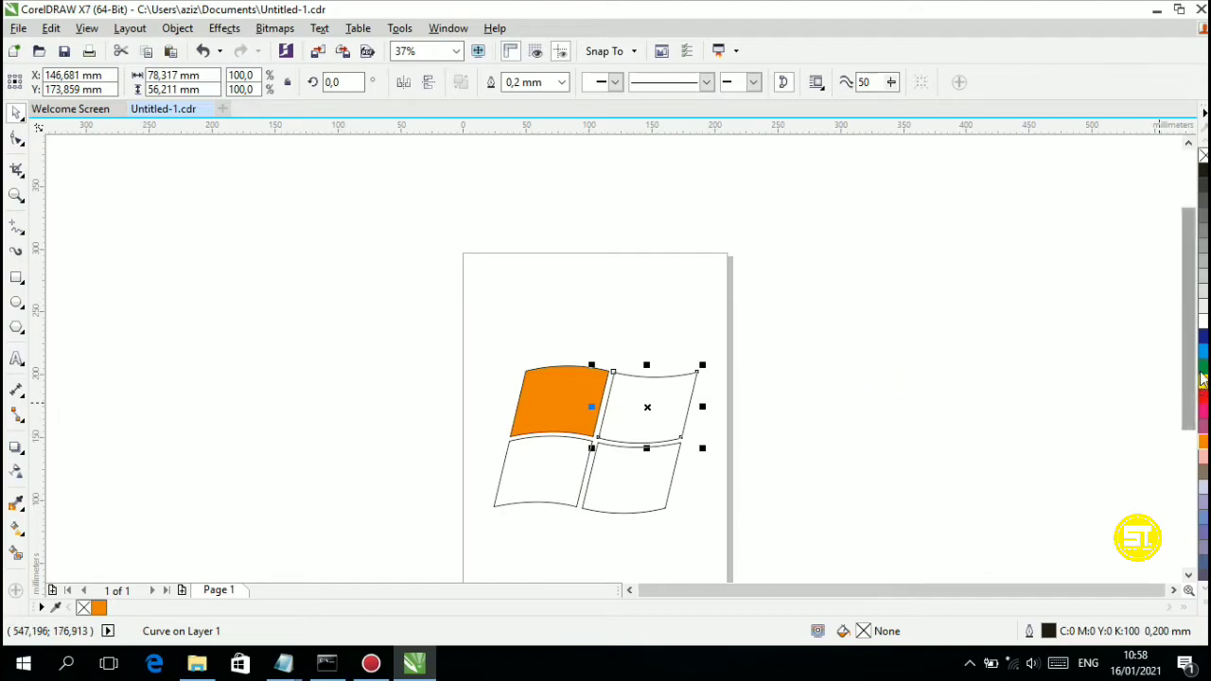
pyautogui.click(1203, 374)
pyautogui.click(669, 494)
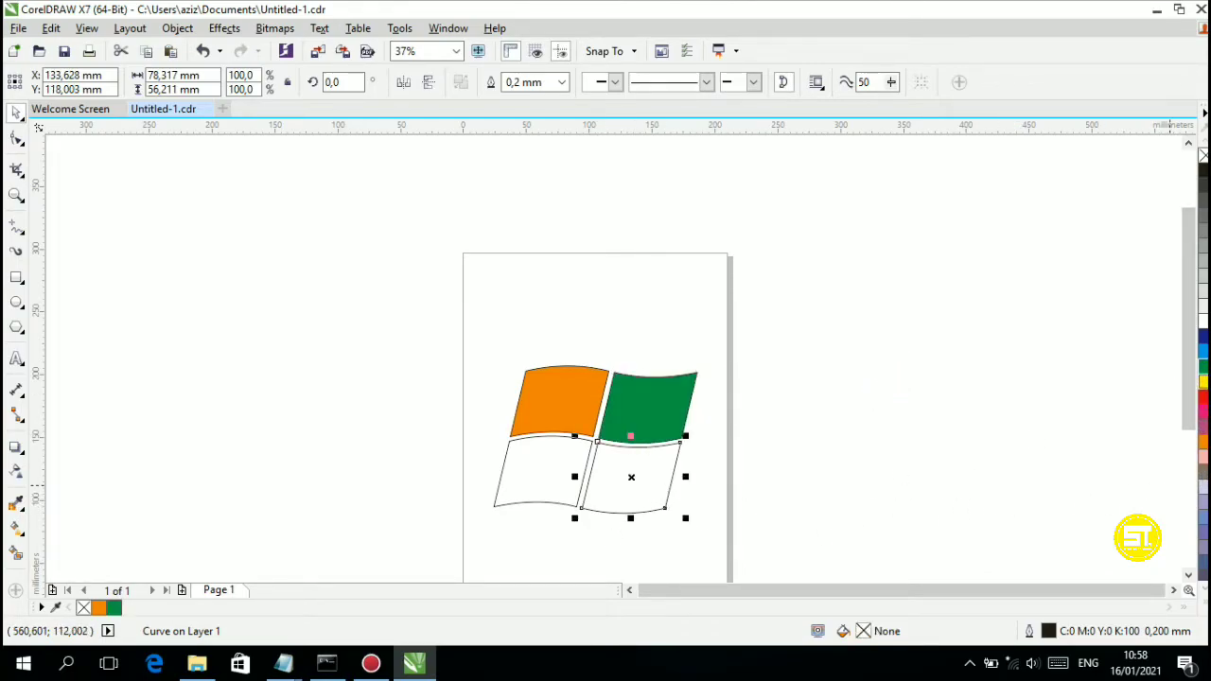
pyautogui.click(1203, 382)
pyautogui.click(544, 465)
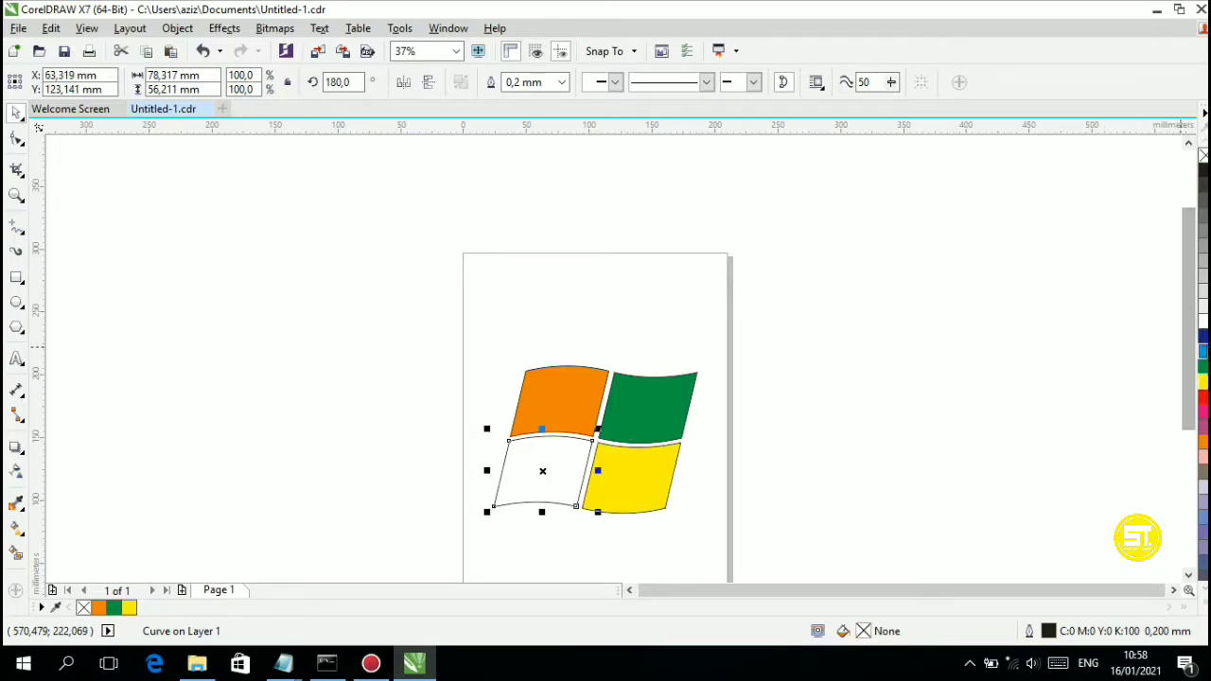
pyautogui.click(1202, 351)
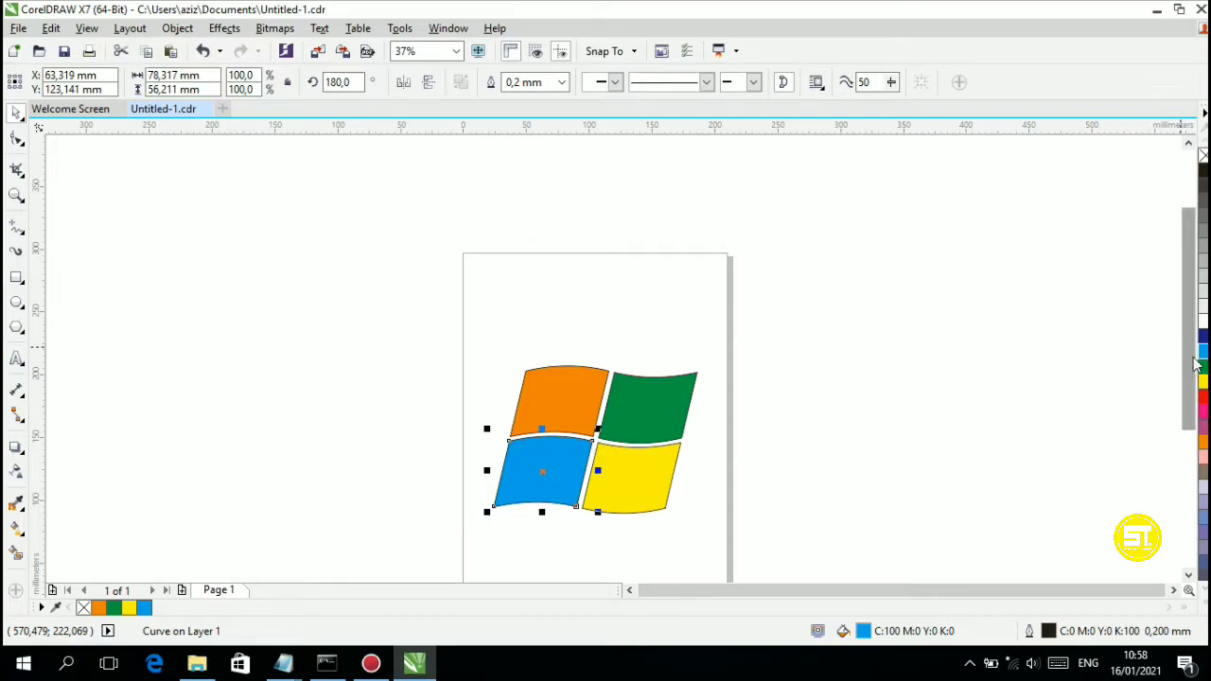
pyautogui.click(1203, 336)
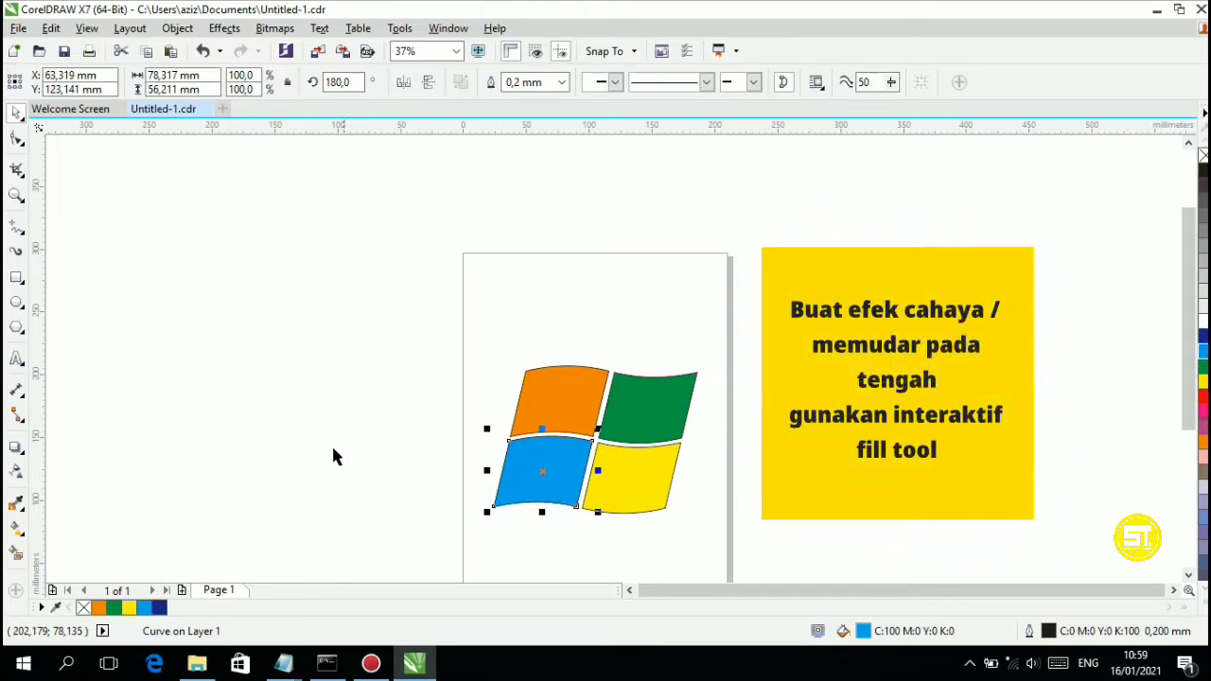
# Apply an elliptical fountain fill to the blue pane, with its white centre at the inner corner and blue end at the outer lower-left corner.
pyautogui.click(16, 532)
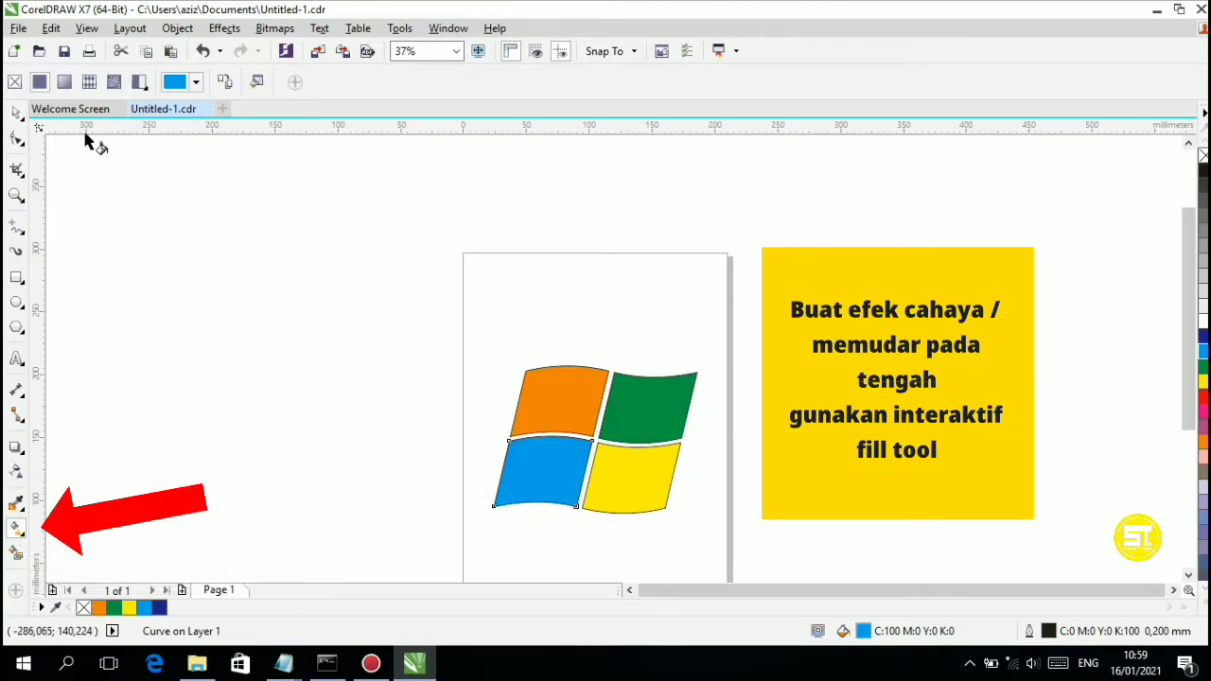
pyautogui.click(72, 84)
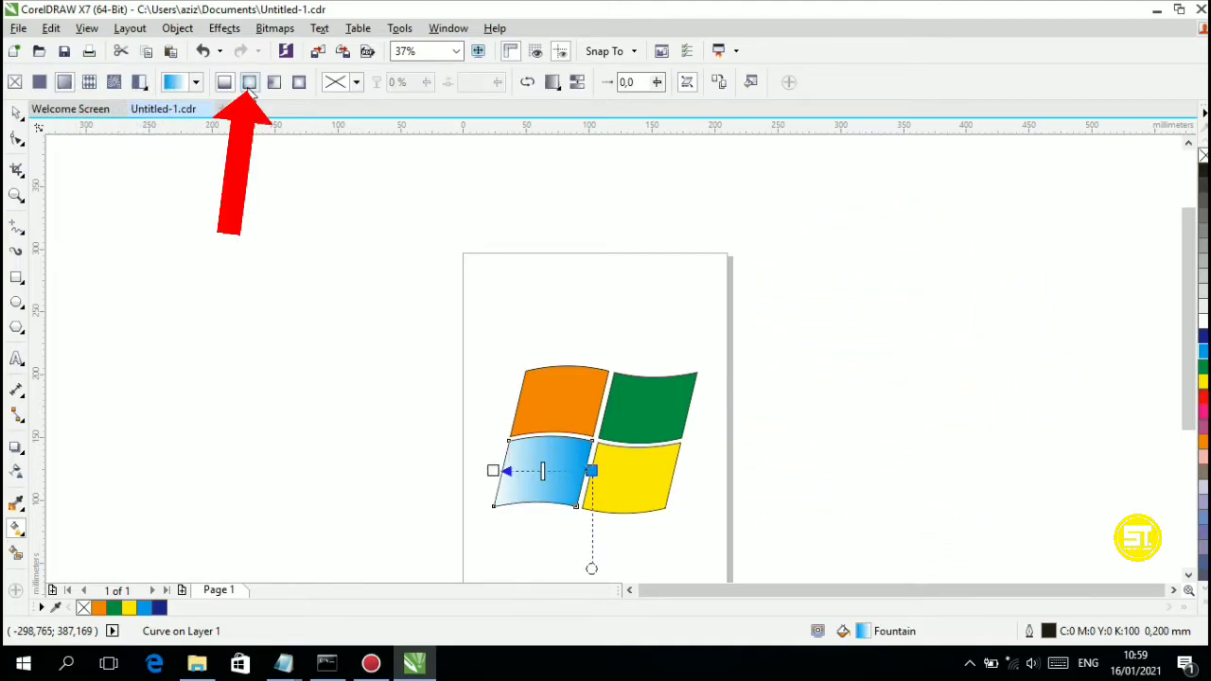
pyautogui.click(249, 83)
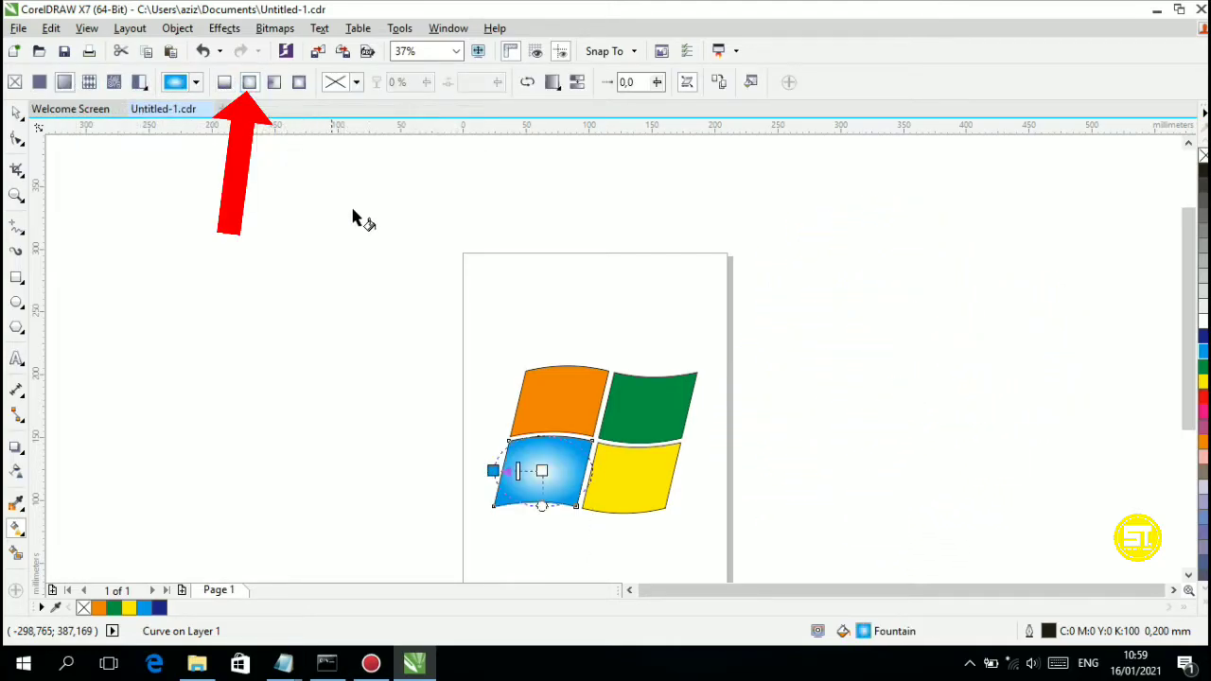
pyautogui.moveTo(542, 470); pyautogui.dragTo(592, 441)
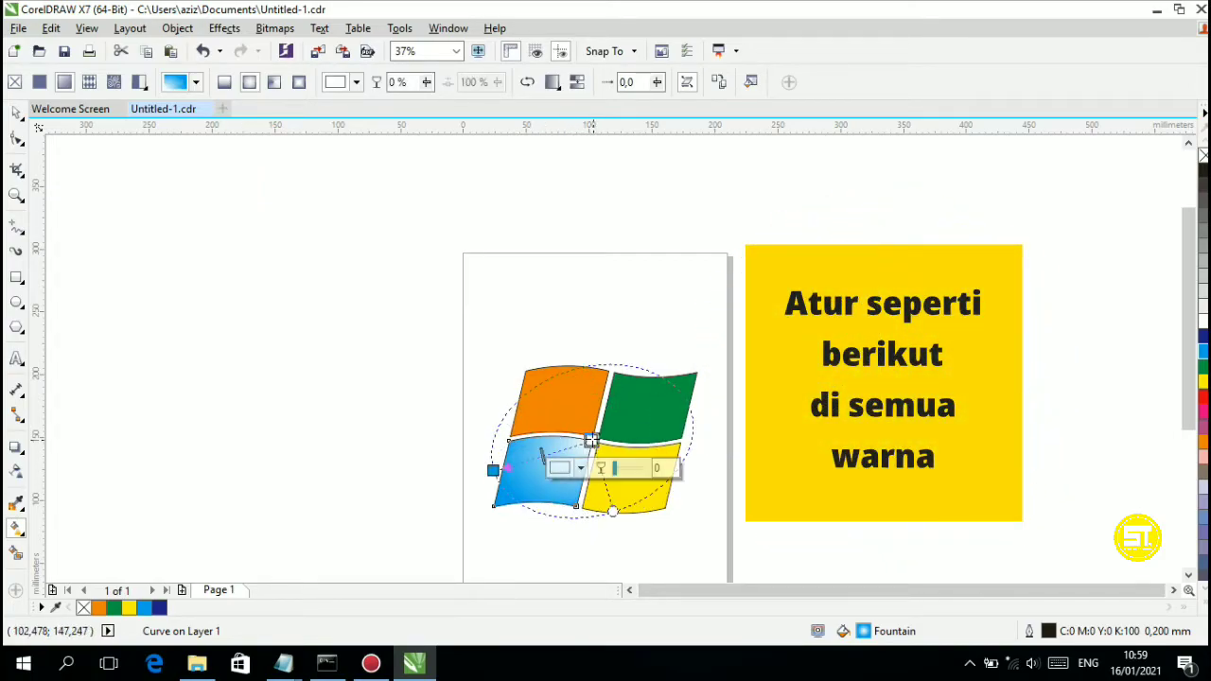
pyautogui.scroll(2, 590, 441)
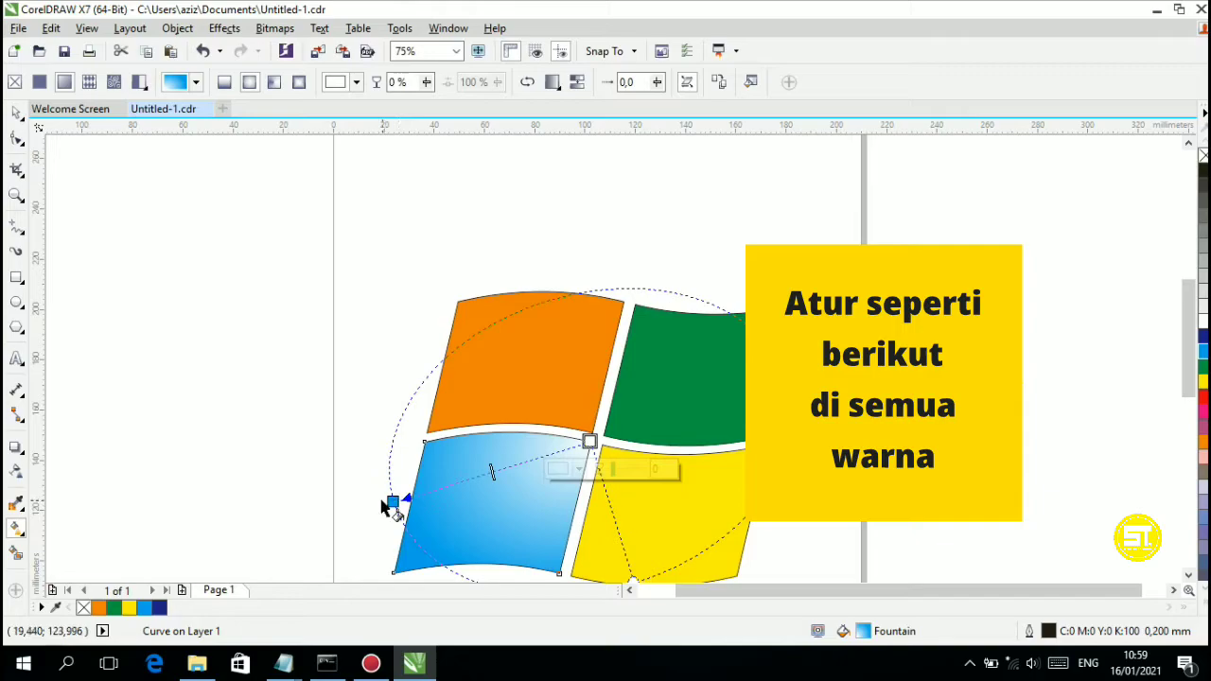
pyautogui.moveTo(393, 502); pyautogui.dragTo(392, 570)
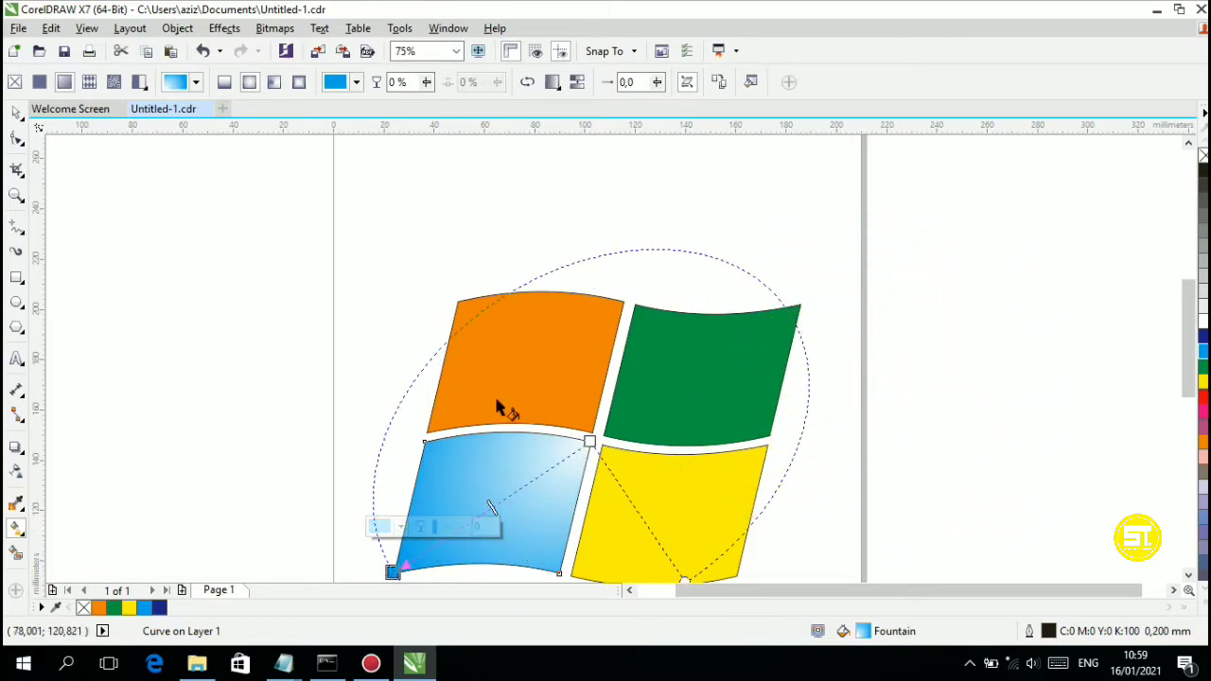
# Give the orange pane an elliptical fountain fill running from white at its inner corner to orange at its outer upper-left corner.
pyautogui.click(569, 382)
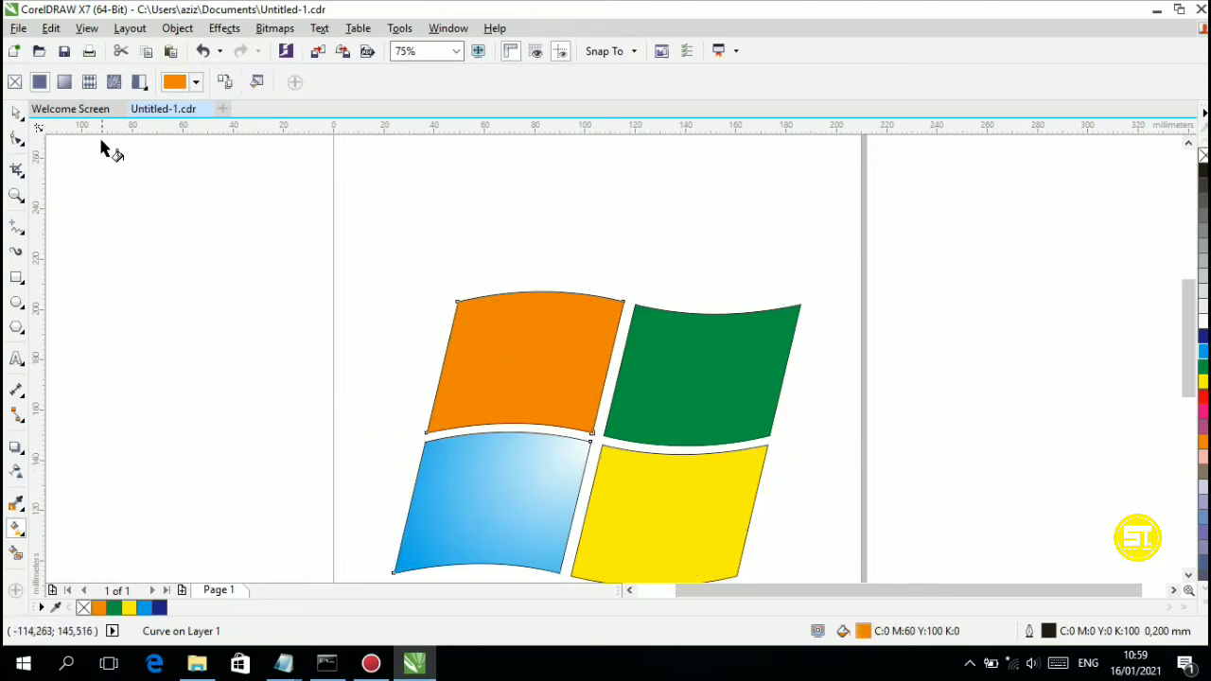
pyautogui.click(64, 83)
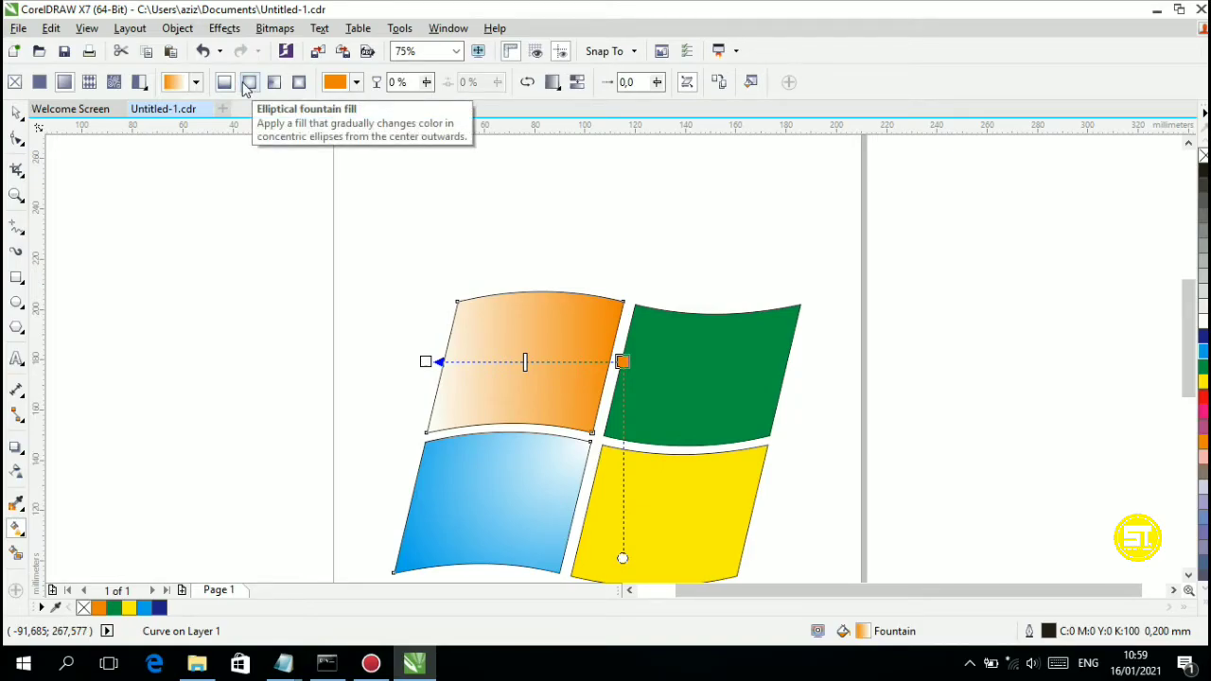
pyautogui.click(248, 82)
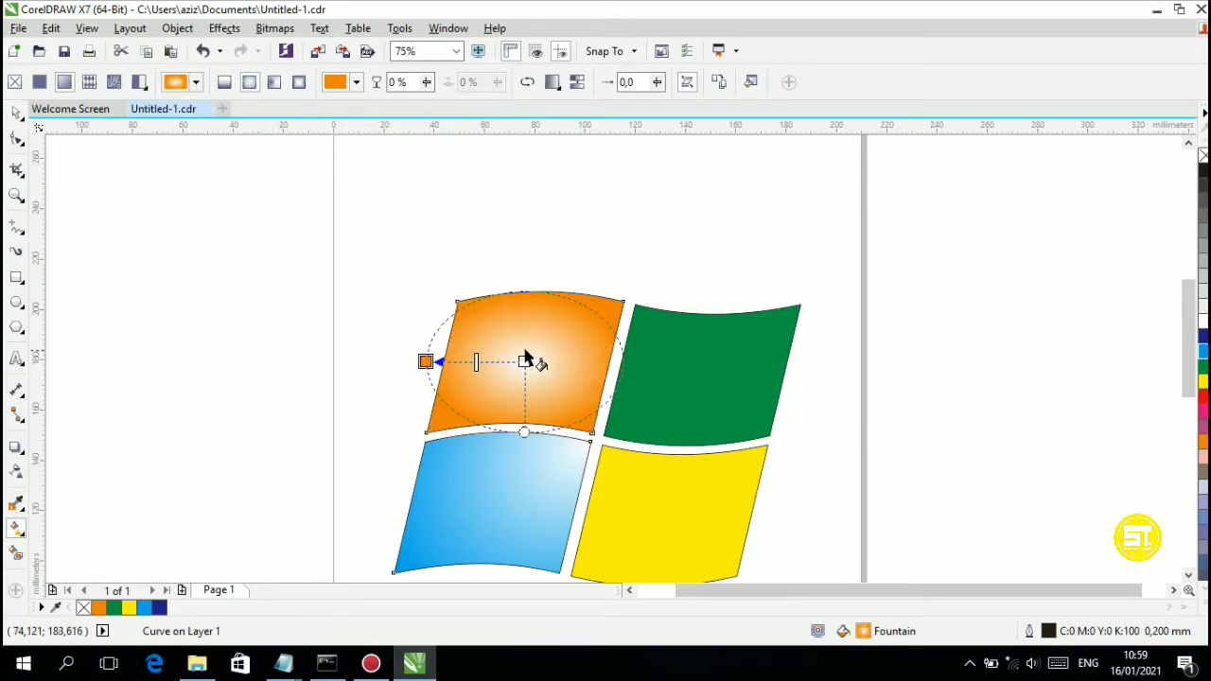
pyautogui.moveTo(524, 361); pyautogui.dragTo(591, 433)
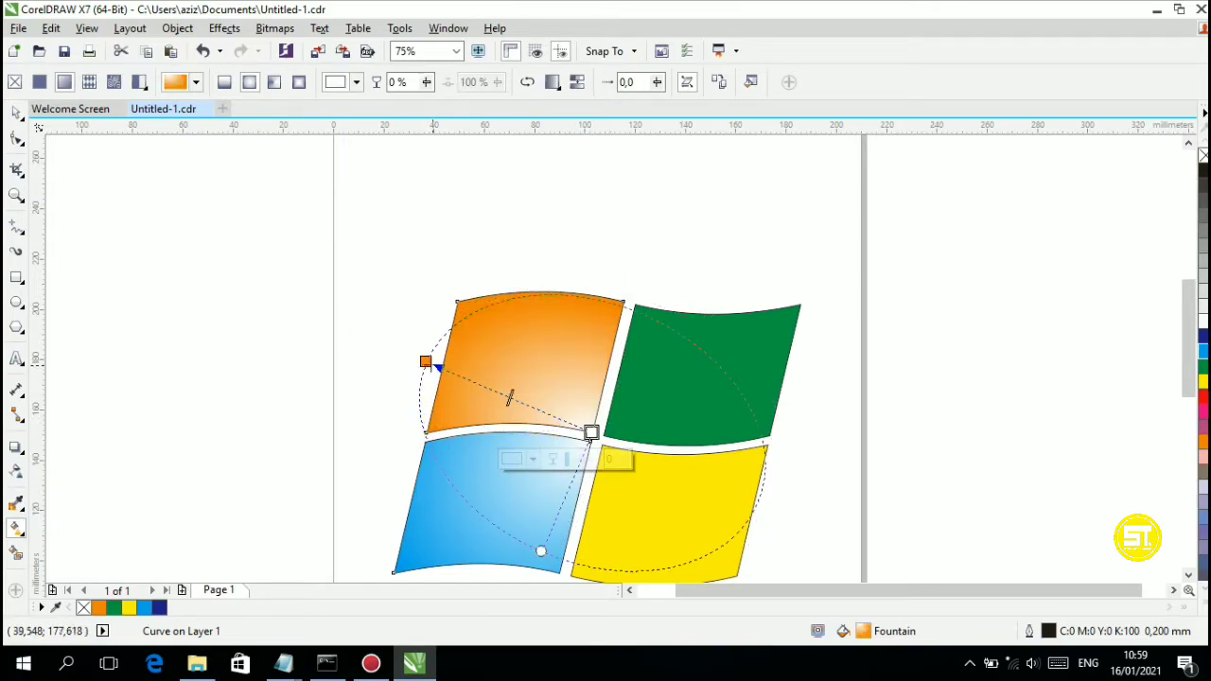
pyautogui.moveTo(425, 362); pyautogui.dragTo(457, 301)
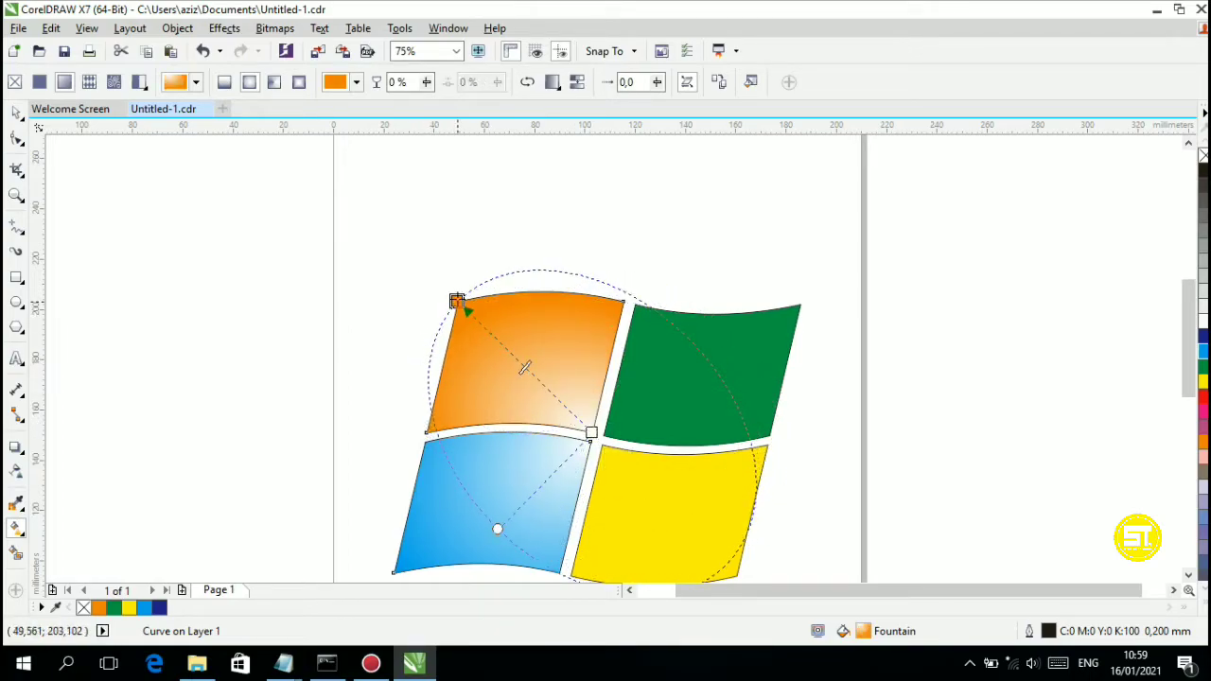
# Give the green pane an elliptical fountain fill running from white at its inner corner to green at its outer upper-right corner.
pyautogui.click(635, 441)
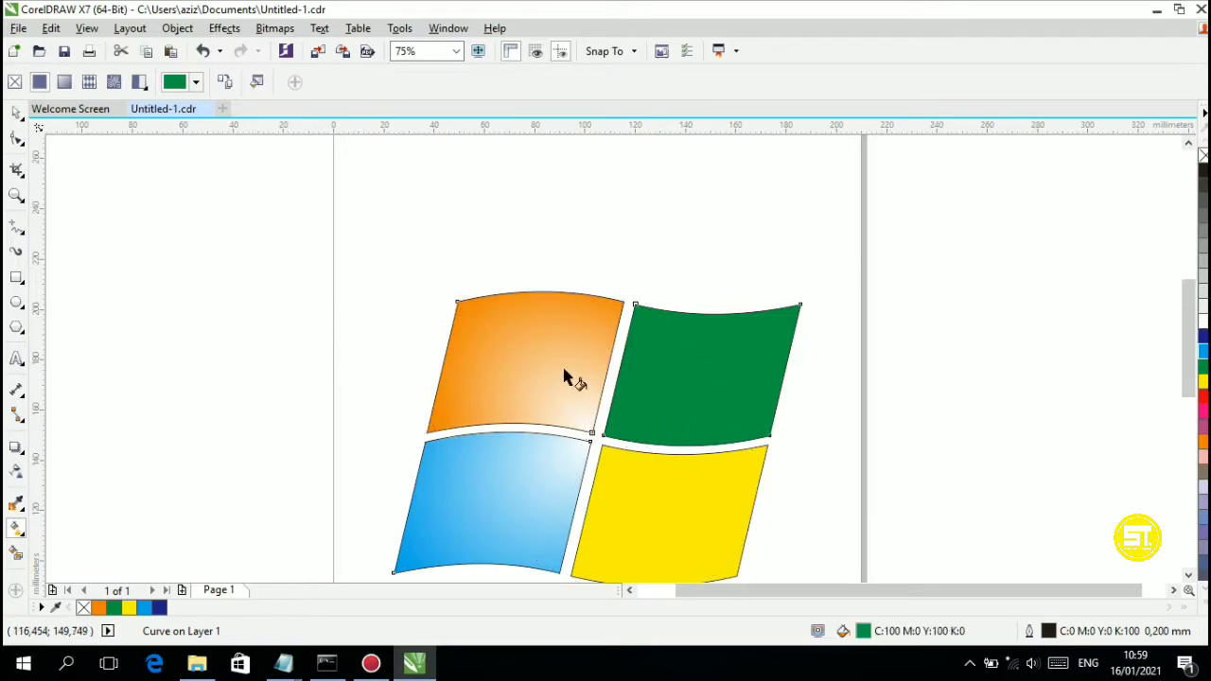
pyautogui.click(74, 81)
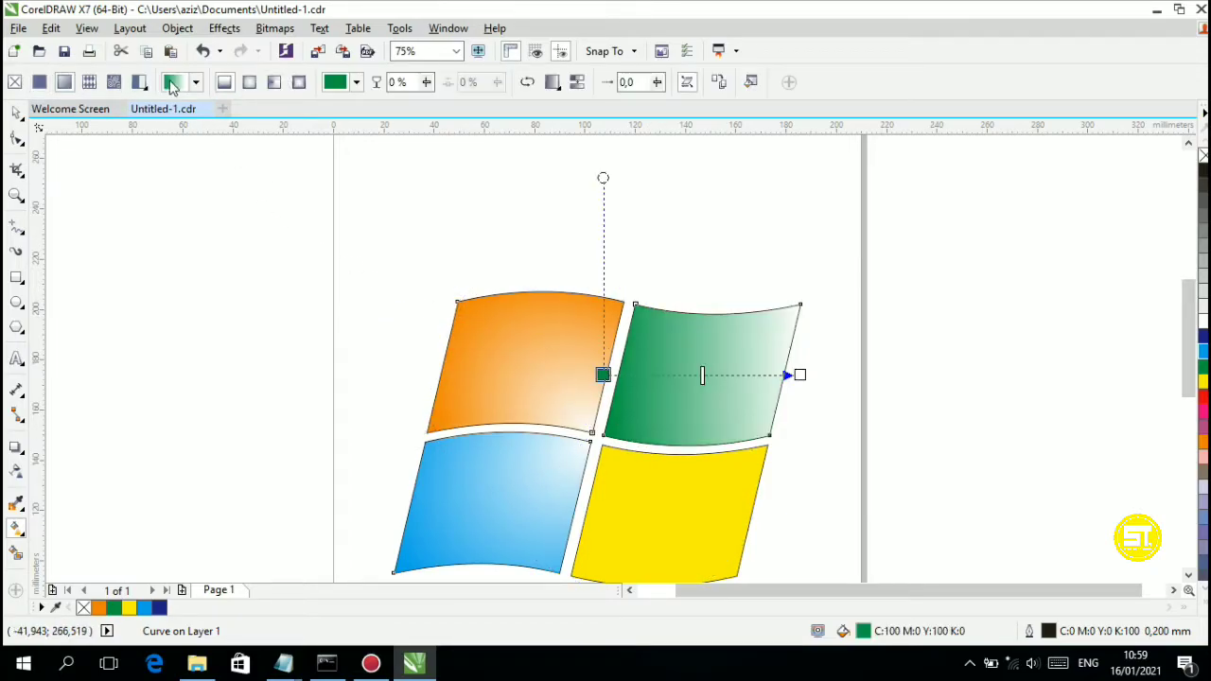
pyautogui.click(250, 82)
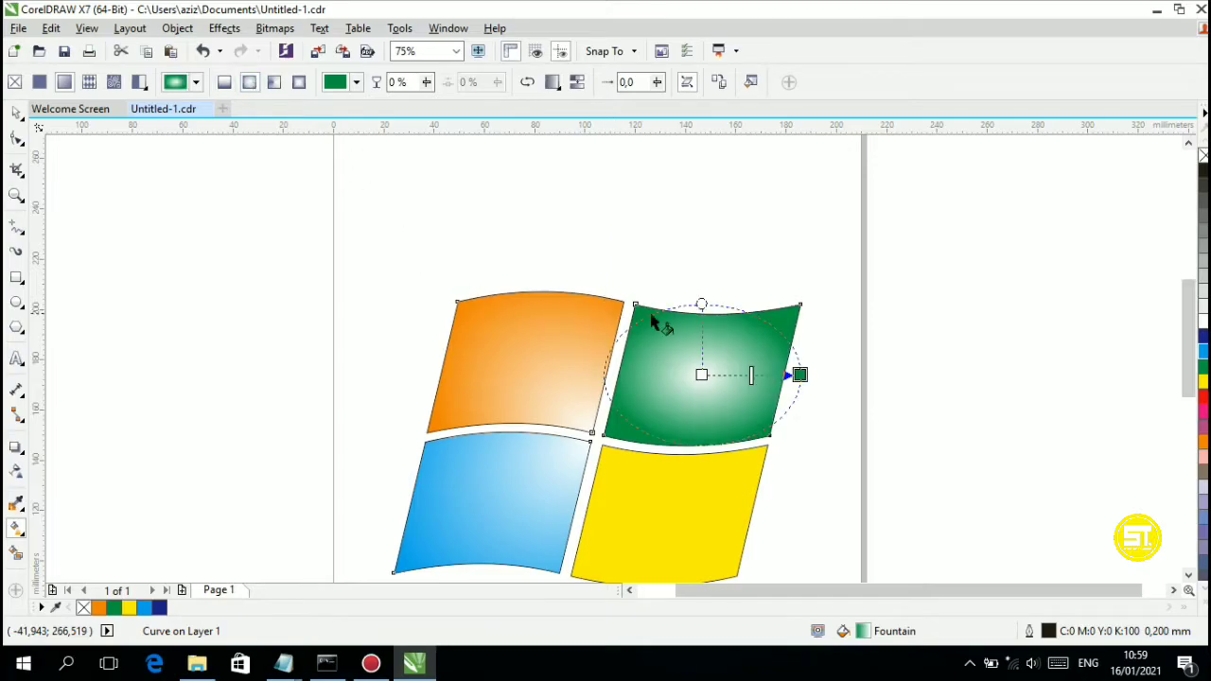
pyautogui.moveTo(686, 398); pyautogui.dragTo(603, 434)
pyautogui.moveTo(800, 374); pyautogui.dragTo(800, 304)
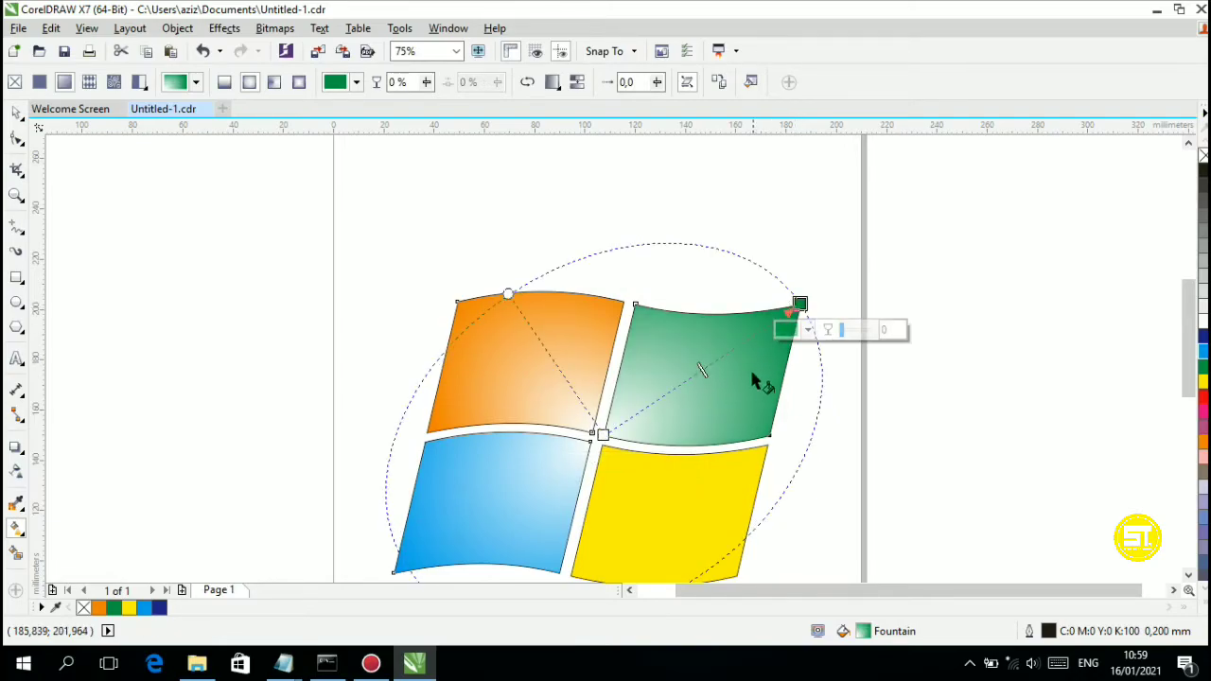
# Give the yellow pane an elliptical fountain fill running from white at its inner corner to yellow at its outer lower-right corner.
pyautogui.moveTo(1189, 337); pyautogui.dragTo(1189, 357)
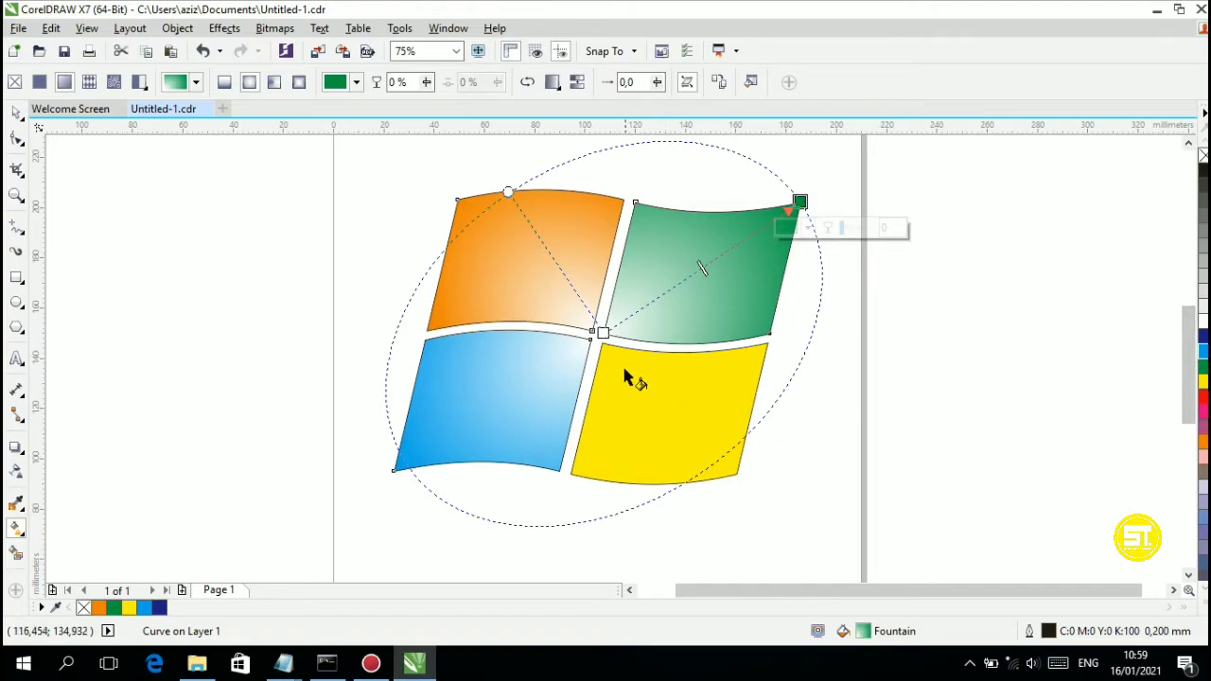
pyautogui.click(629, 378)
pyautogui.click(67, 82)
pyautogui.click(249, 82)
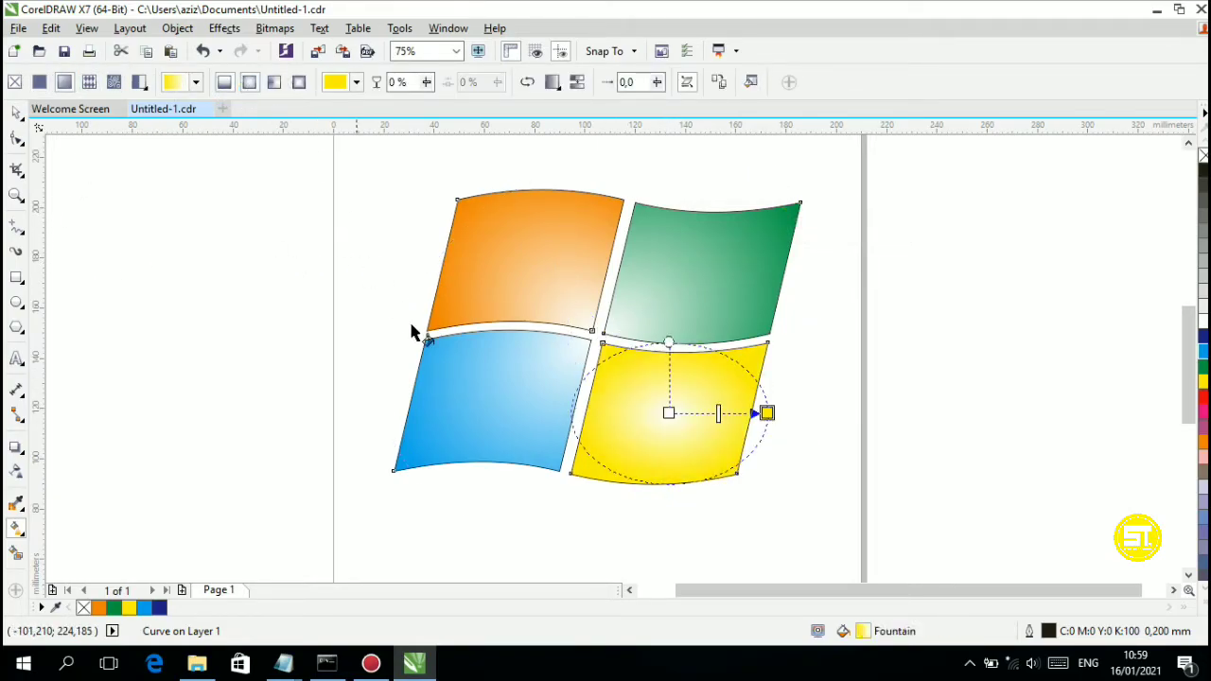
pyautogui.moveTo(669, 414); pyautogui.dragTo(602, 340)
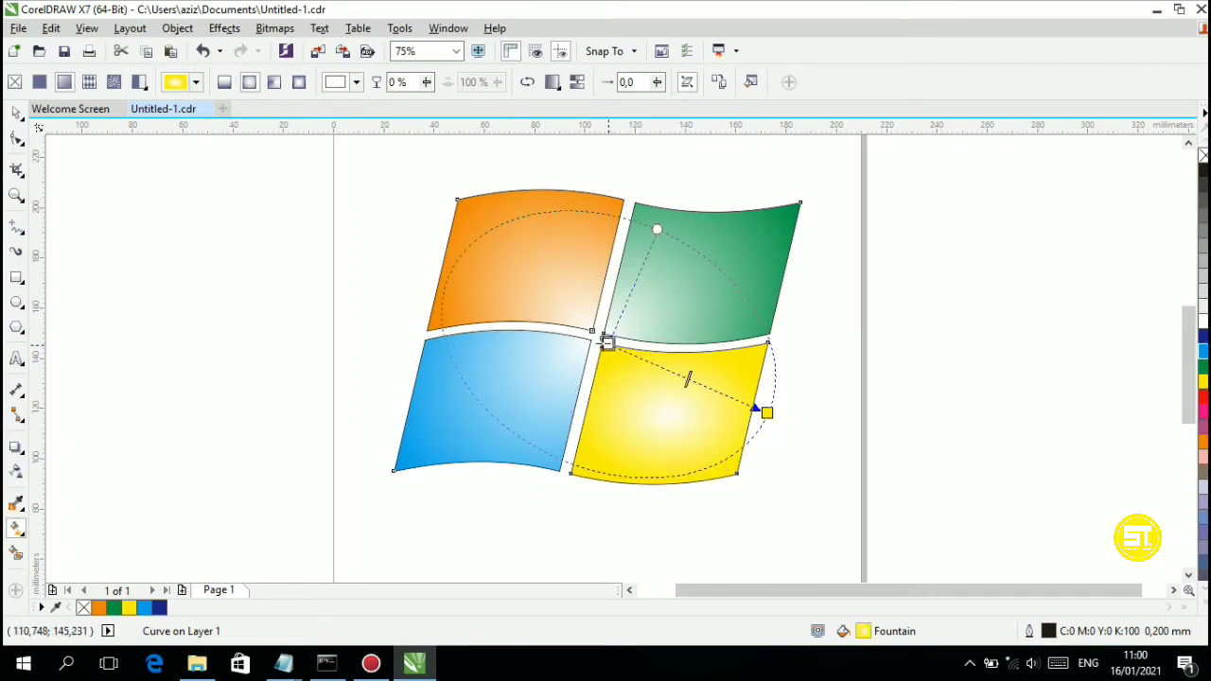
pyautogui.moveTo(764, 409); pyautogui.dragTo(727, 467)
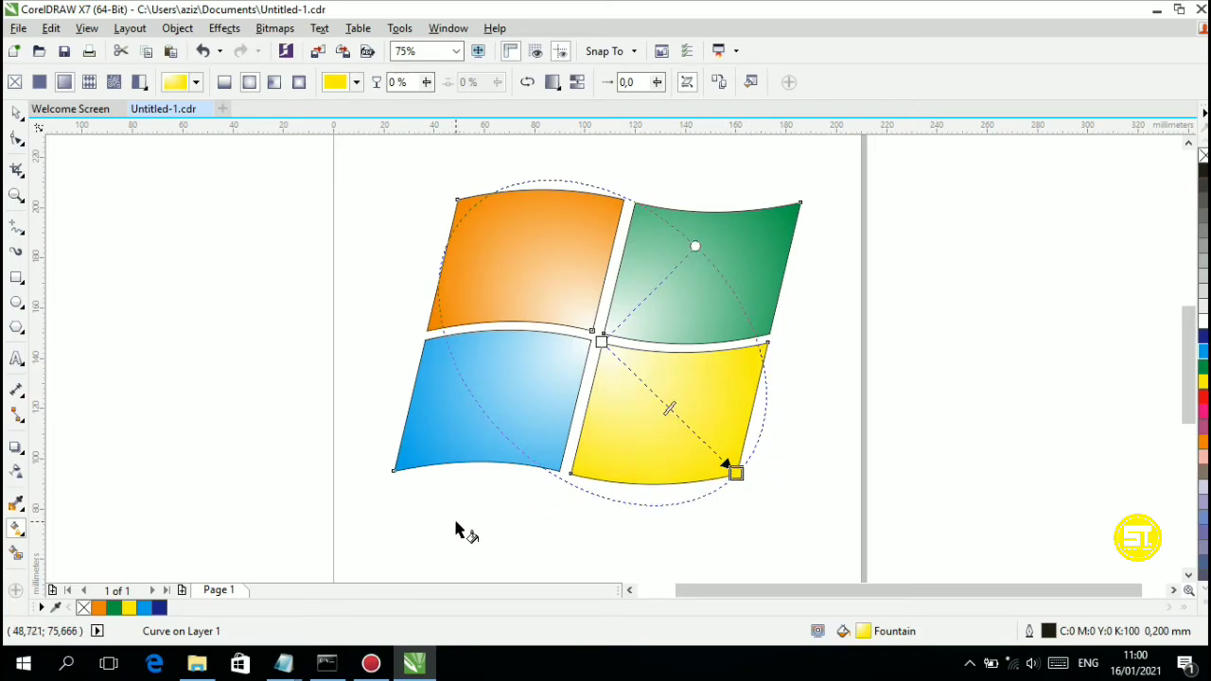
# Remove the outline from all four panes by setting their outline width to None.
pyautogui.click(460, 451)
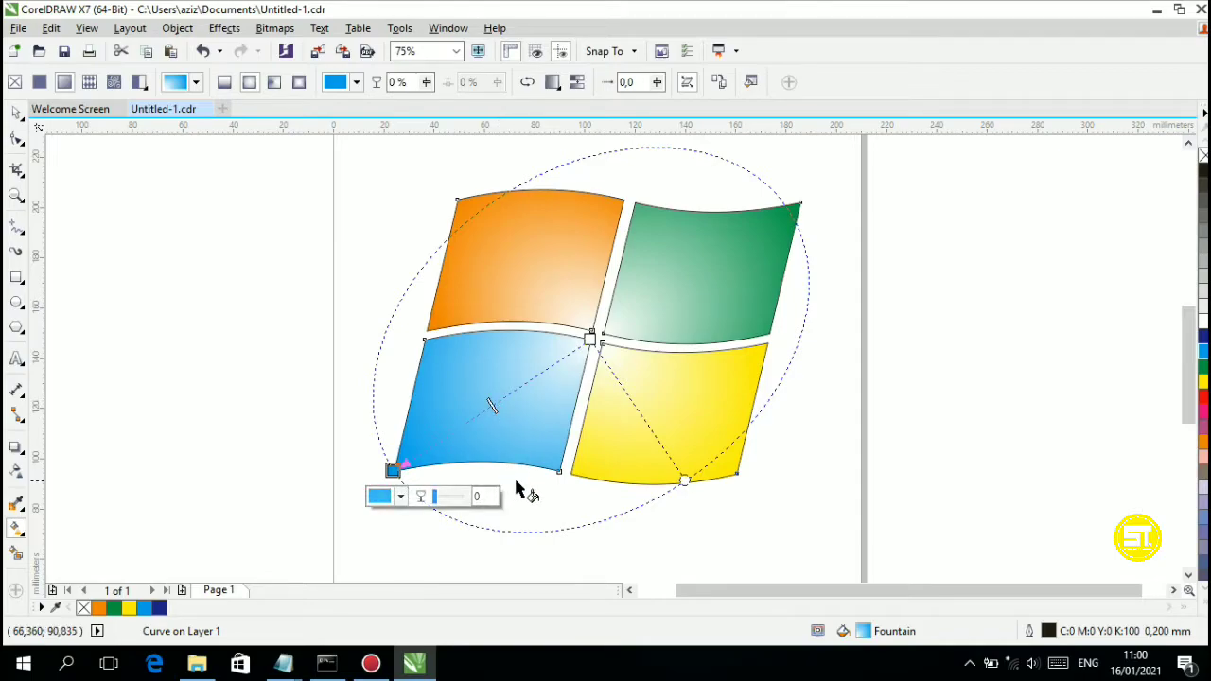
pyautogui.click(284, 283)
pyautogui.click(284, 291)
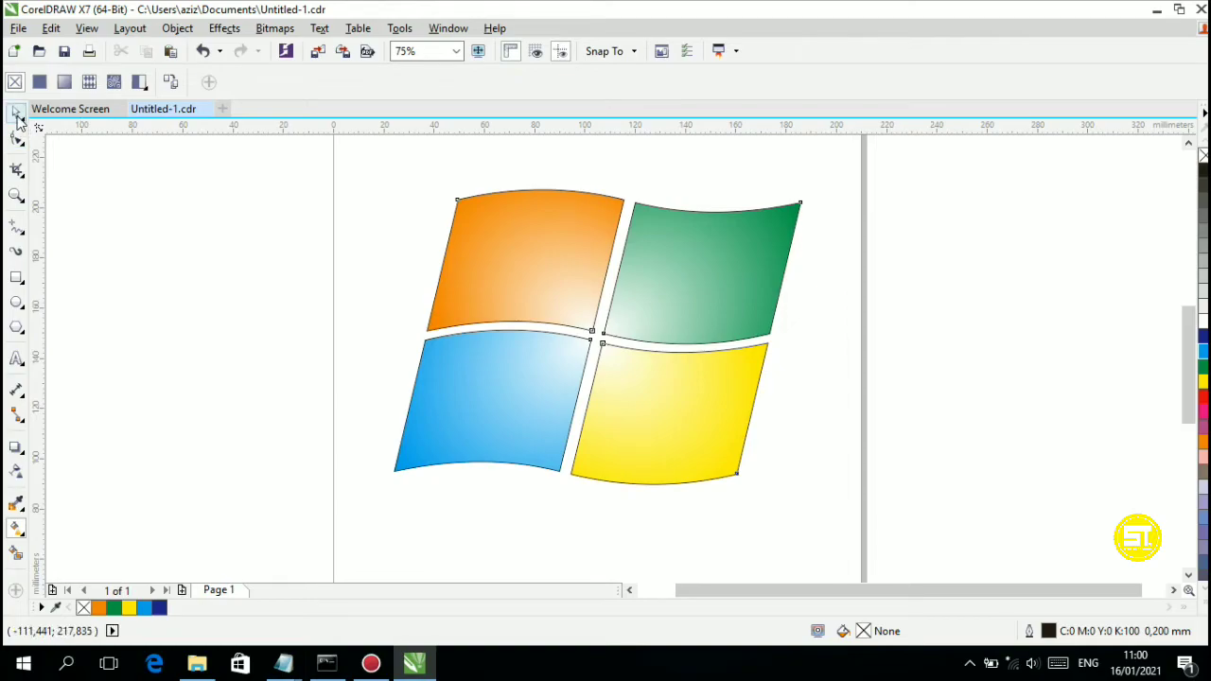
pyautogui.click(17, 114)
pyautogui.moveTo(358, 179); pyautogui.dragTo(851, 510)
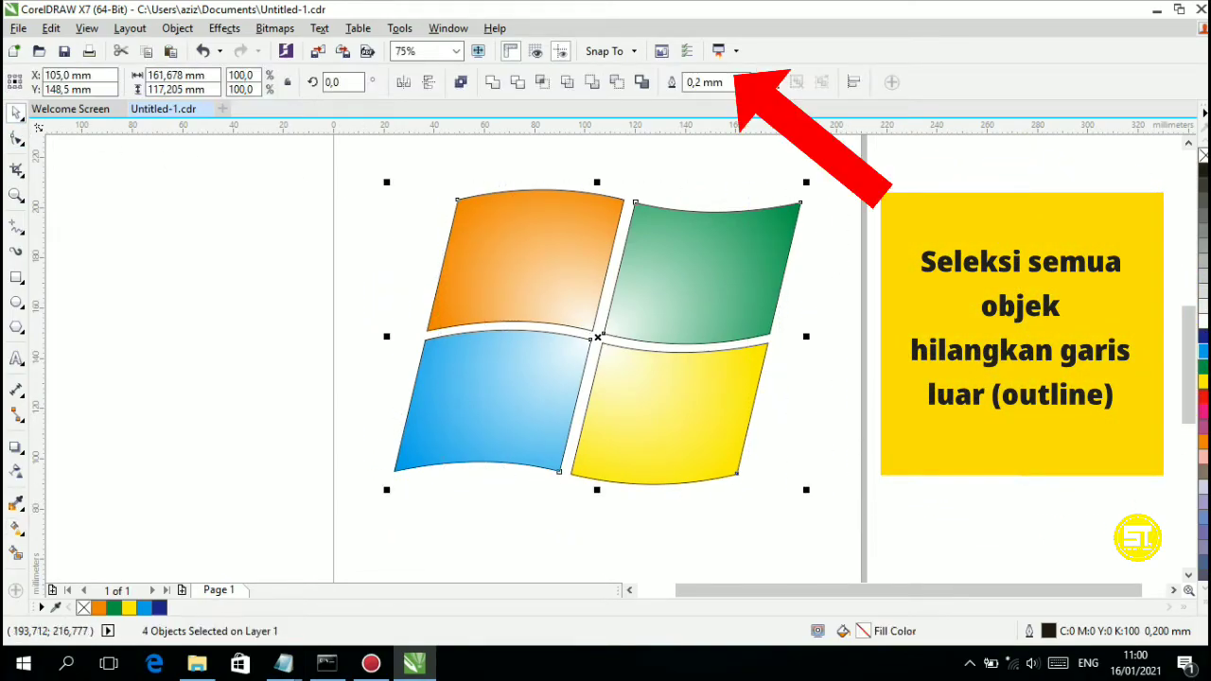
pyautogui.click(710, 82)
pyautogui.click(744, 82)
pyautogui.click(728, 101)
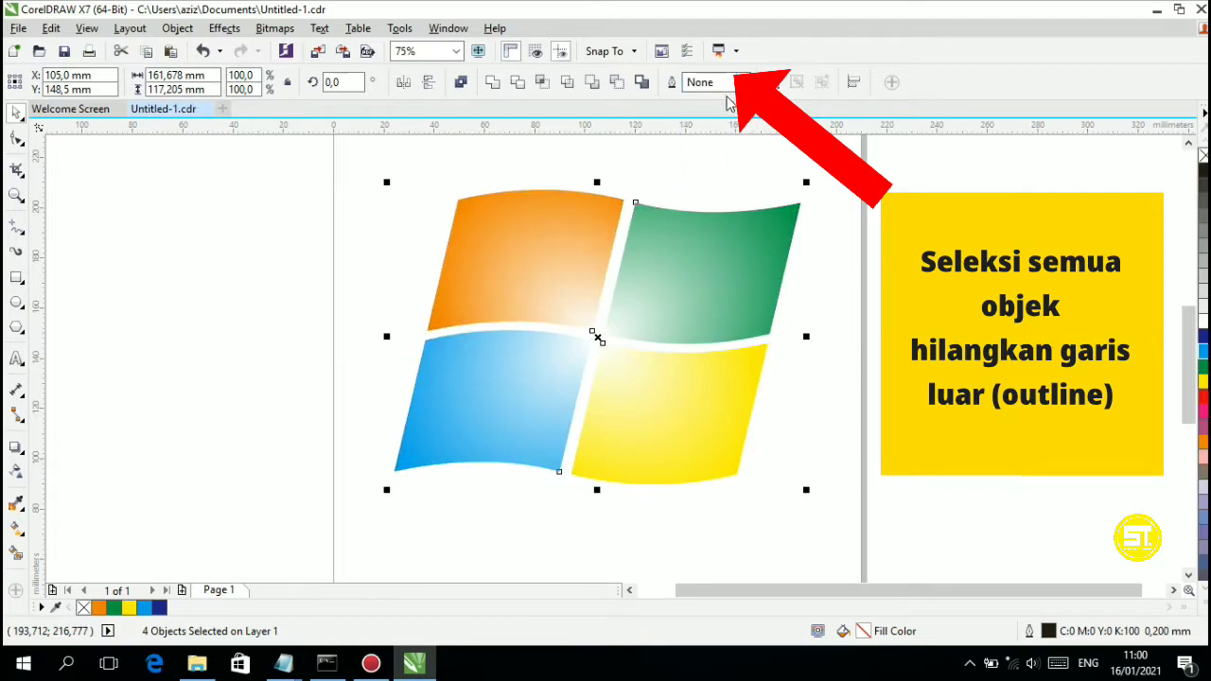
pyautogui.click(838, 331)
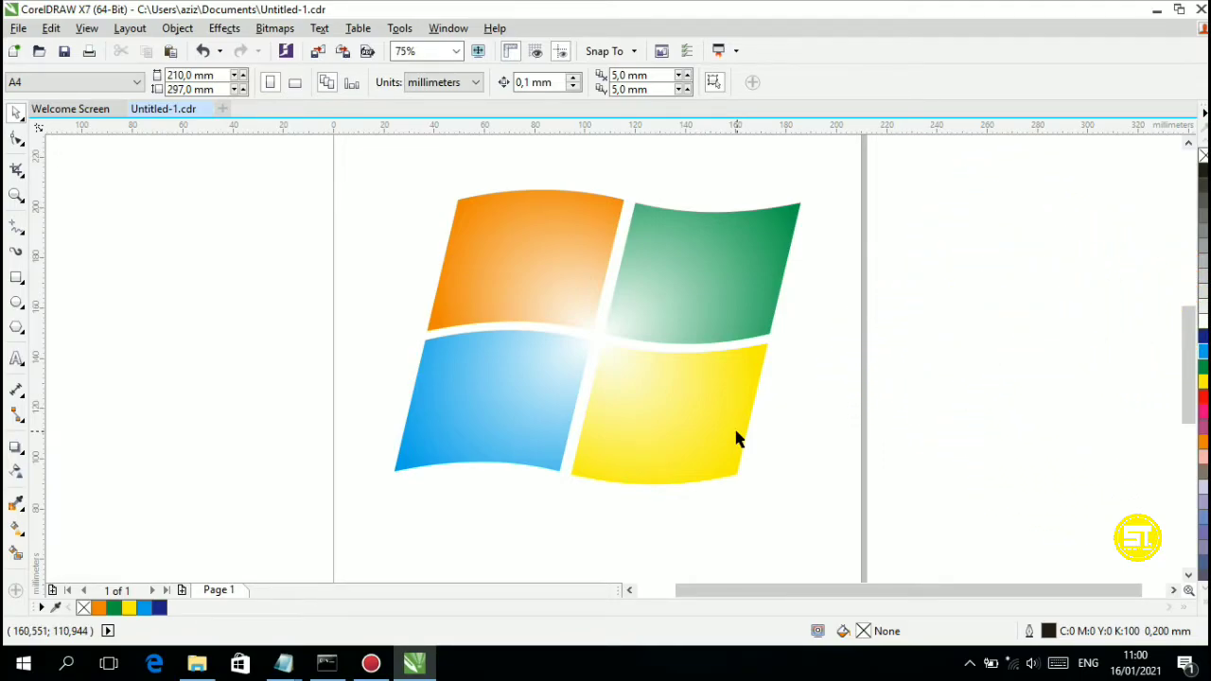
# Draw a circle about 186 mm in diameter with the Ellipse tool and centre it on the page around the logo.
pyautogui.scroll(-1, 427, 376)
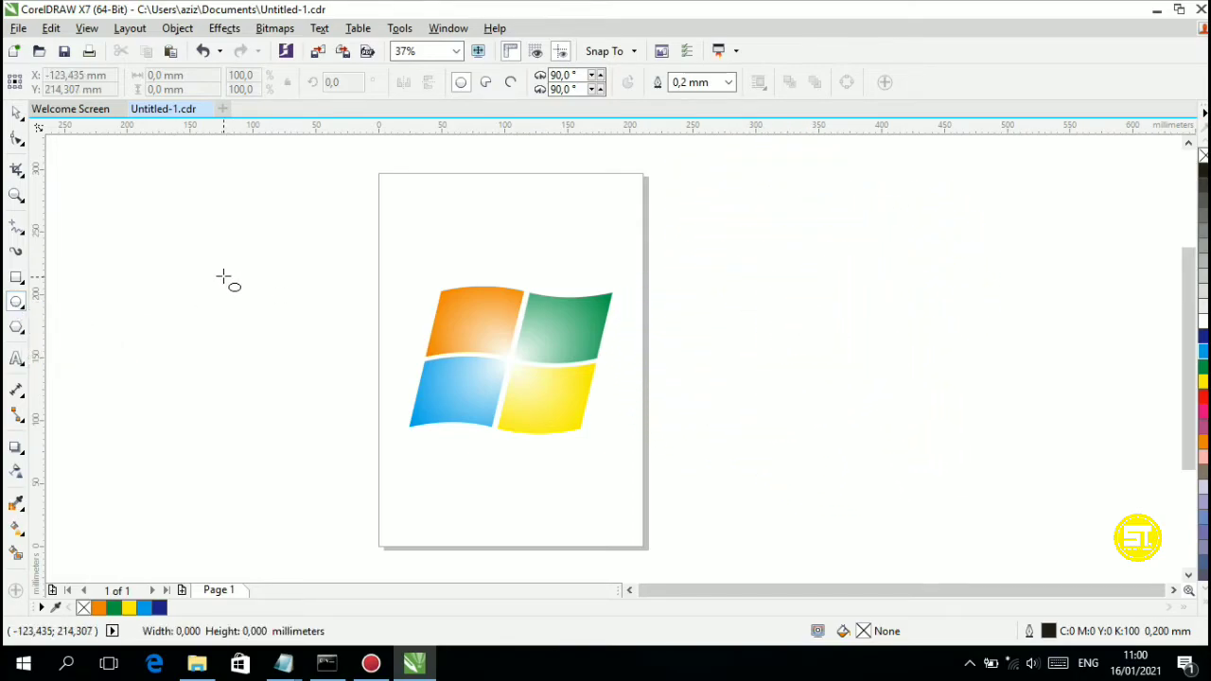
pyautogui.moveTo(223, 277); pyautogui.dragTo(455, 484)
pyautogui.press('p')
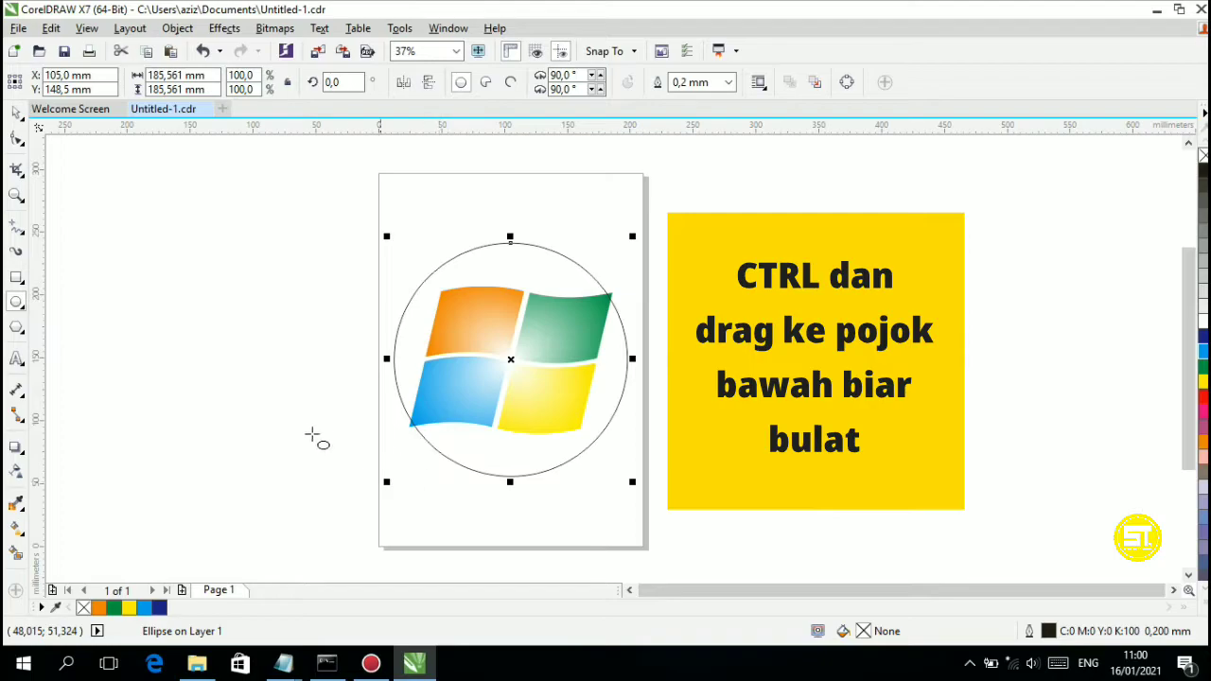
# Enlarge the circle about its centre to about 246 mm in diameter and move it off the logo to the left of the page.
pyautogui.moveTo(638, 481); pyautogui.dragTo(673, 520)
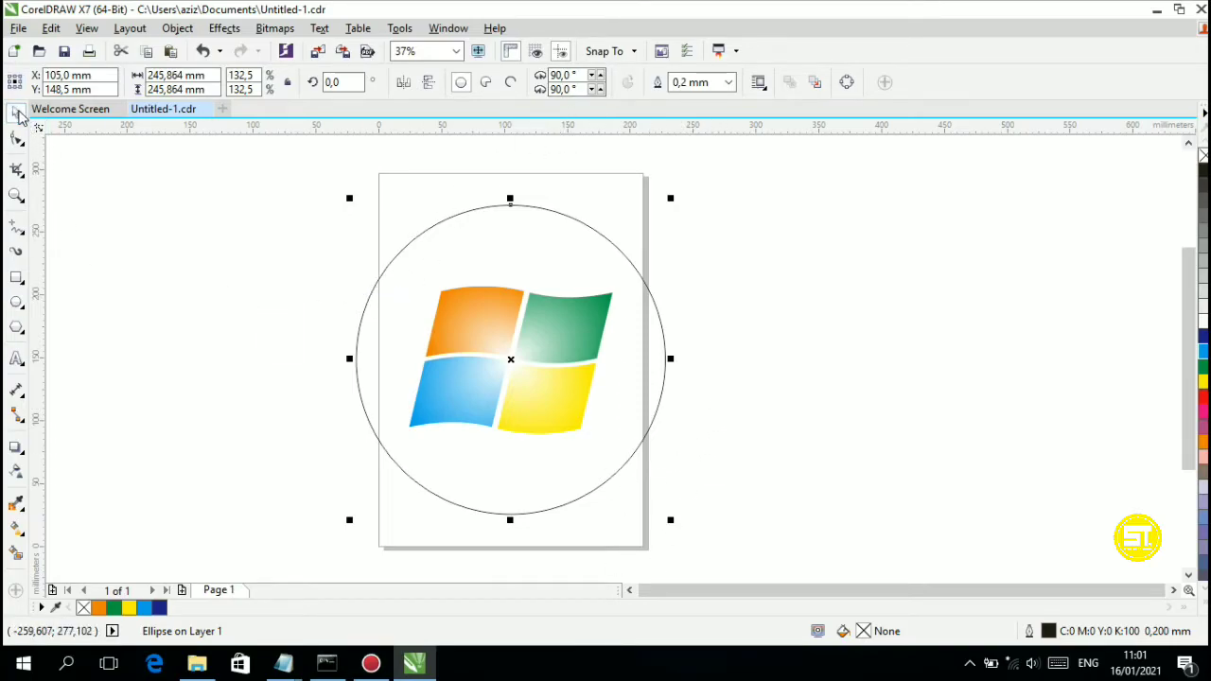
pyautogui.moveTo(511, 359); pyautogui.dragTo(230, 348)
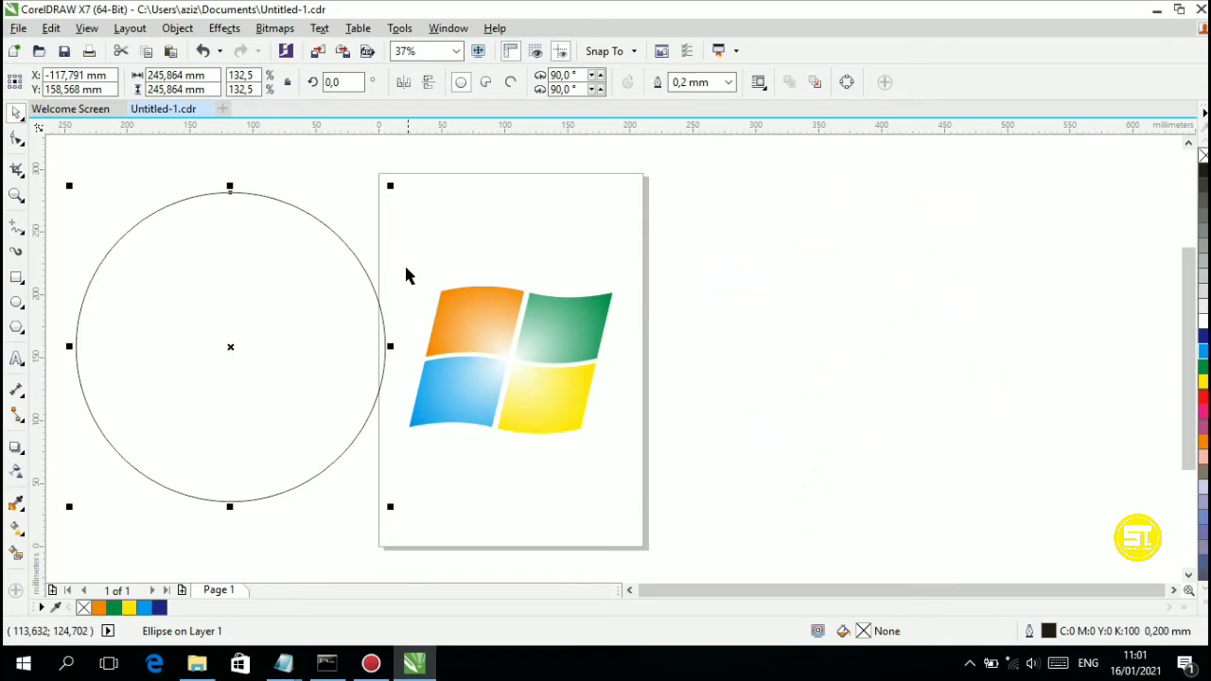
# Group the four coloured panes of the logo into one object.
pyautogui.click(370, 232)
pyautogui.moveTo(392, 236); pyautogui.dragTo(654, 474)
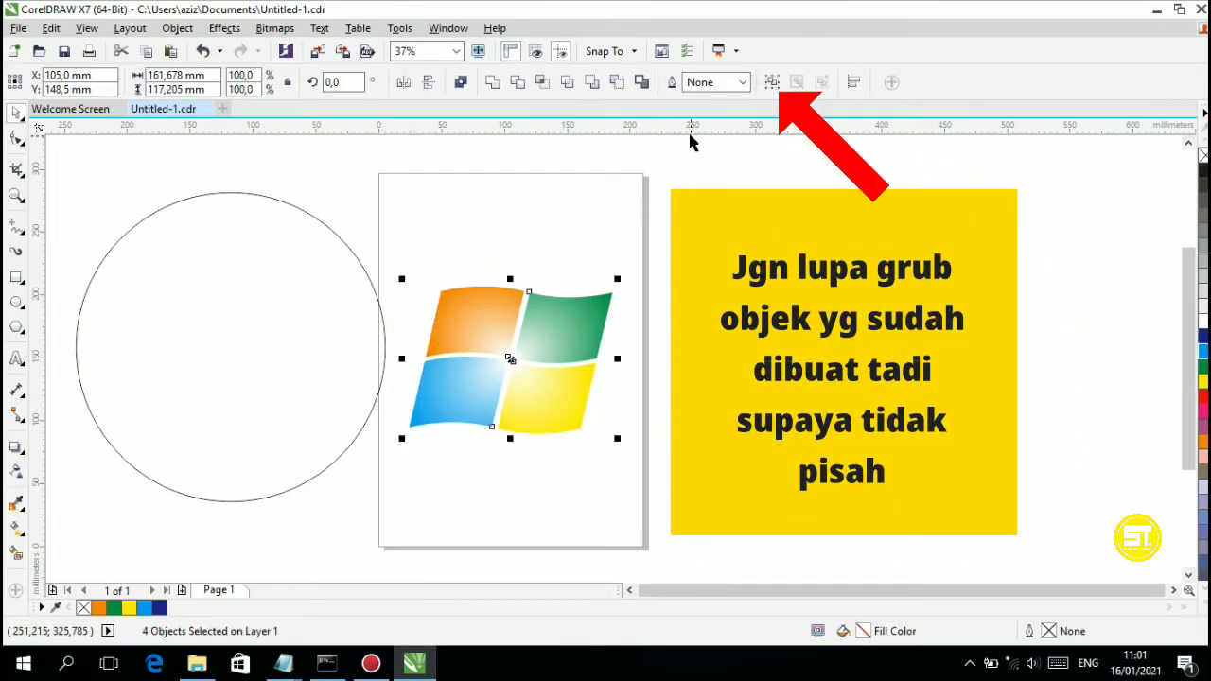
pyautogui.click(774, 81)
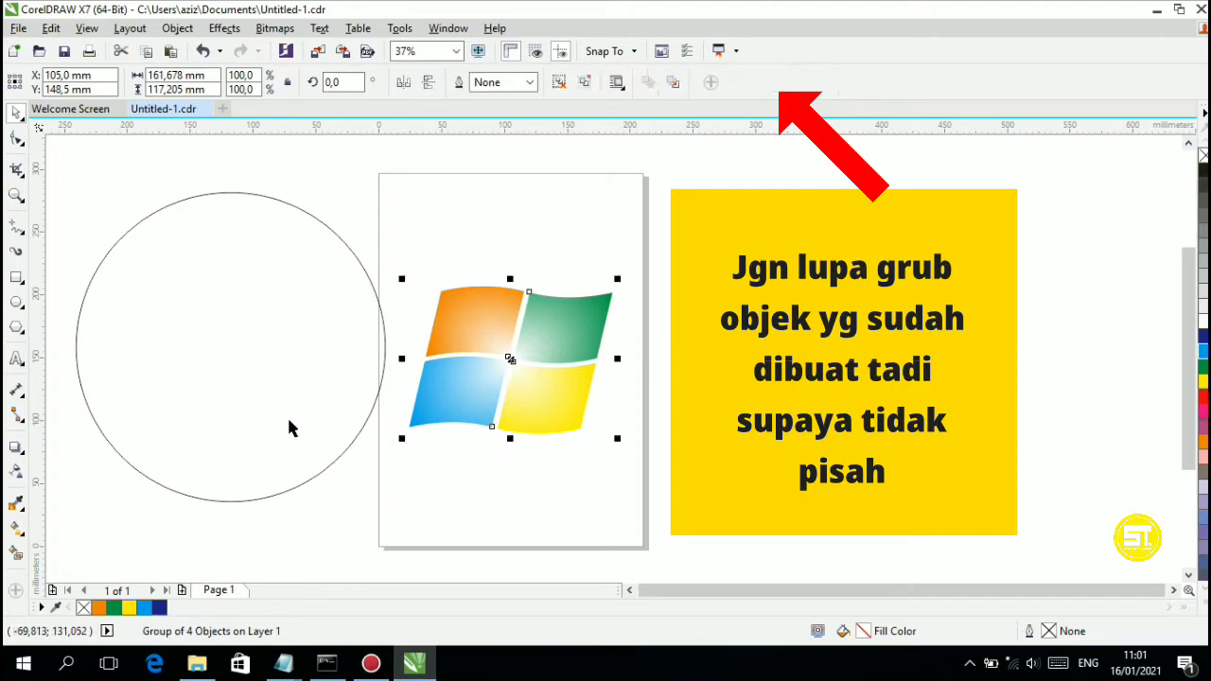
# Draw a small ellipse about 50 mm wide and 17 mm high inside the large circle near its bottom edge.
pyautogui.click(203, 398)
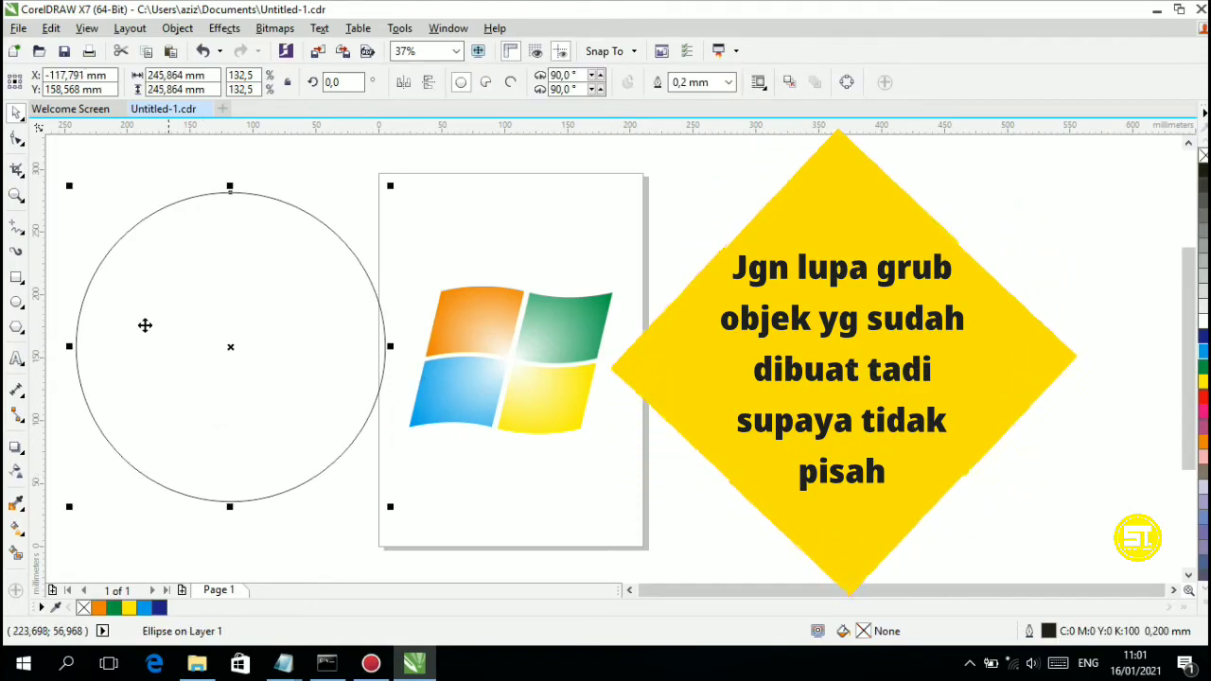
pyautogui.click(14, 304)
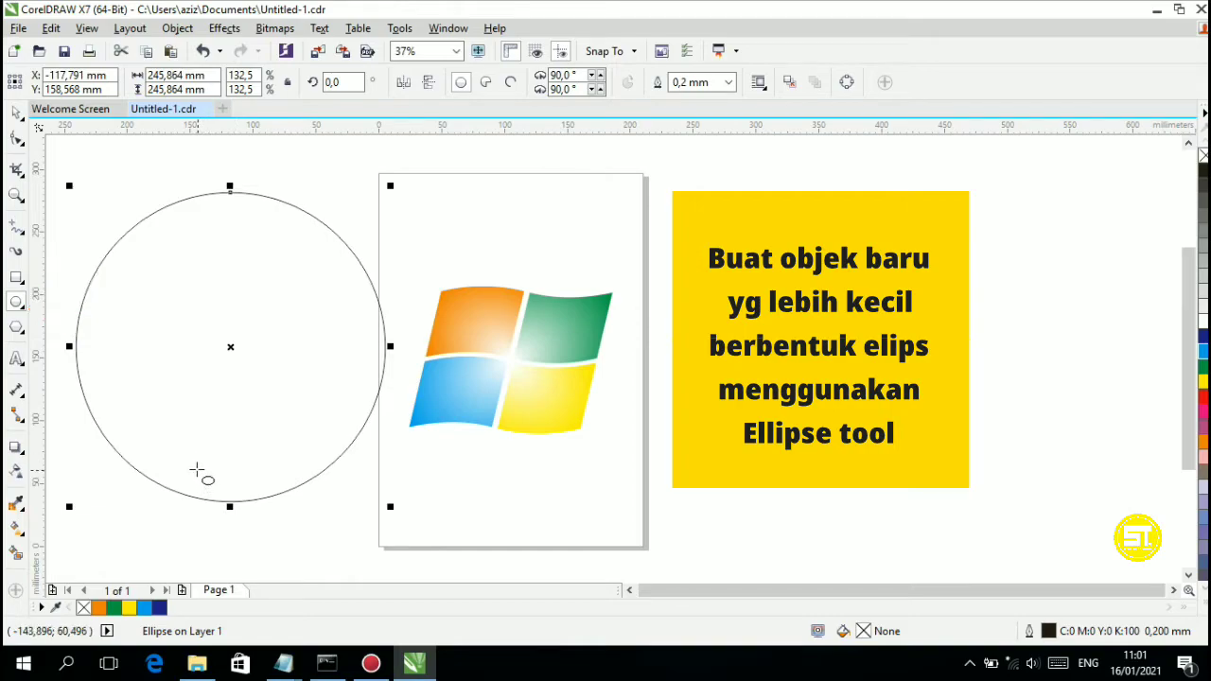
pyautogui.moveTo(196, 468)
pyautogui.mouseDown()
pyautogui.moveTo(259, 486)
pyautogui.moveTo(323, 534)
pyautogui.moveTo(230, 482)
pyautogui.mouseUp()
pyautogui.press('space')
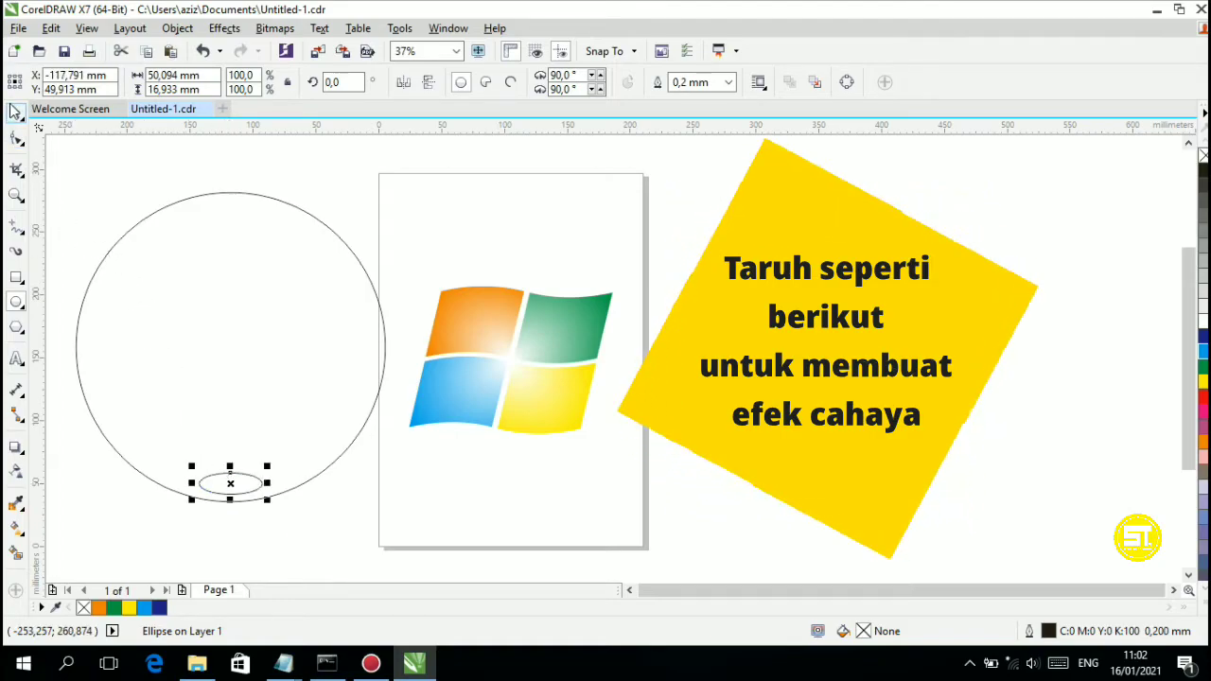
# Fill the large circle with dark blue (C100 M100) and the small ellipse with white.
pyautogui.press('Tab')
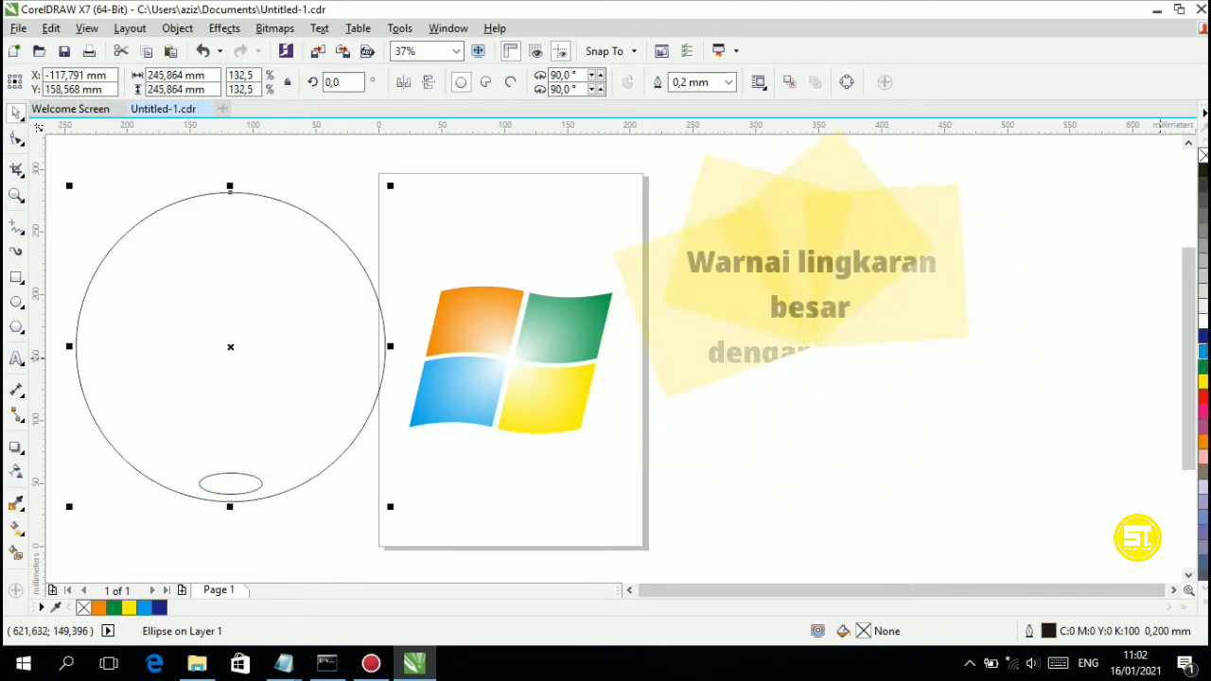
pyautogui.click(1203, 337)
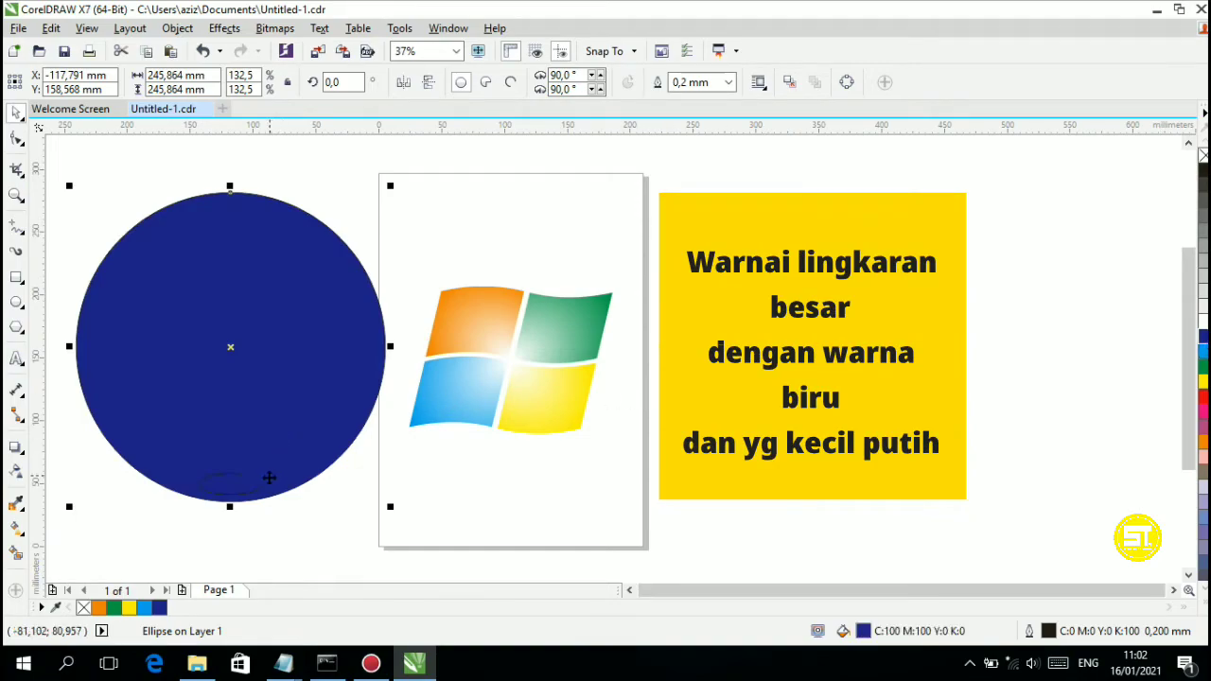
pyautogui.click(247, 484)
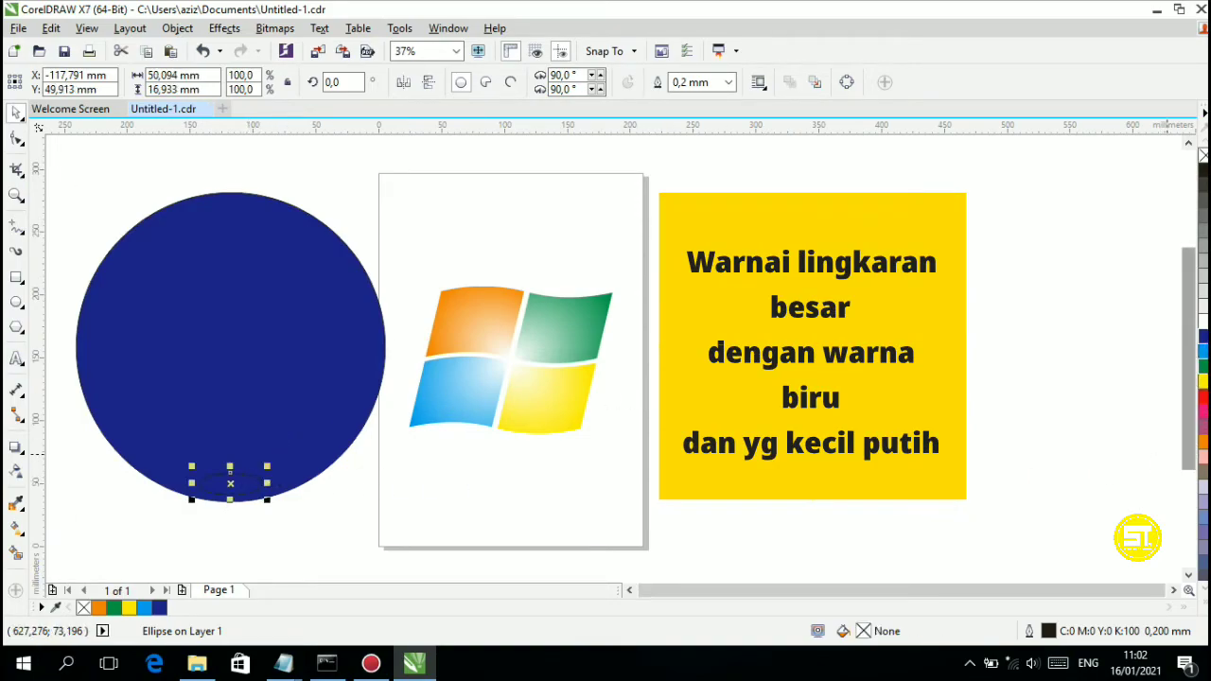
pyautogui.click(1203, 325)
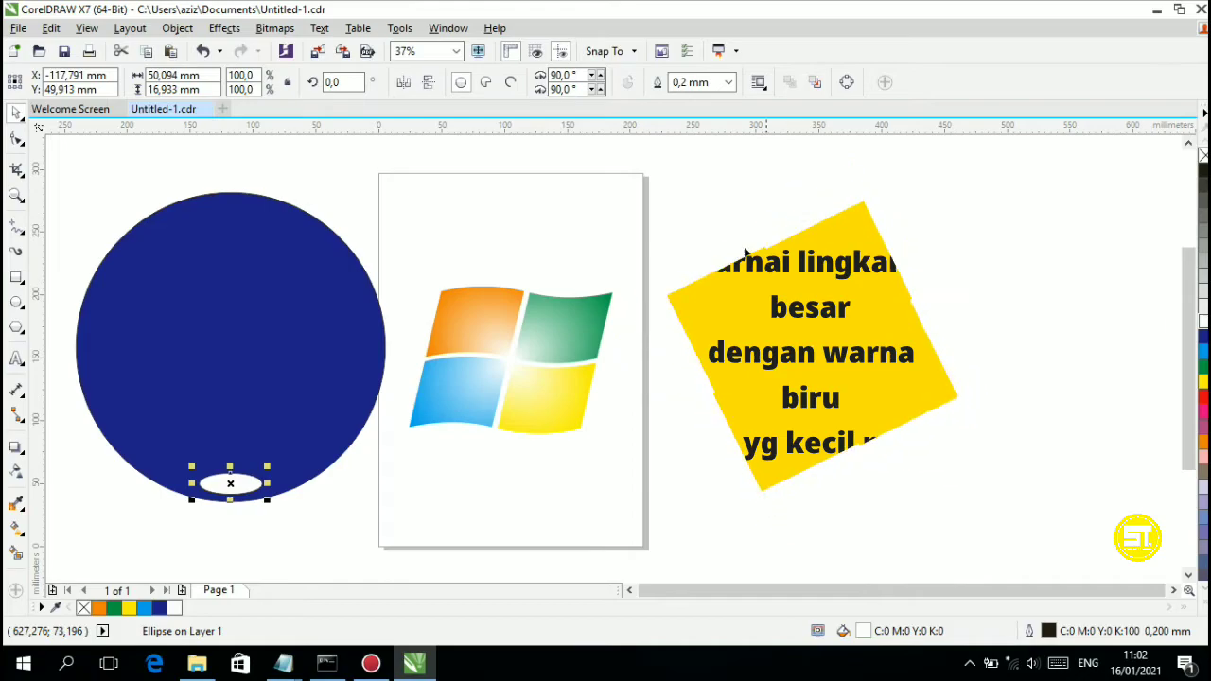
# Remove the outlines of the small ellipse and the large circle by setting their outline width to None.
pyautogui.click(728, 82)
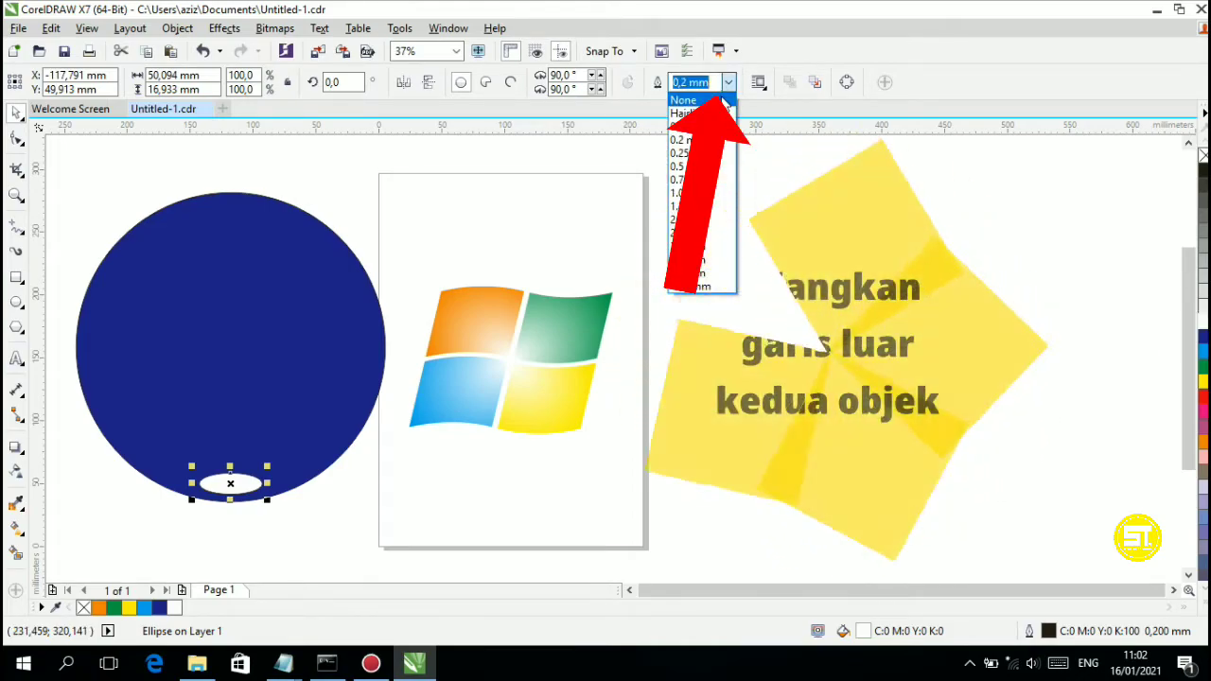
pyautogui.click(690, 105)
pyautogui.click(347, 498)
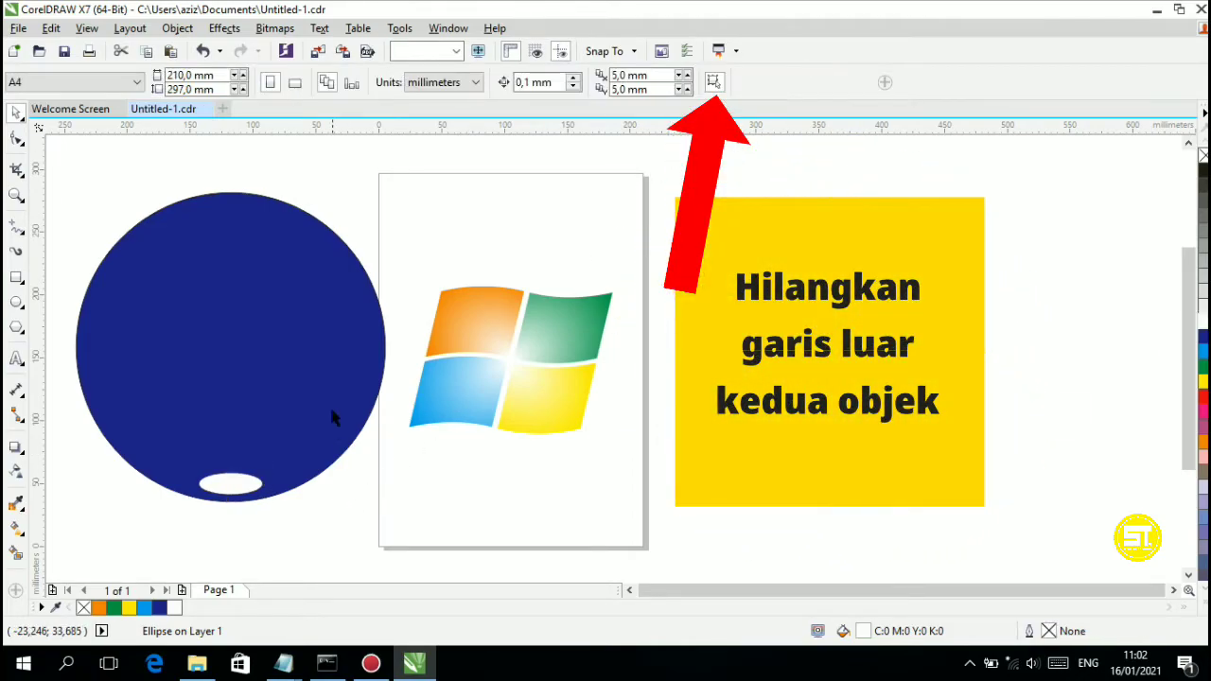
pyautogui.click(331, 410)
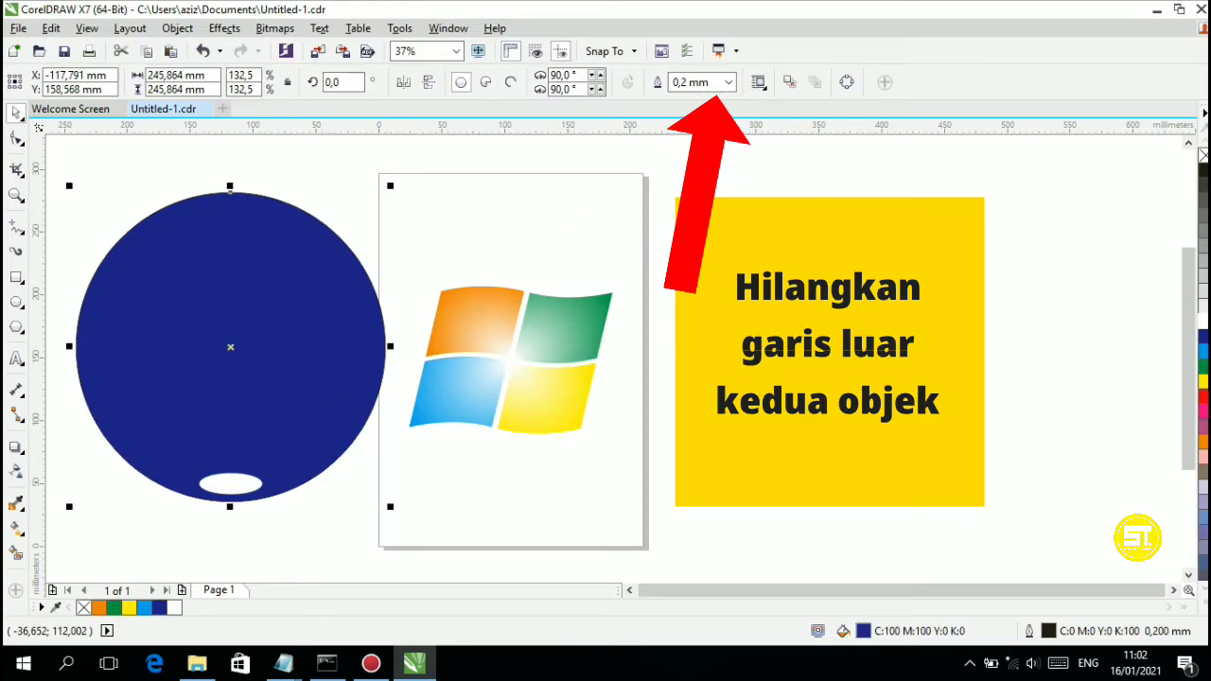
pyautogui.click(728, 82)
pyautogui.click(685, 100)
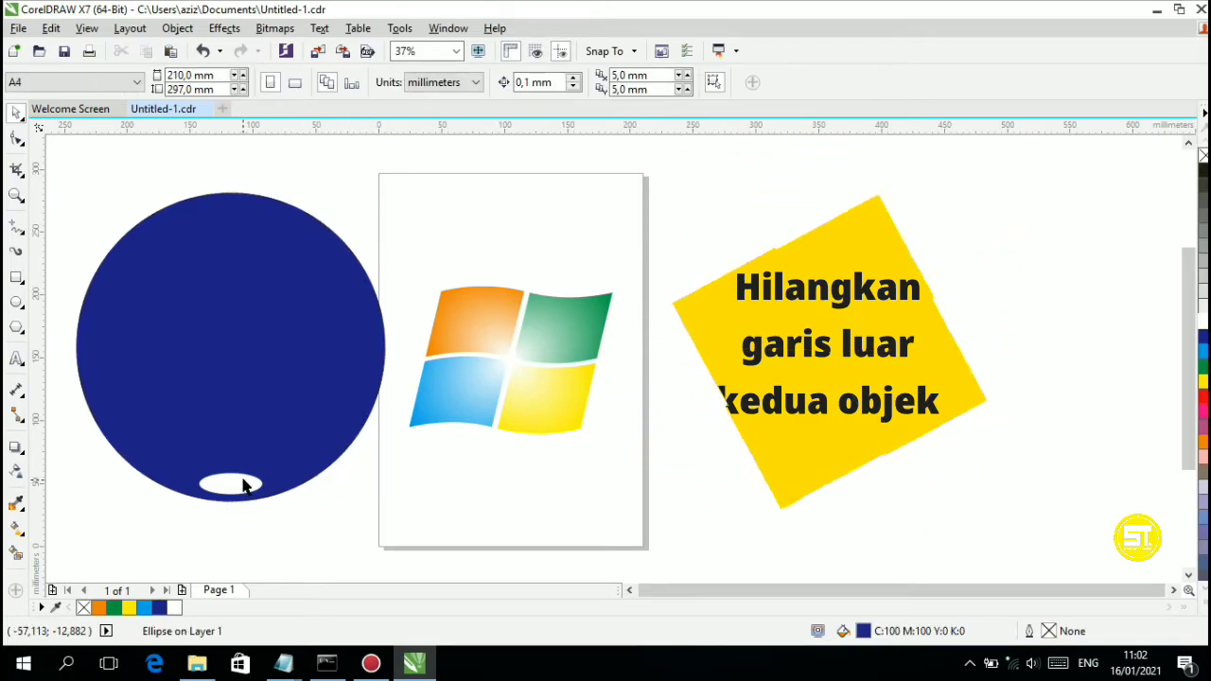
# Blend the white ellipse into the blue circle with the Blend tool to create a light effect.
pyautogui.click(243, 483)
pyautogui.keyDown('shift'); pyautogui.click(251, 435); pyautogui.keyUp('shift')
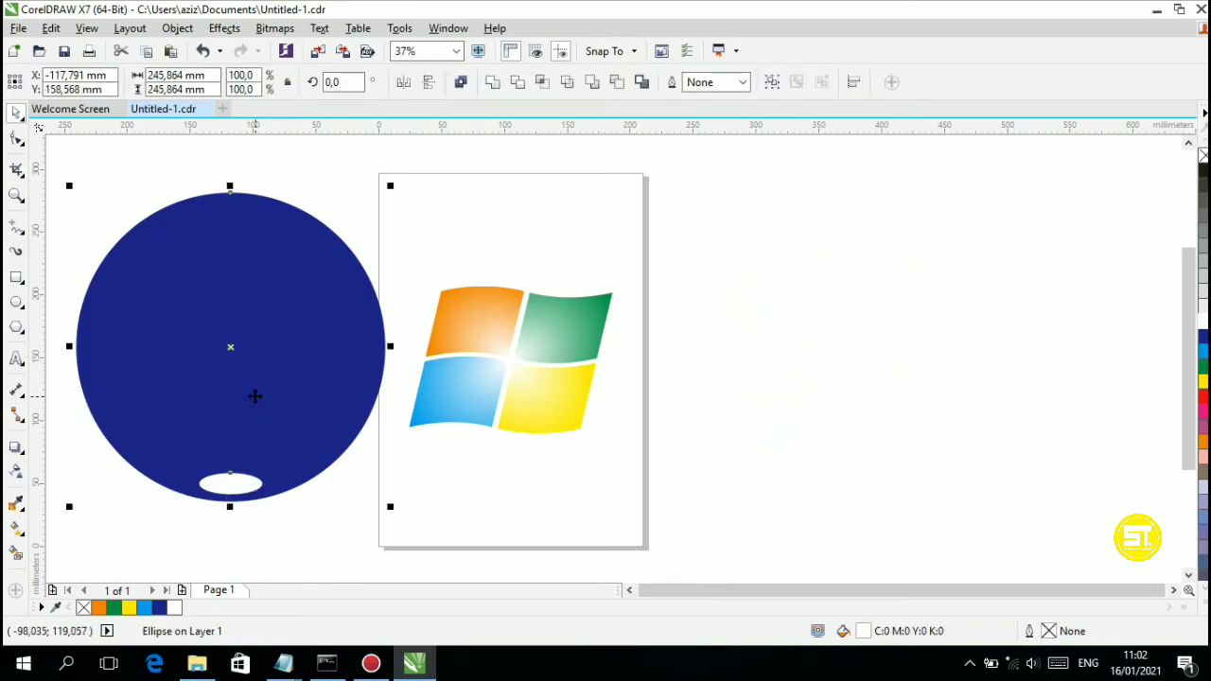
pyautogui.click(20, 453)
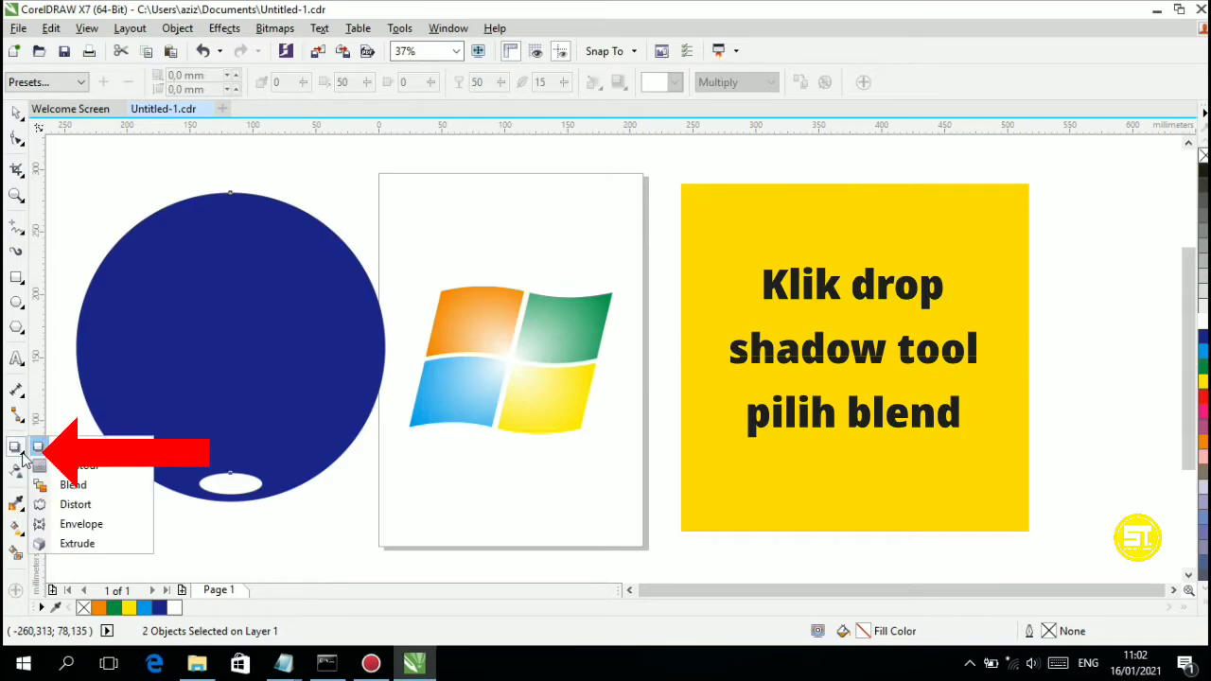
pyautogui.click(57, 489)
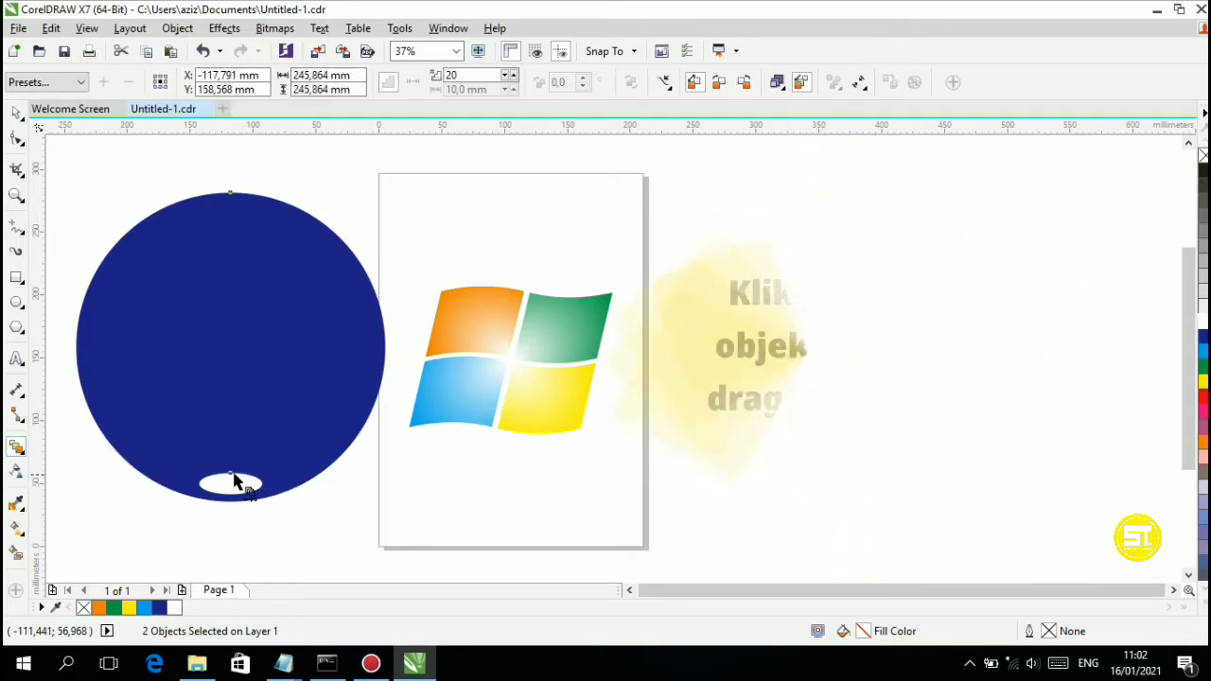
pyautogui.moveTo(238, 482); pyautogui.dragTo(241, 414)
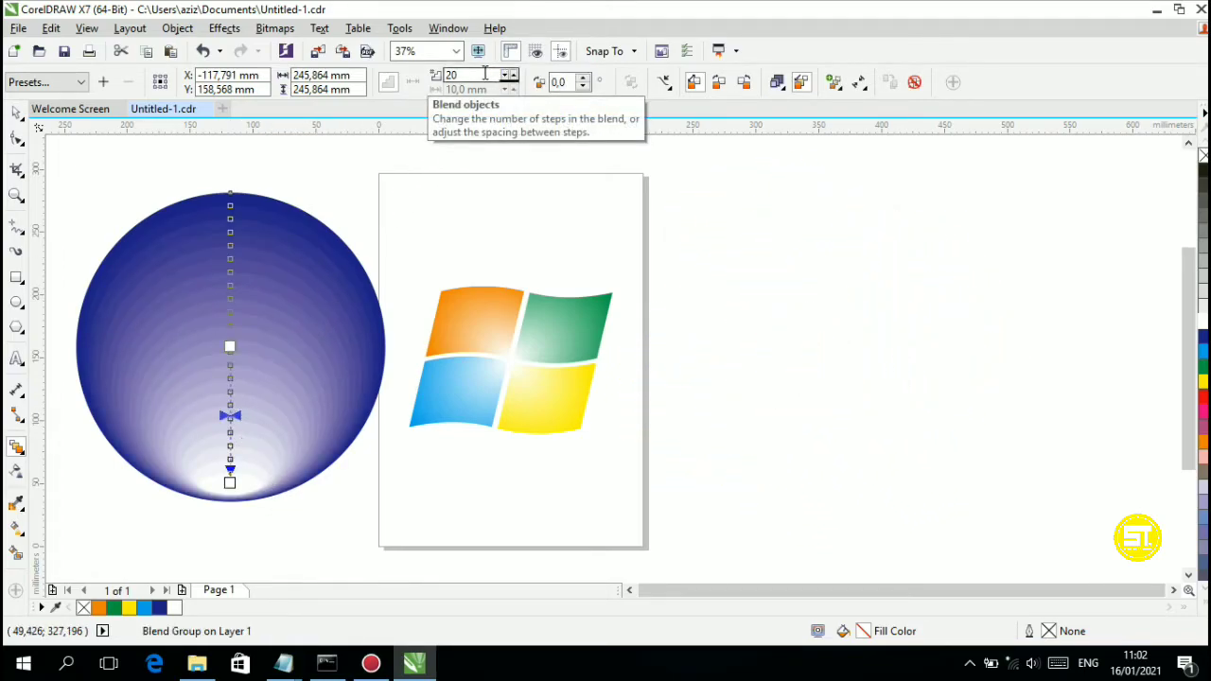
# Set the number of steps in the circle's blend to 70 and deselect it.
pyautogui.moveTo(467, 75); pyautogui.dragTo(428, 83)
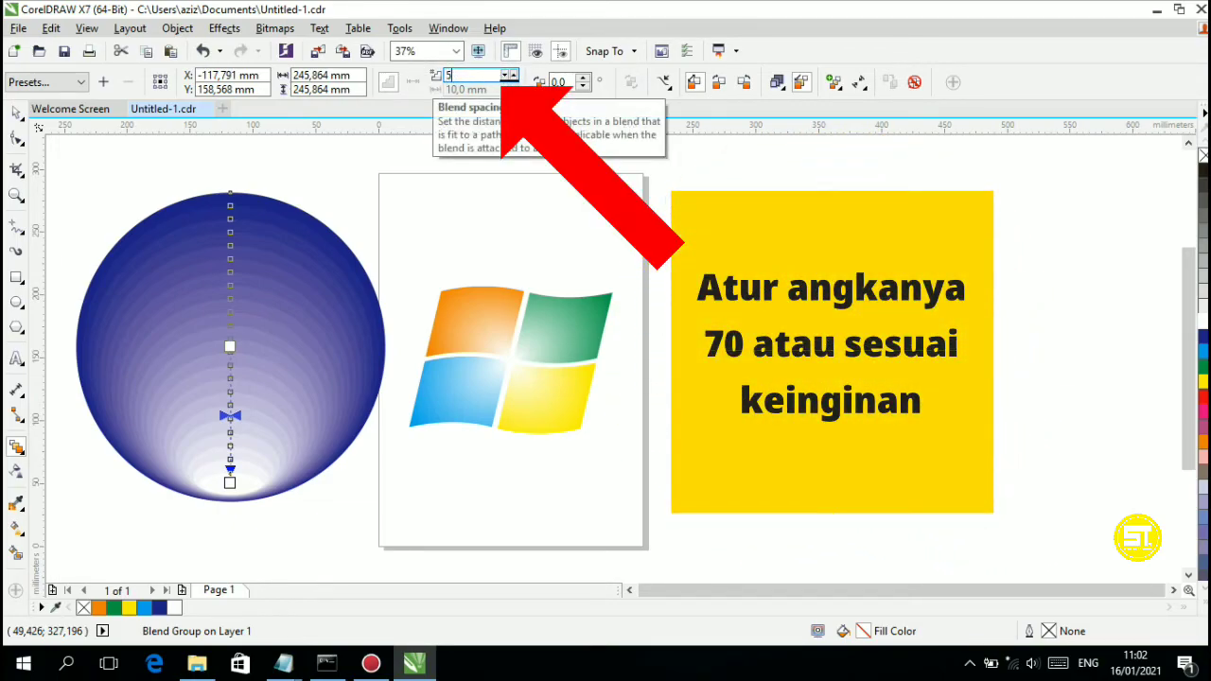
pyautogui.write('50')
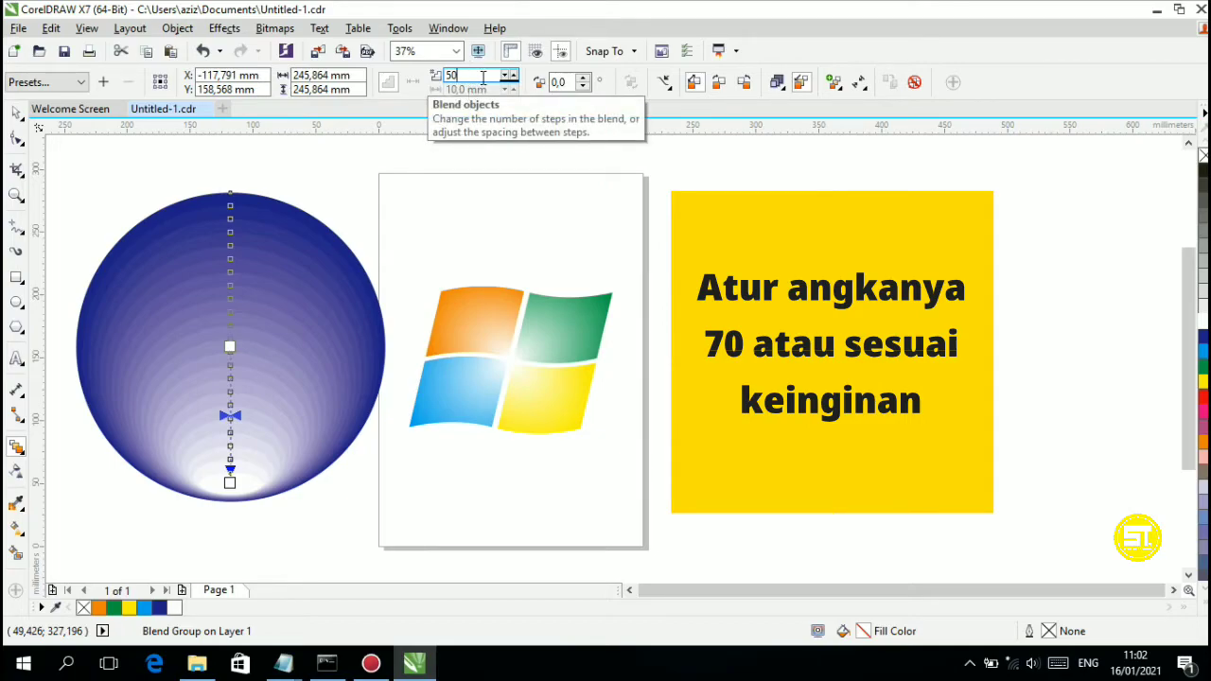
pyautogui.click(514, 75)
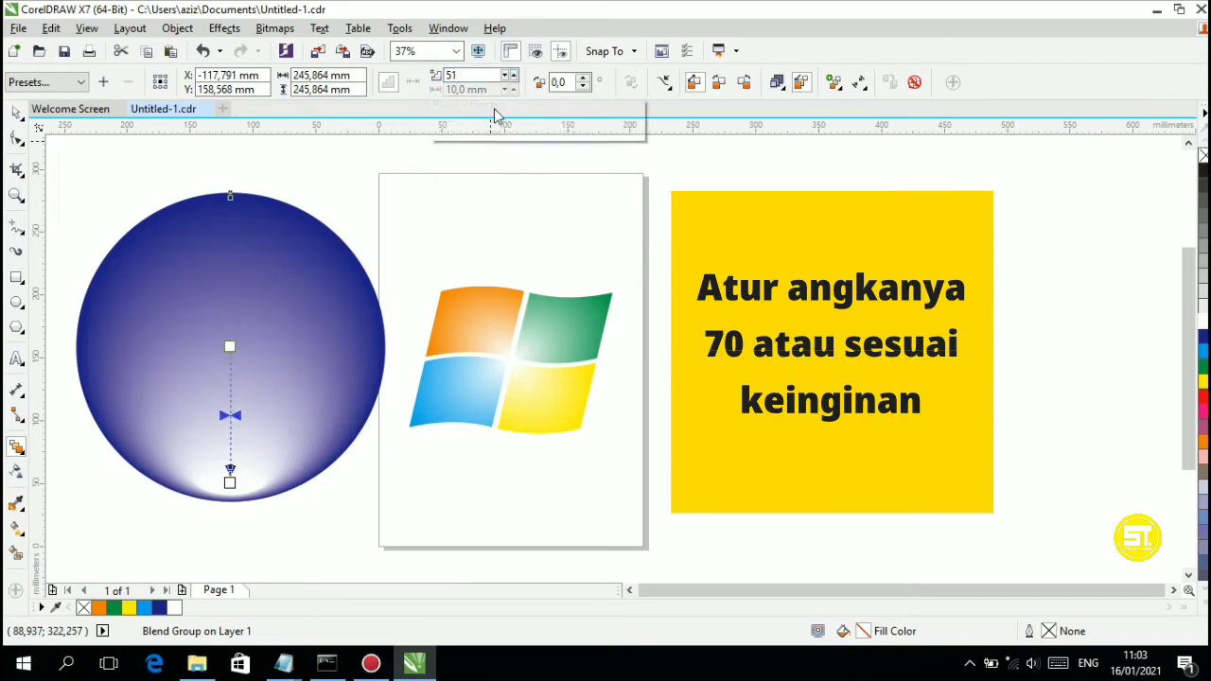
pyautogui.click(505, 74)
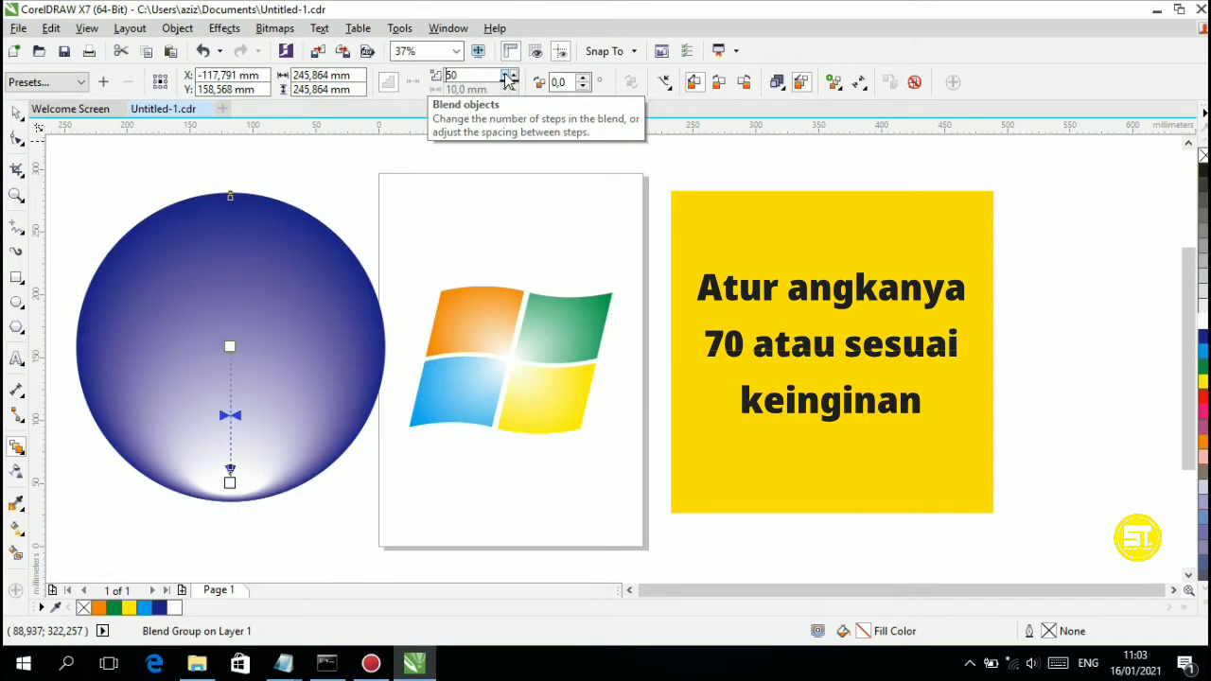
pyautogui.click(513, 75)
pyautogui.click(514, 75)
pyautogui.click(514, 74)
pyautogui.click(514, 75)
pyautogui.click(514, 75)
pyautogui.click(514, 75)
pyautogui.click(514, 75)
pyautogui.click(514, 74)
pyautogui.click(514, 75)
pyautogui.click(513, 75)
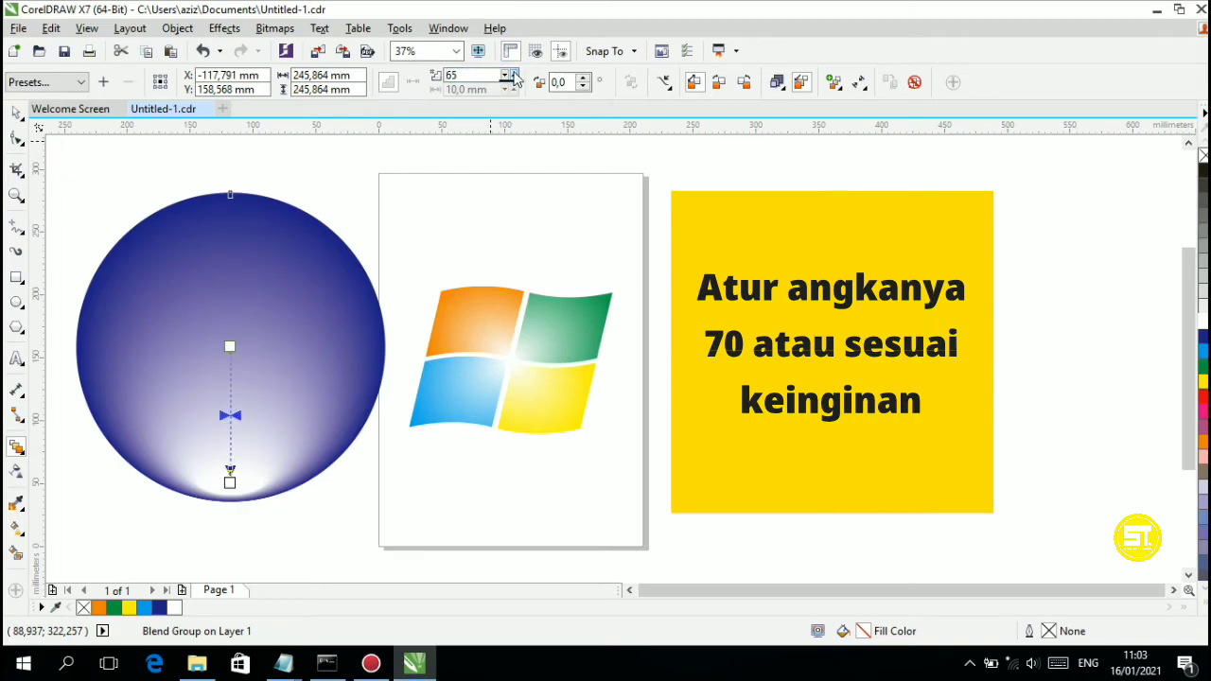
pyautogui.click(514, 75)
pyautogui.click(514, 75)
pyautogui.click(514, 75)
pyautogui.click(19, 114)
pyautogui.click(124, 139)
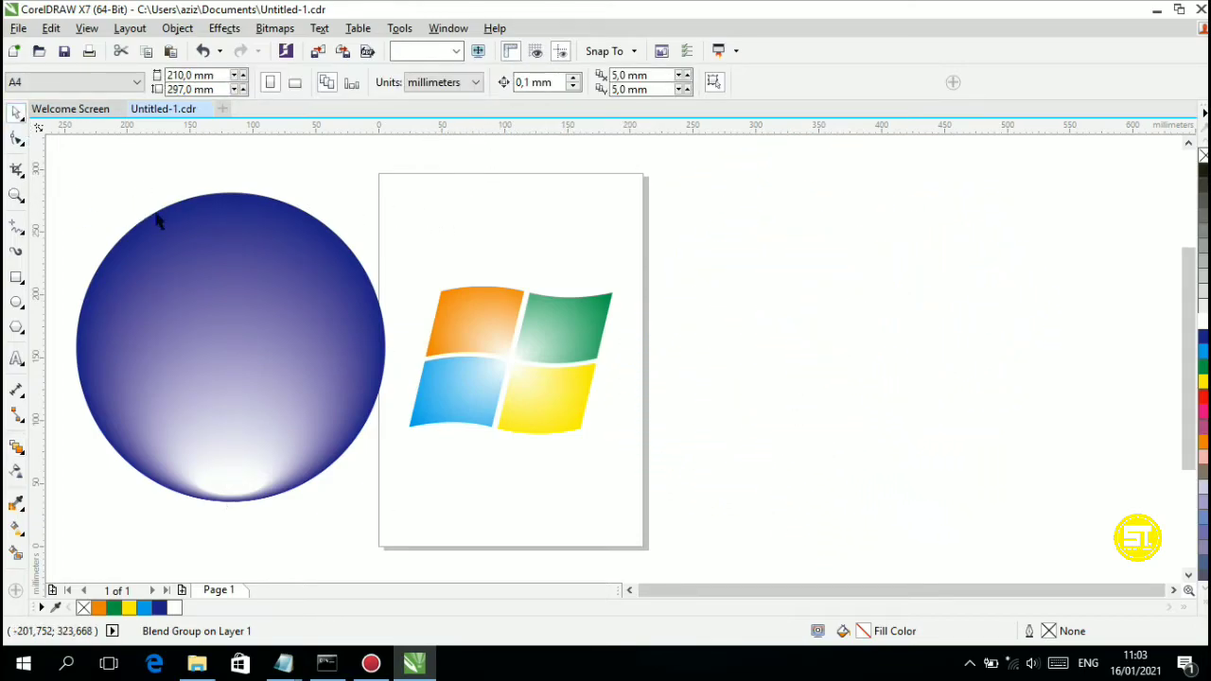
# Try centring the blended circle on the page, and move it back off the logo to the left.
pyautogui.click(311, 313)
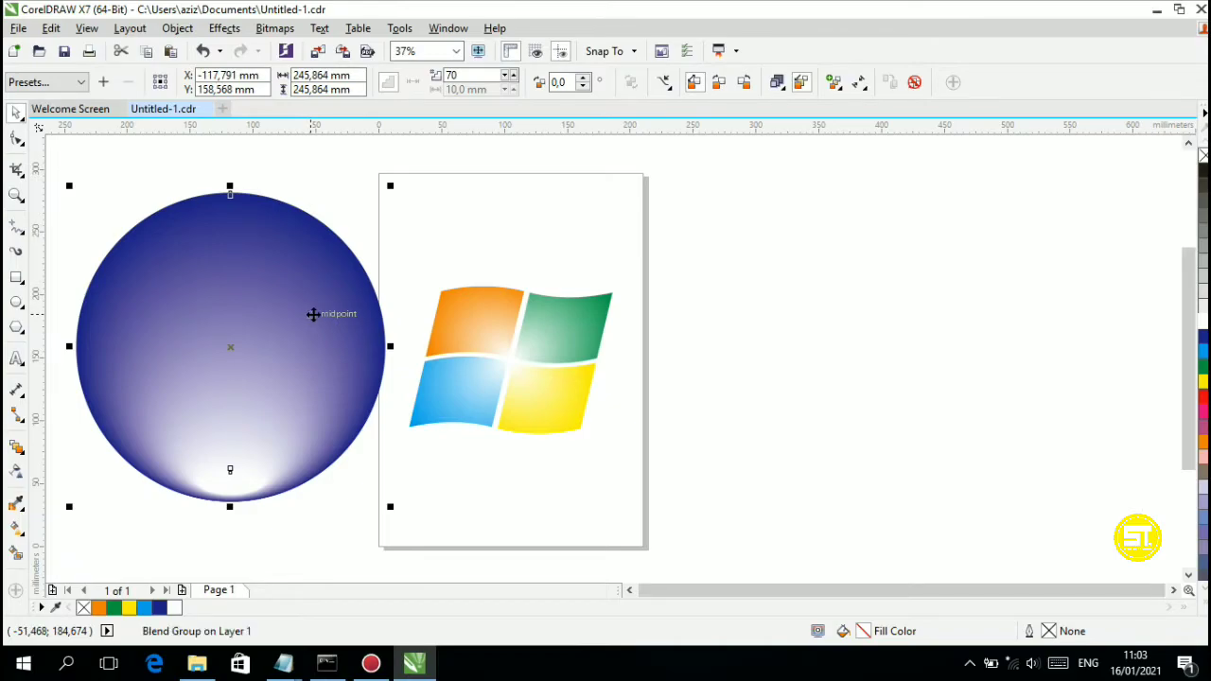
pyautogui.press('p')
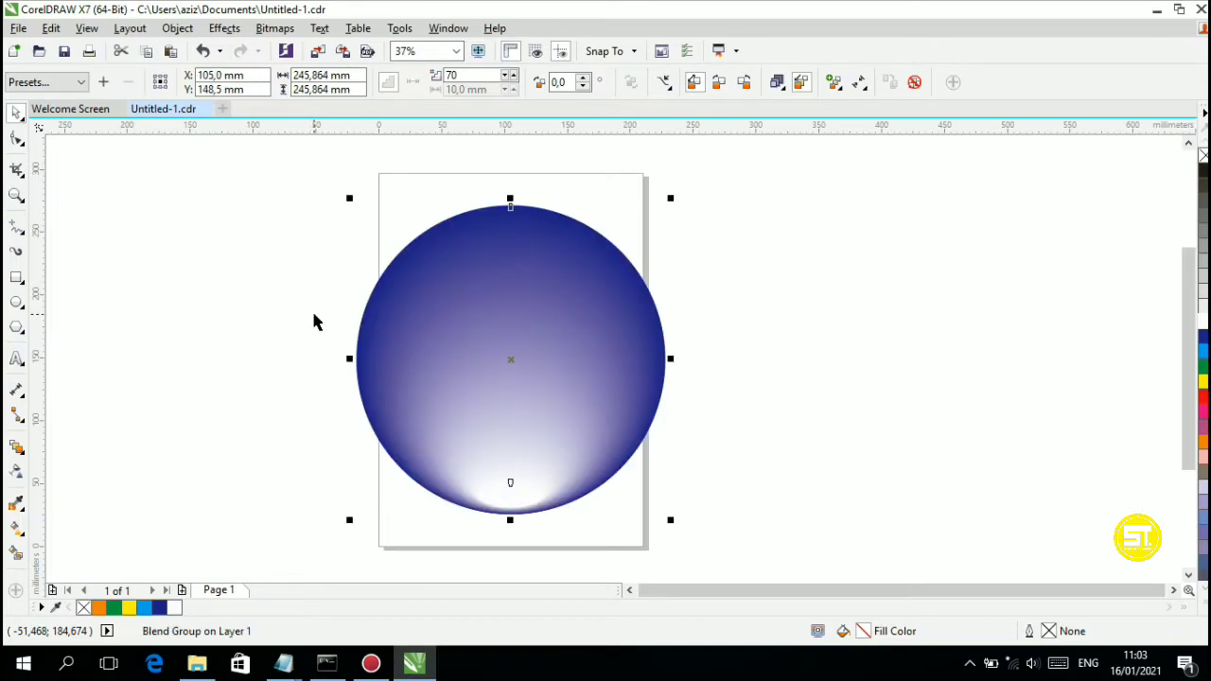
pyautogui.moveTo(505, 360); pyautogui.dragTo(191, 366)
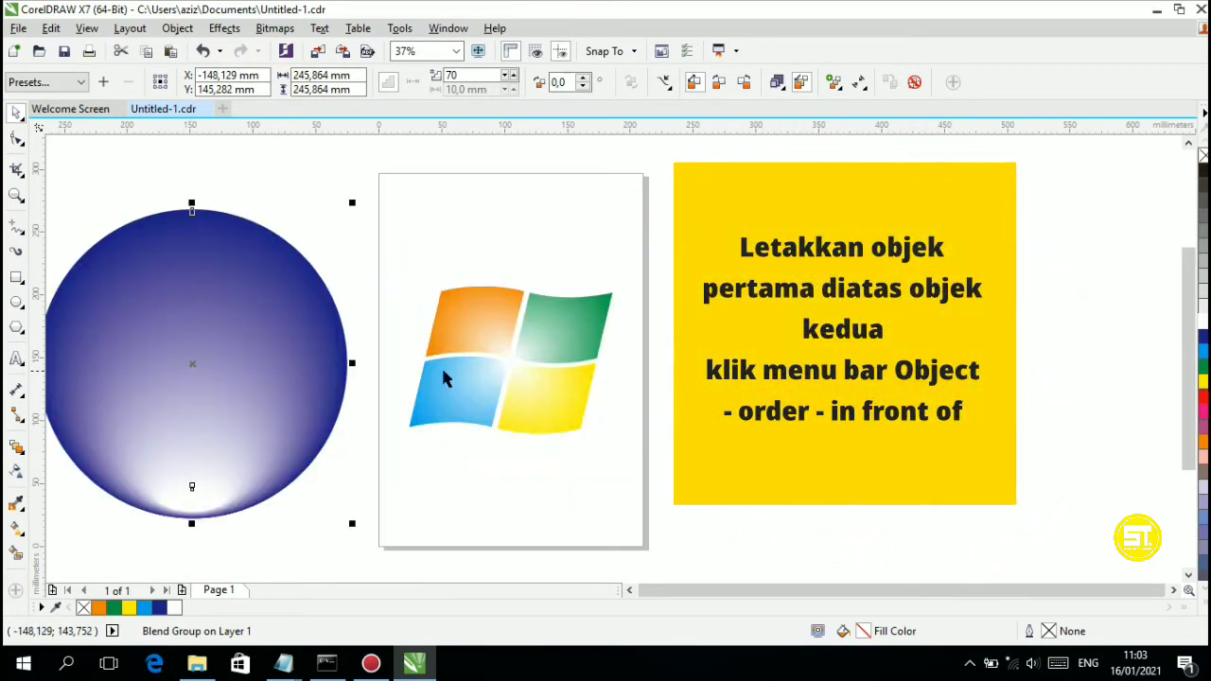
# Order the grouped logo in front of the blended circle and centre the circle on the page behind it.
pyautogui.click(547, 355)
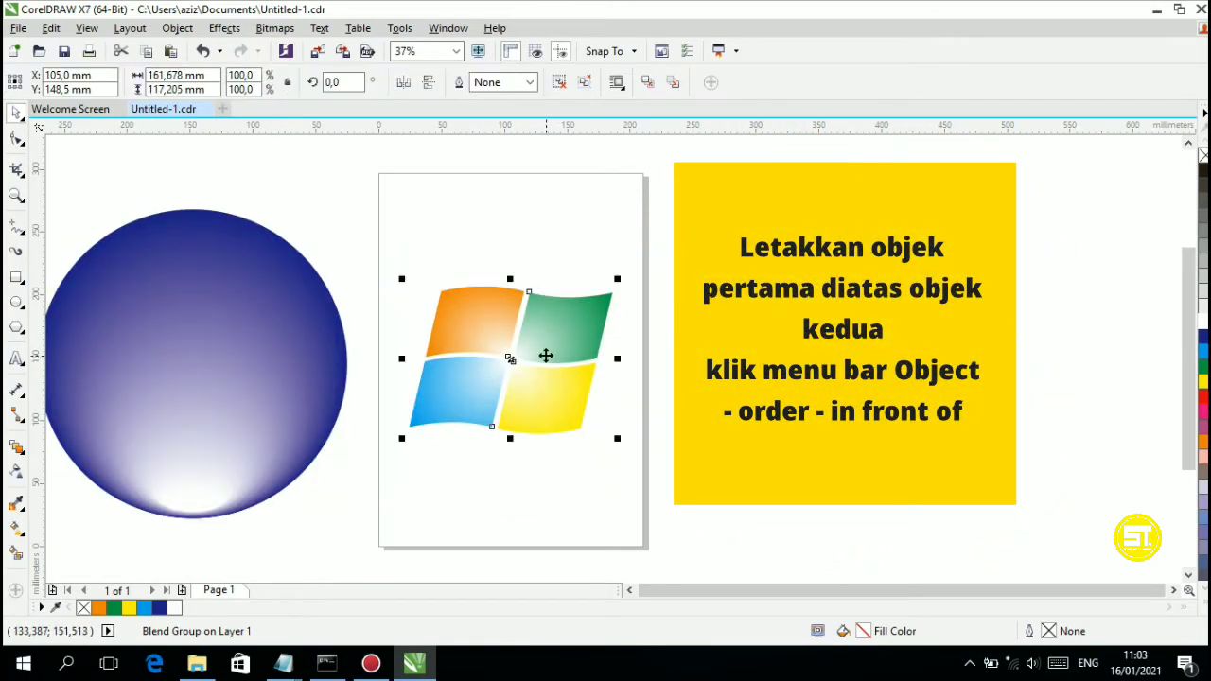
pyautogui.click(177, 28)
pyautogui.moveTo(281, 246)
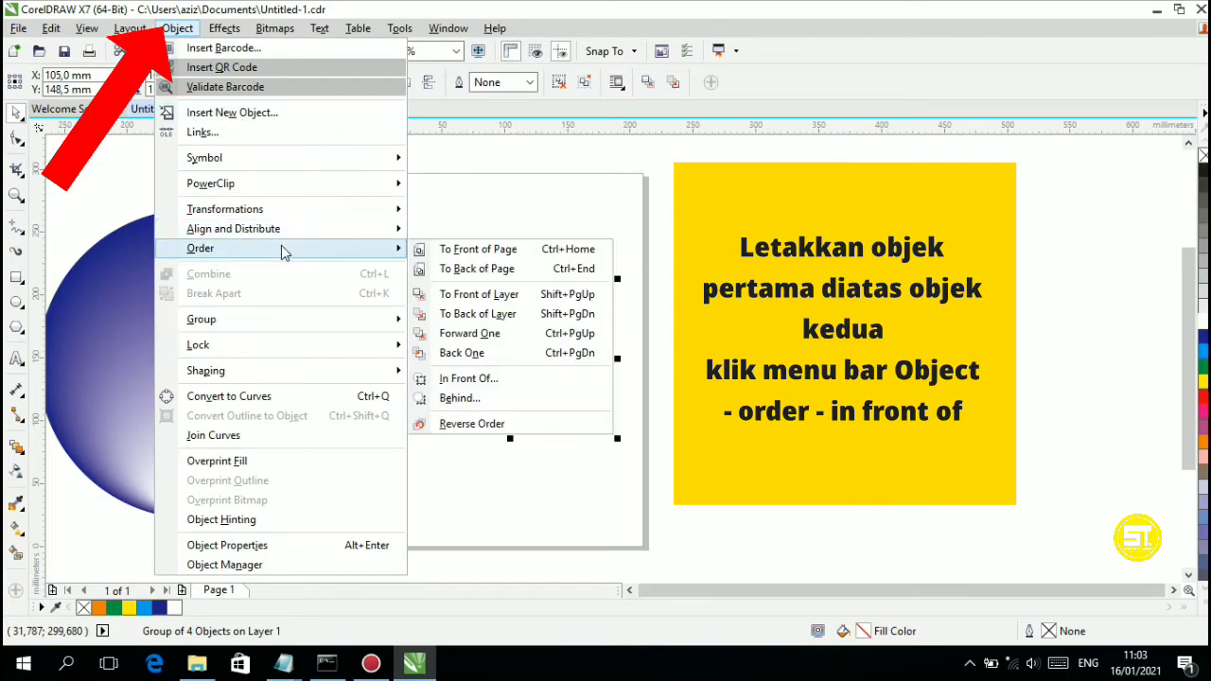
pyautogui.click(464, 382)
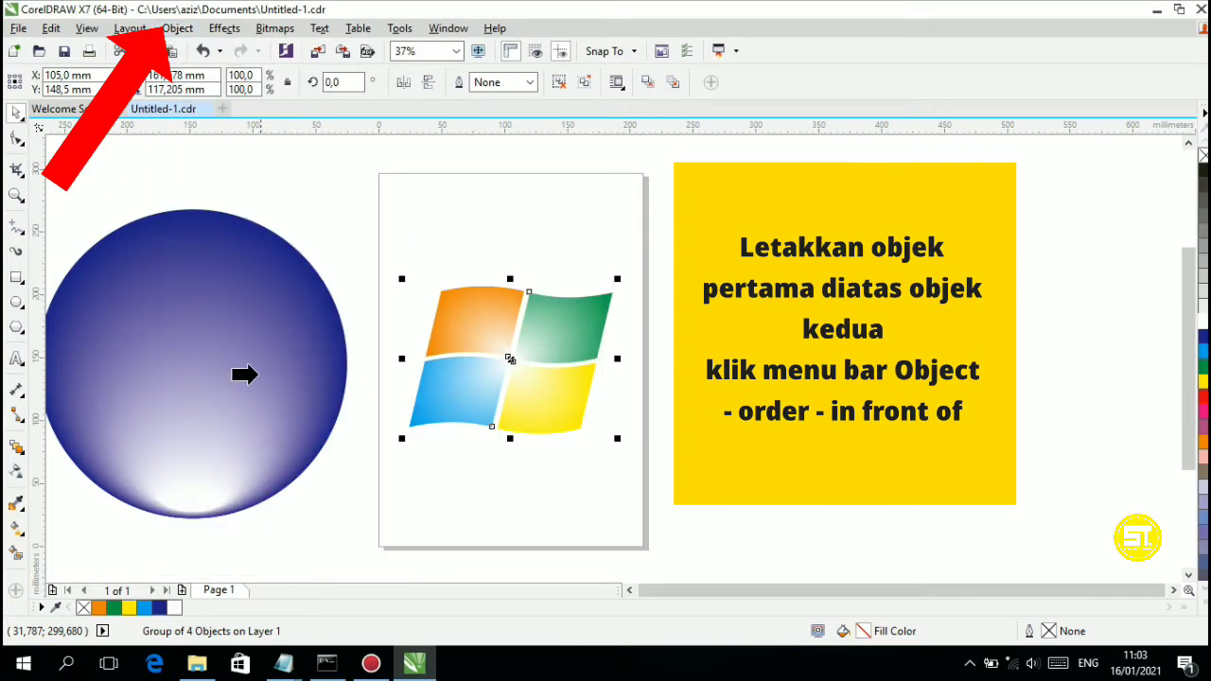
pyautogui.click(239, 368)
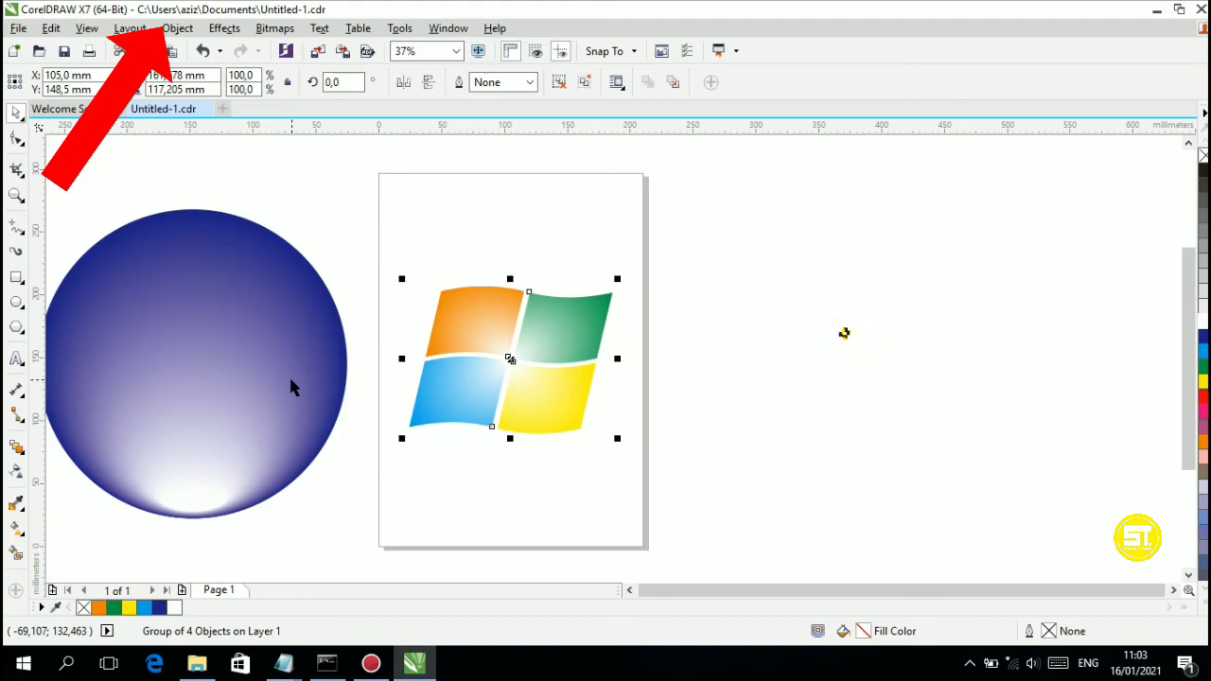
pyautogui.click(272, 346)
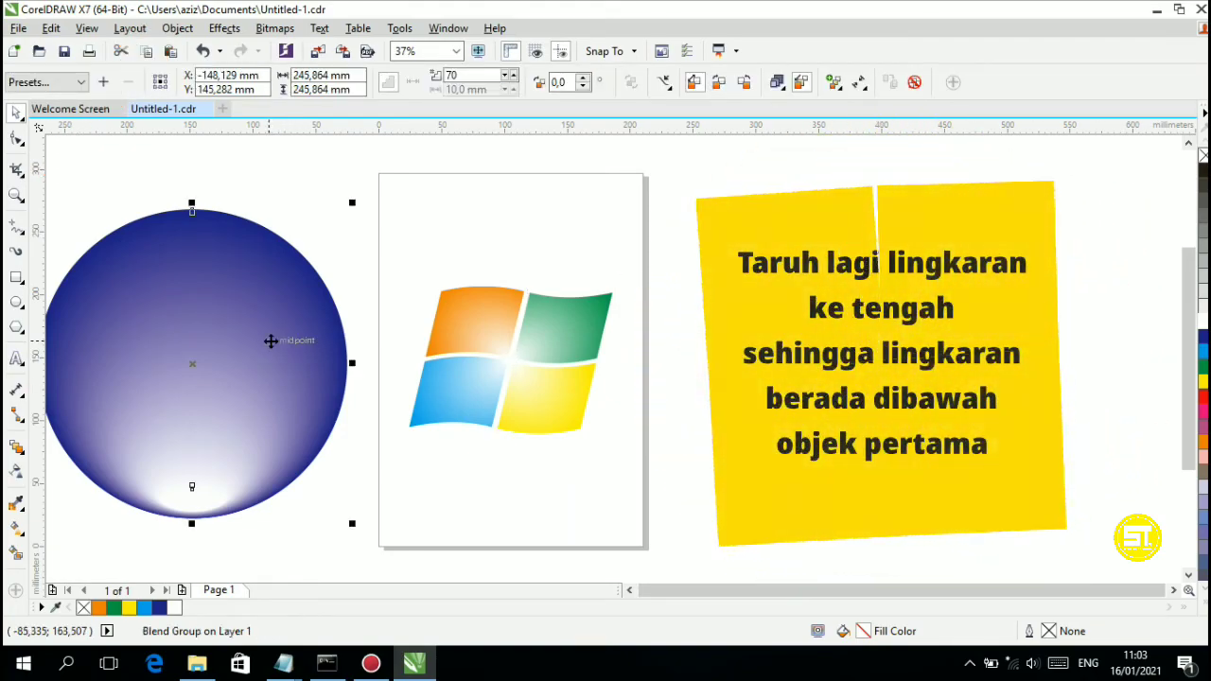
pyautogui.press('p')
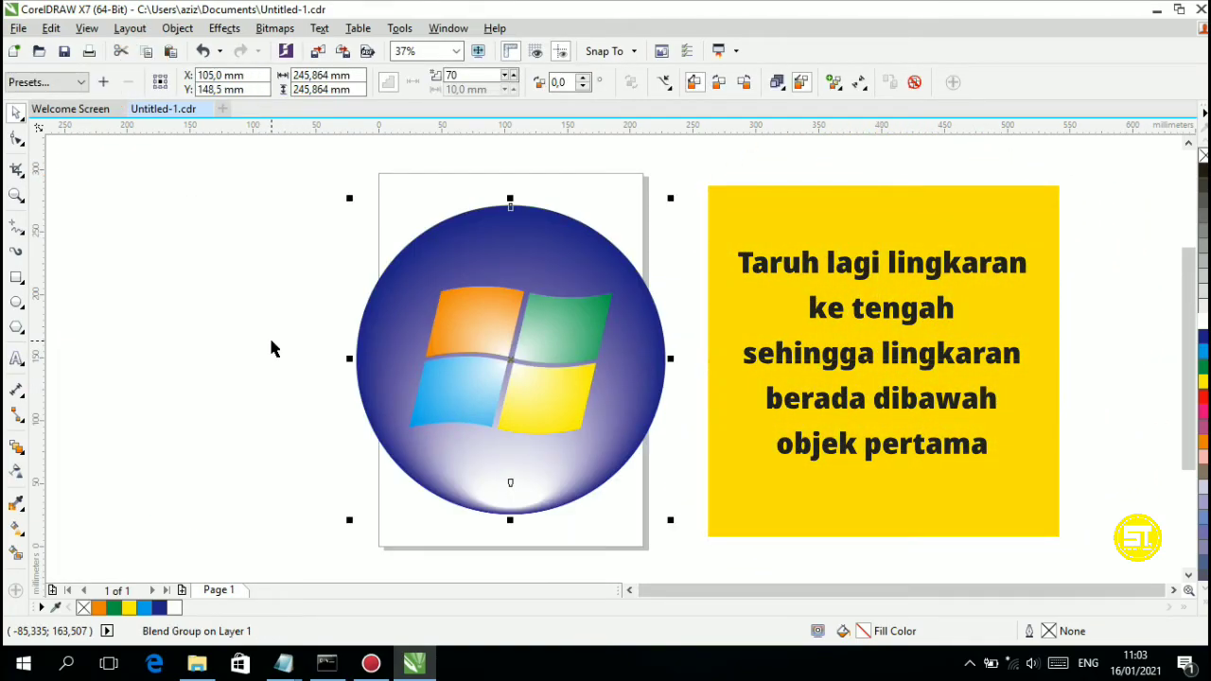
# Draw an ellipse about 49 mm wide and 21 mm high and place it inside the circle near its top edge.
pyautogui.click(15, 303)
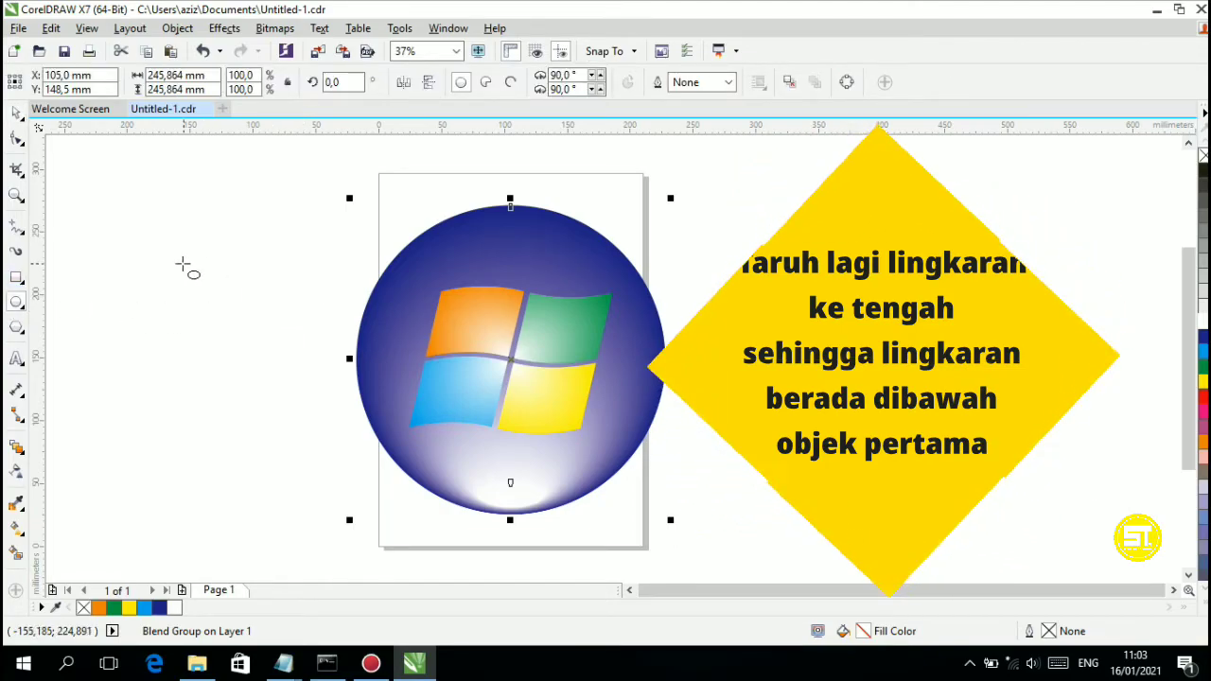
pyautogui.click(182, 265)
pyautogui.moveTo(189, 269); pyautogui.dragTo(515, 229)
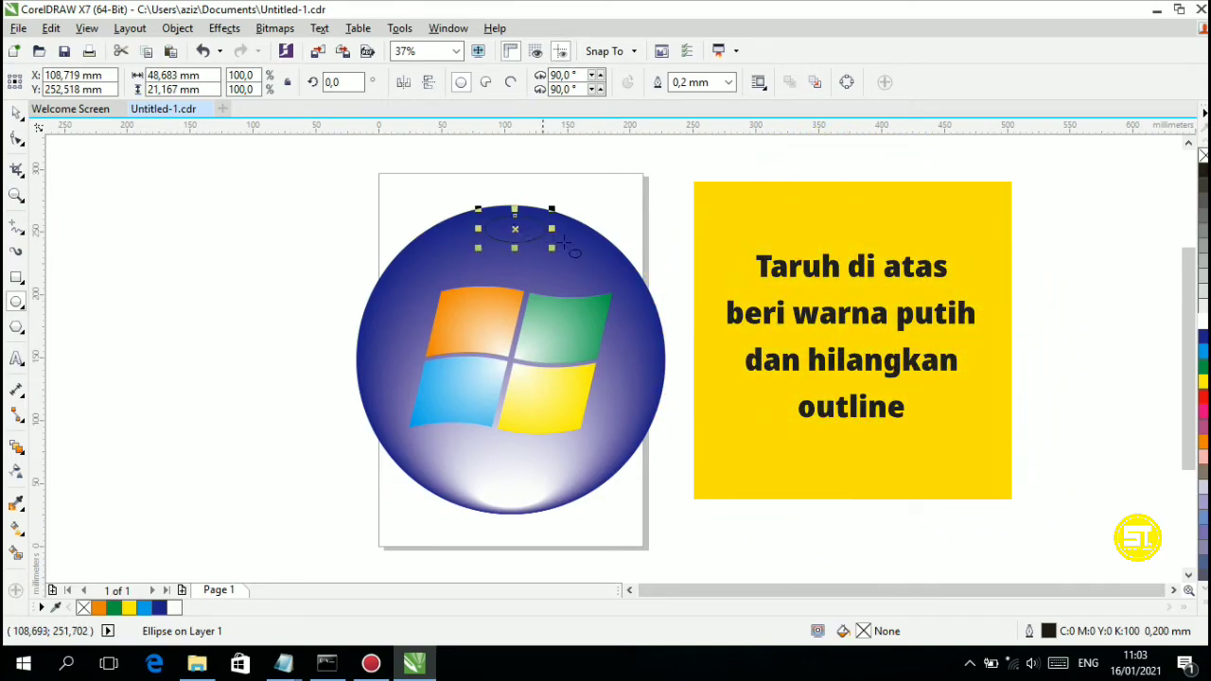
# Fill the upper ellipse with white and set its outline width to None.
pyautogui.click(1204, 323)
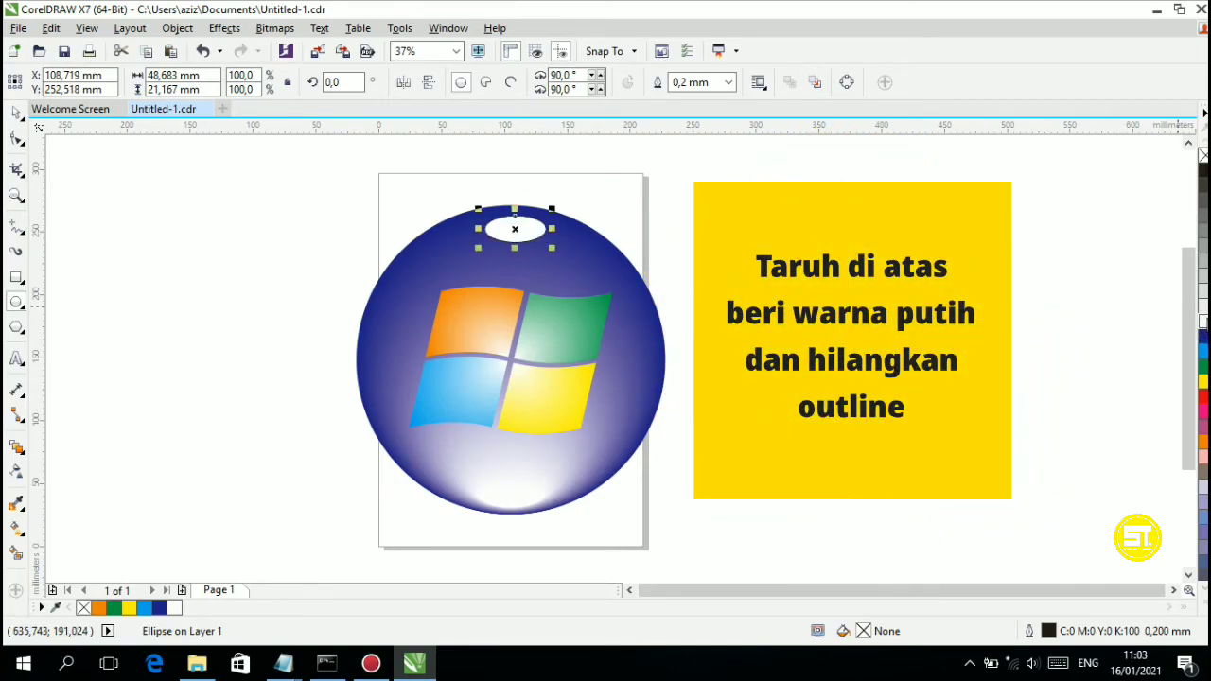
pyautogui.click(737, 83)
pyautogui.click(718, 100)
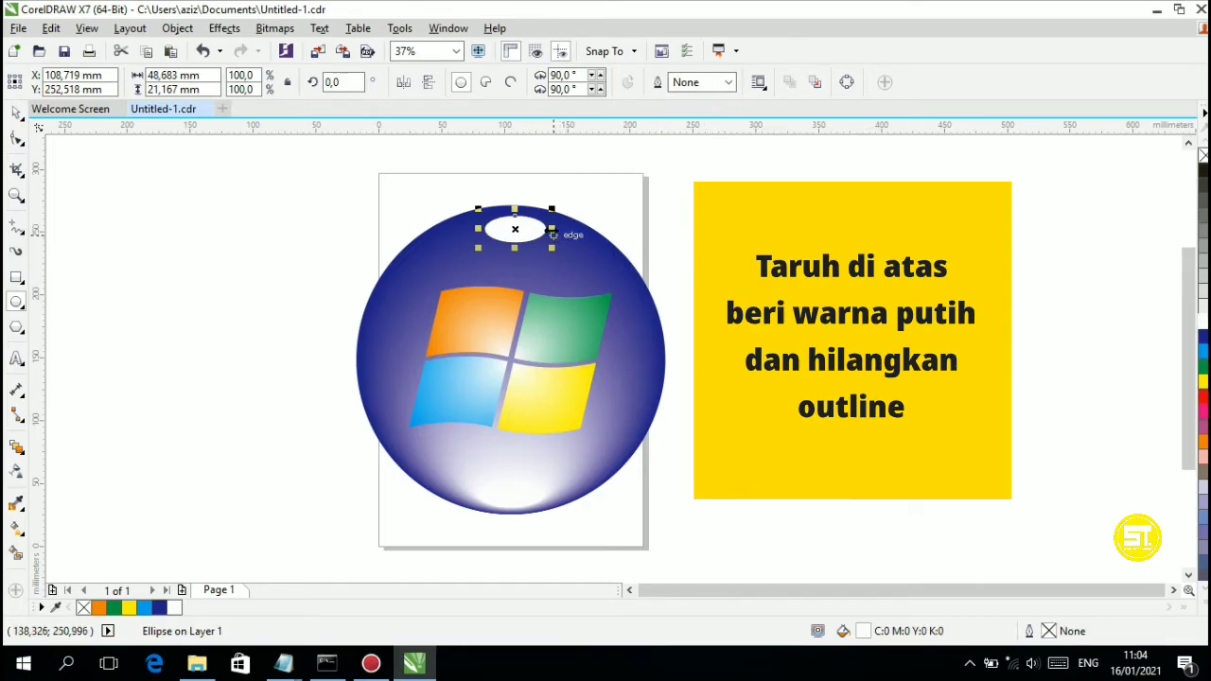
# Enlarge the upper white ellipse to about 55 by 24 mm and centre it horizontally in the circle.
pyautogui.moveTo(552, 252); pyautogui.dragTo(510, 229)
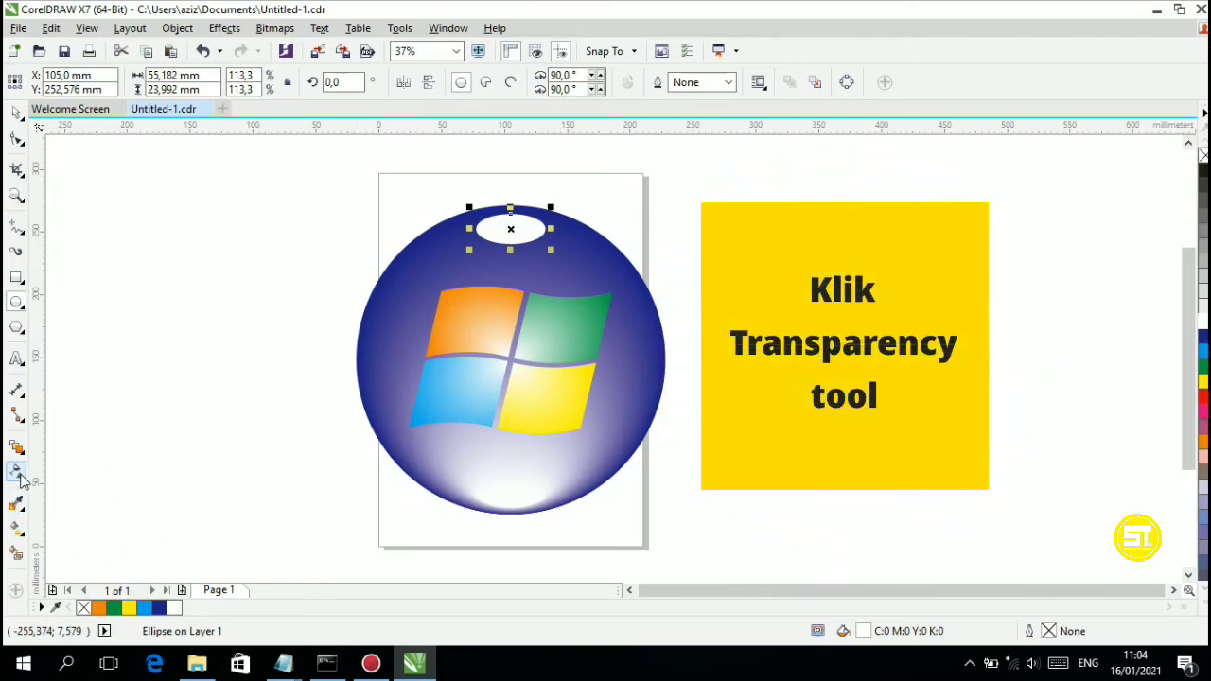
# Apply a linear transparency running down the upper white ellipse and extend its start above the circle to imitate a faint light reflection.
pyautogui.click(17, 471)
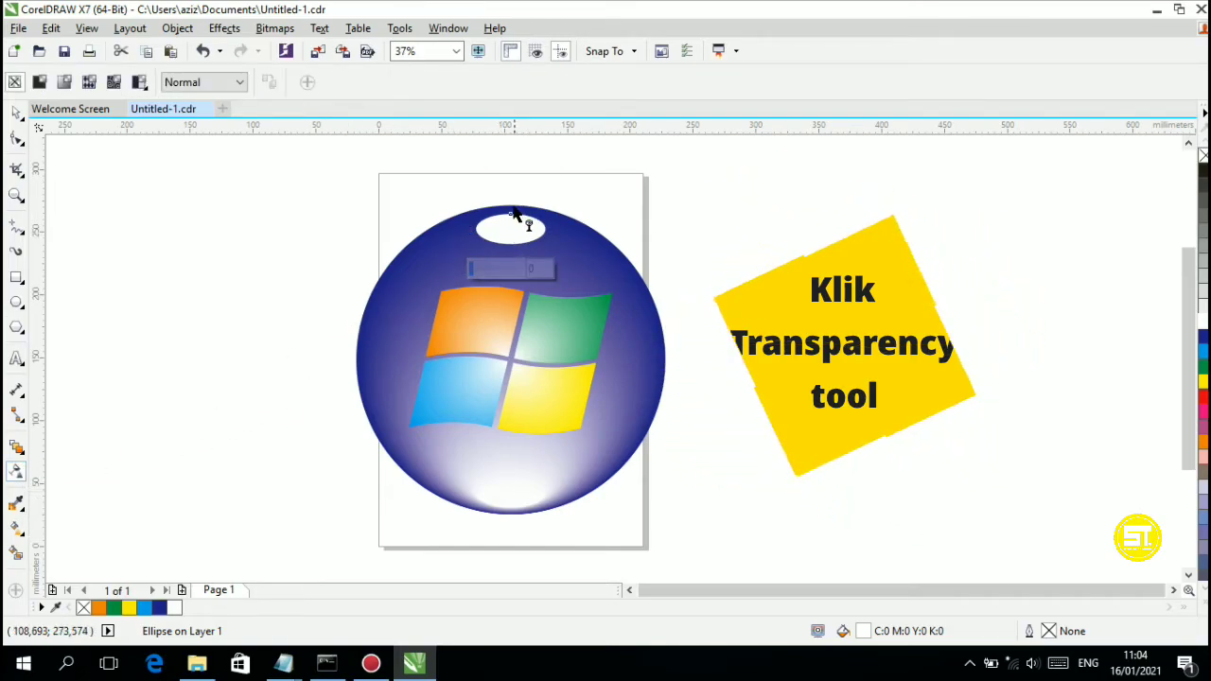
pyautogui.moveTo(510, 216); pyautogui.dragTo(509, 260)
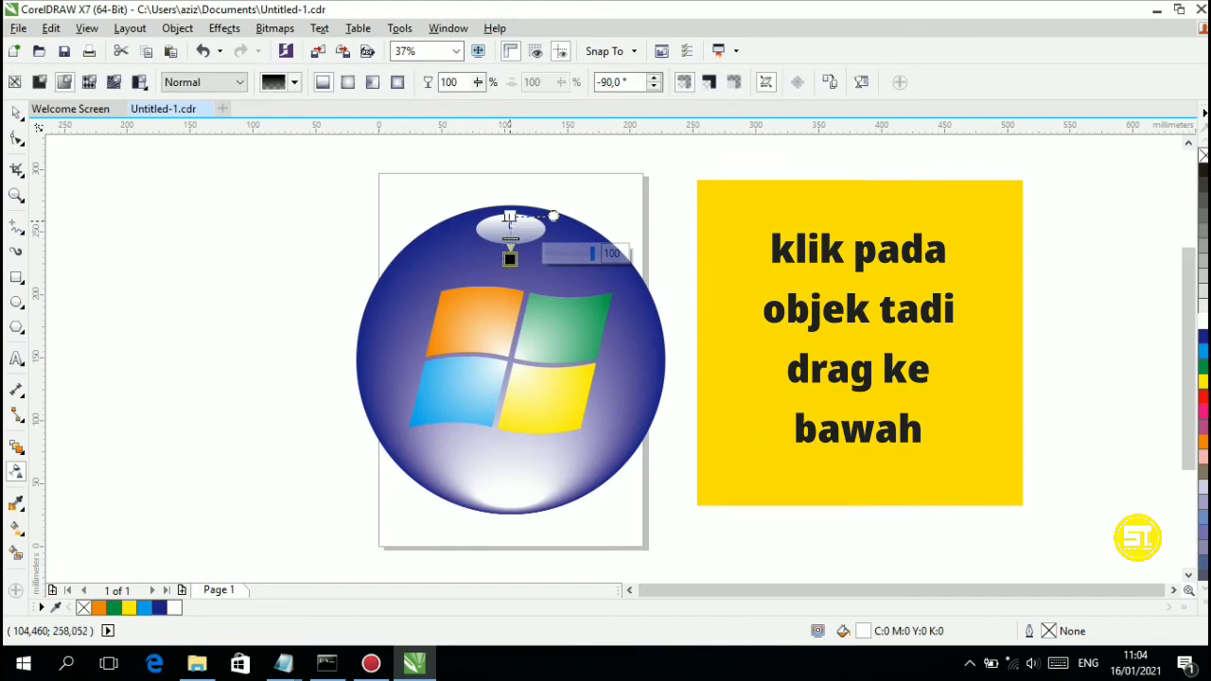
pyautogui.moveTo(505, 197); pyautogui.dragTo(508, 188)
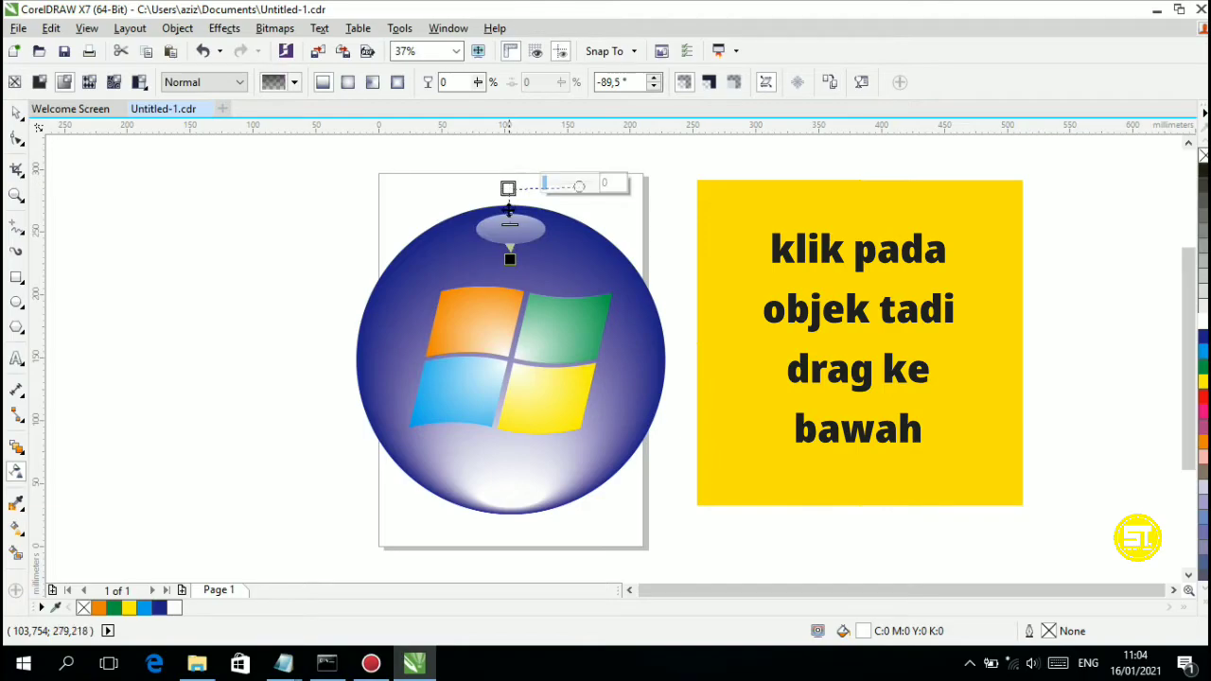
pyautogui.moveTo(510, 258); pyautogui.dragTo(516, 290)
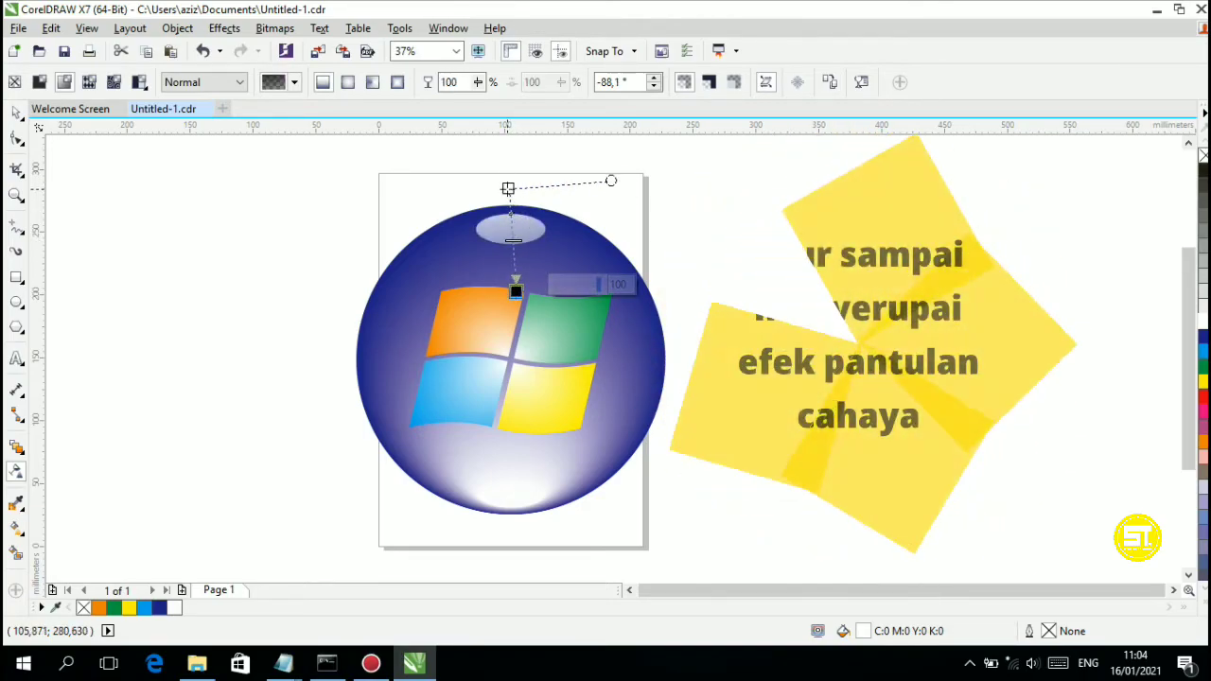
pyautogui.moveTo(516, 291); pyautogui.dragTo(510, 256)
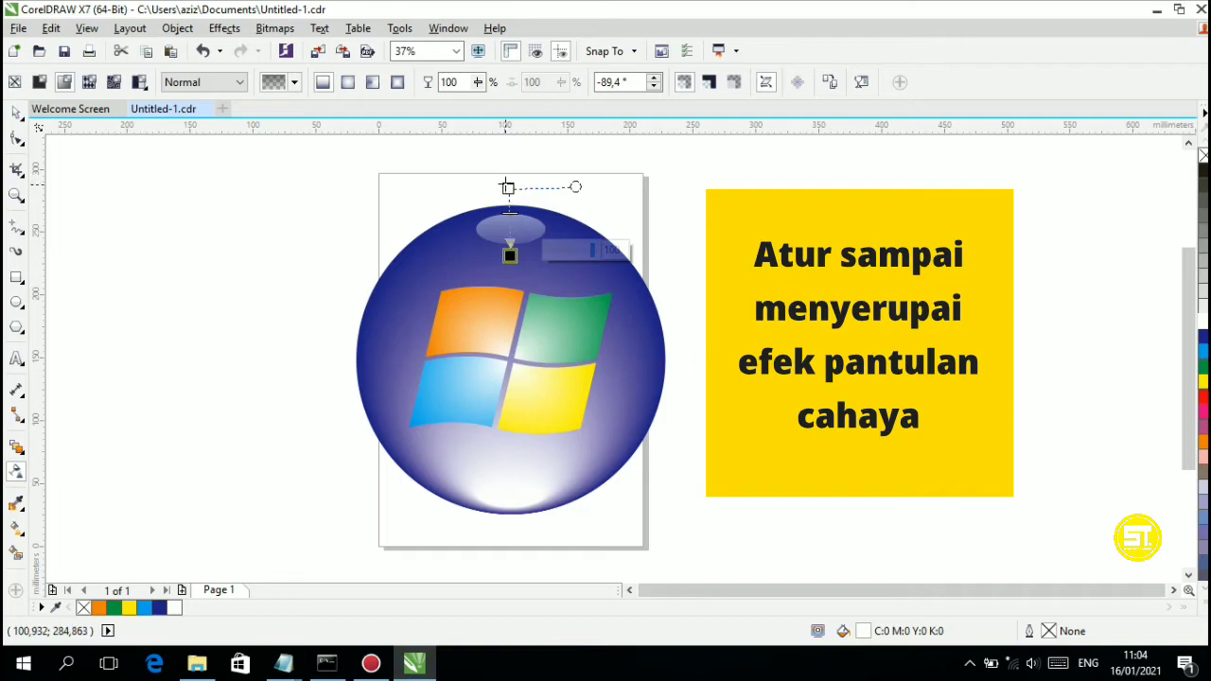
pyautogui.moveTo(508, 186); pyautogui.dragTo(508, 164)
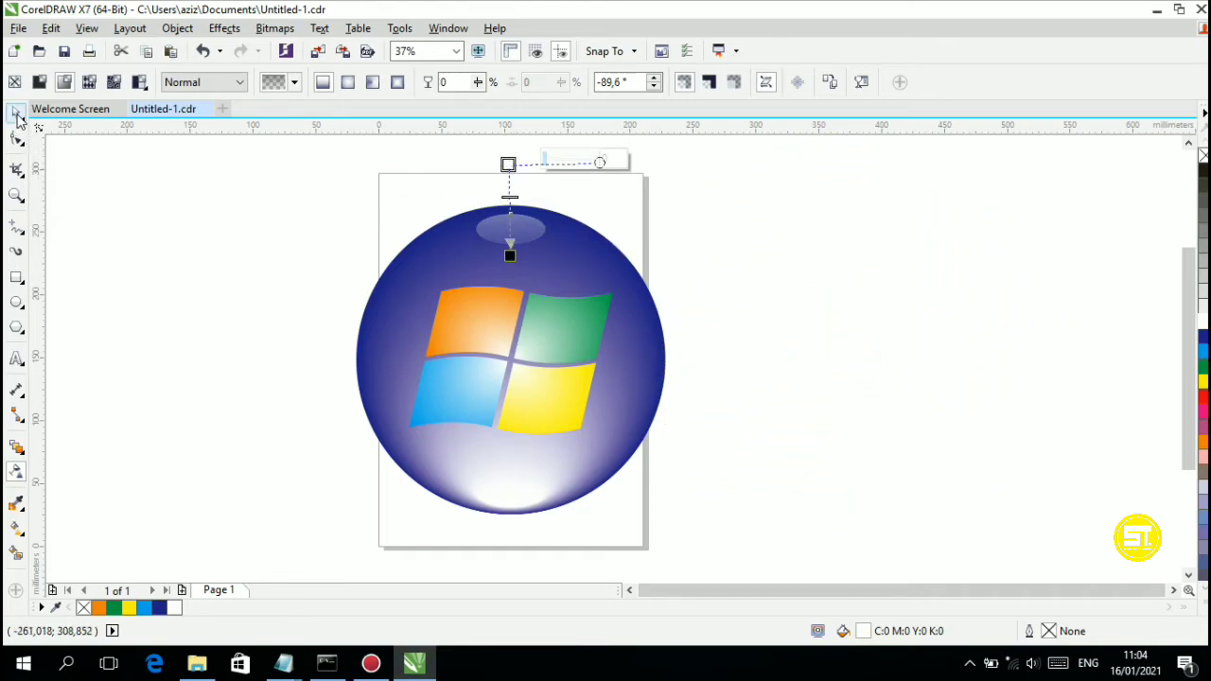
pyautogui.click(16, 112)
pyautogui.click(266, 174)
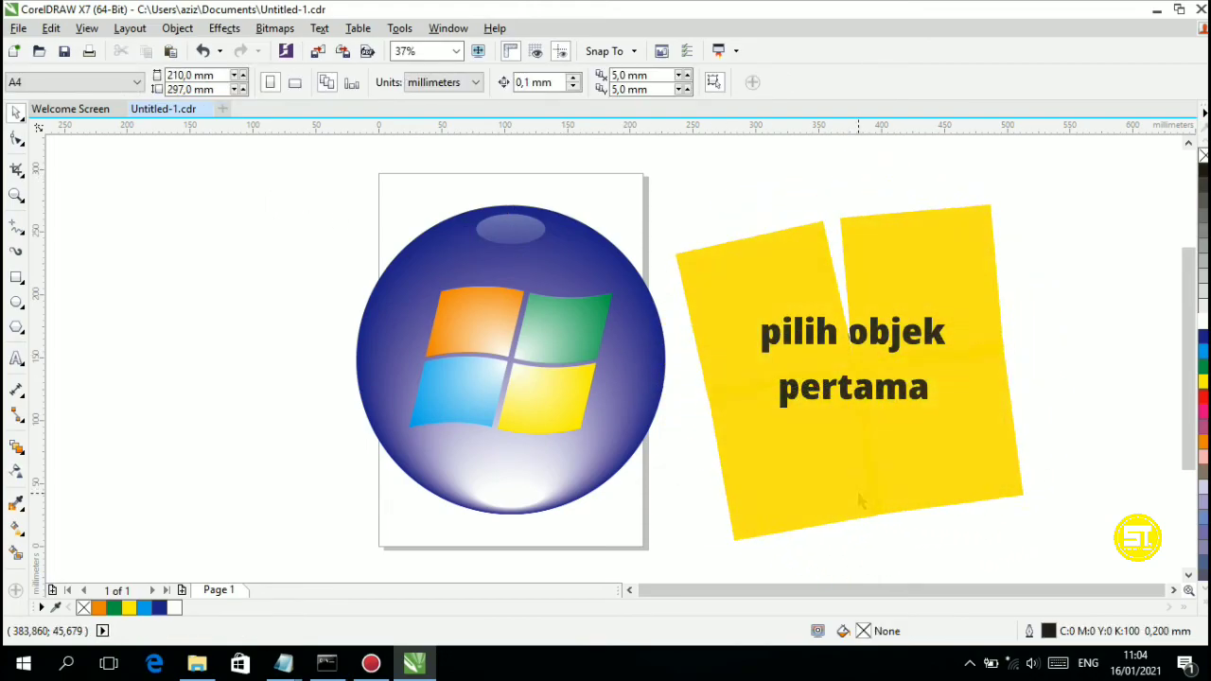
# Add a drop shadow to the four-pane logo group using the Flat Bottom Right preset.
pyautogui.click(526, 367)
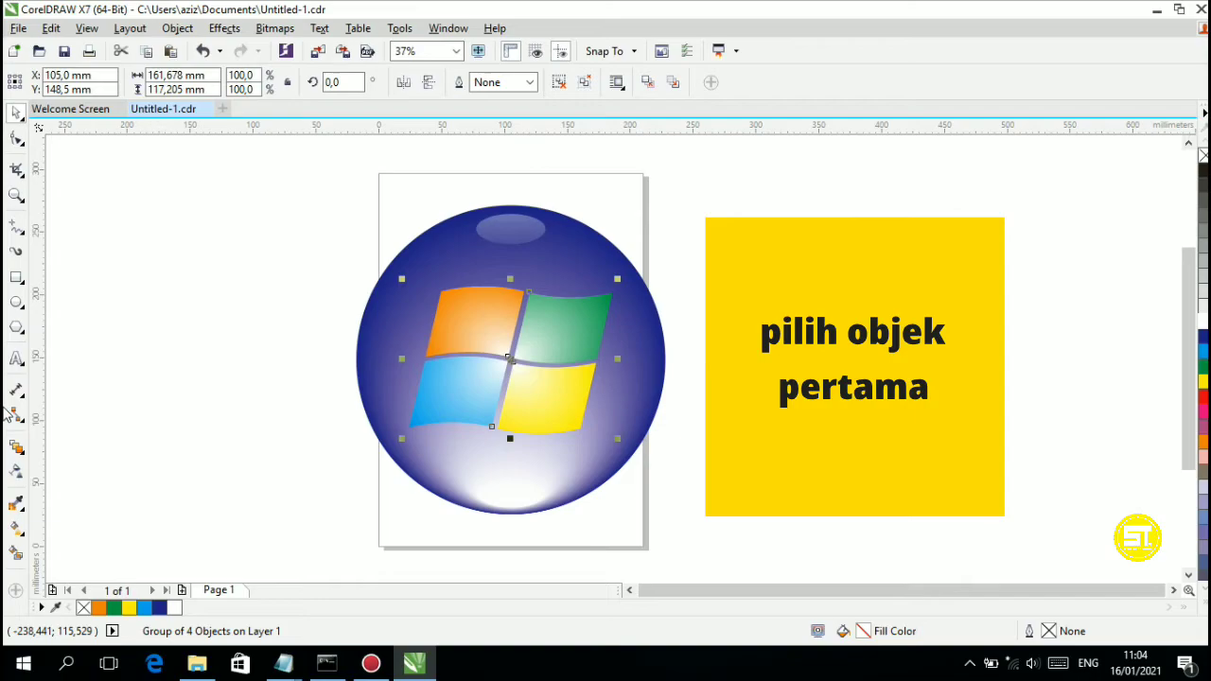
pyautogui.click(17, 471)
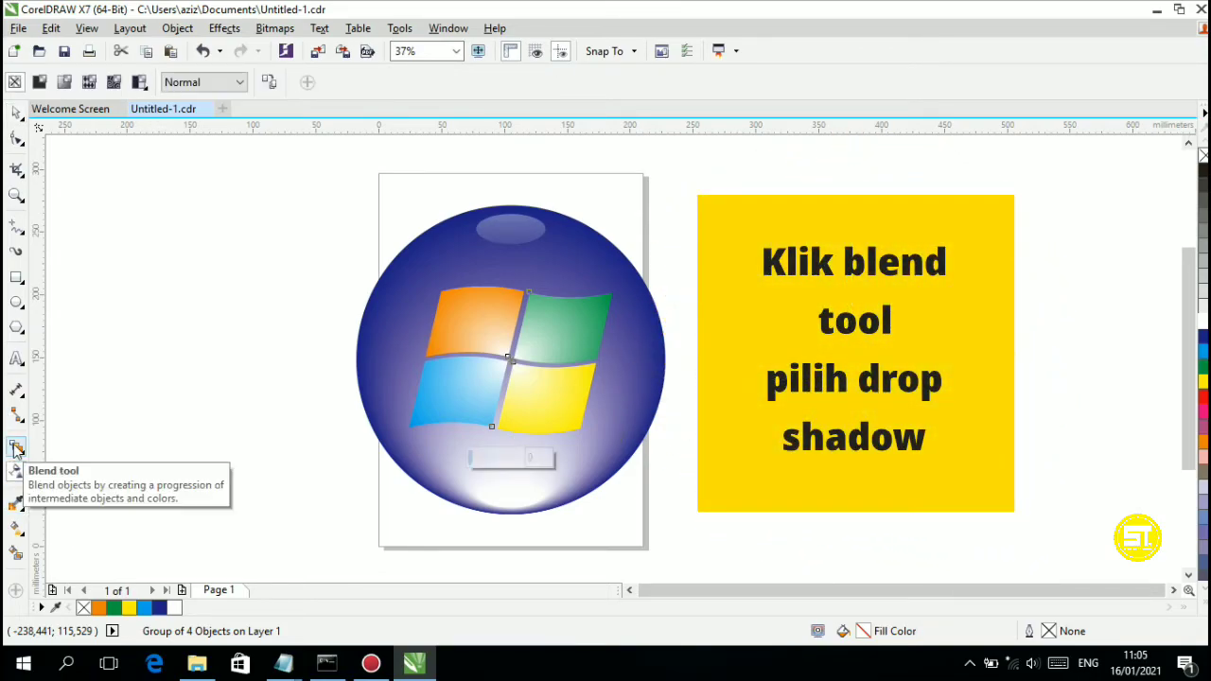
pyautogui.click(21, 452)
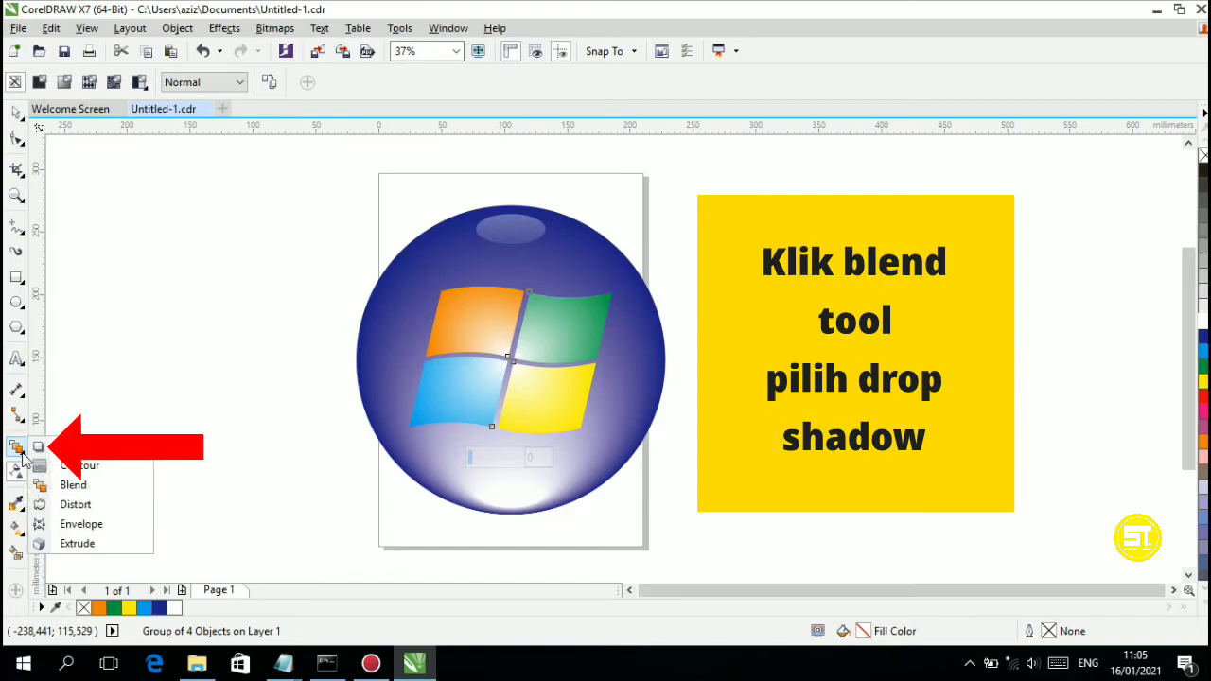
pyautogui.click(37, 446)
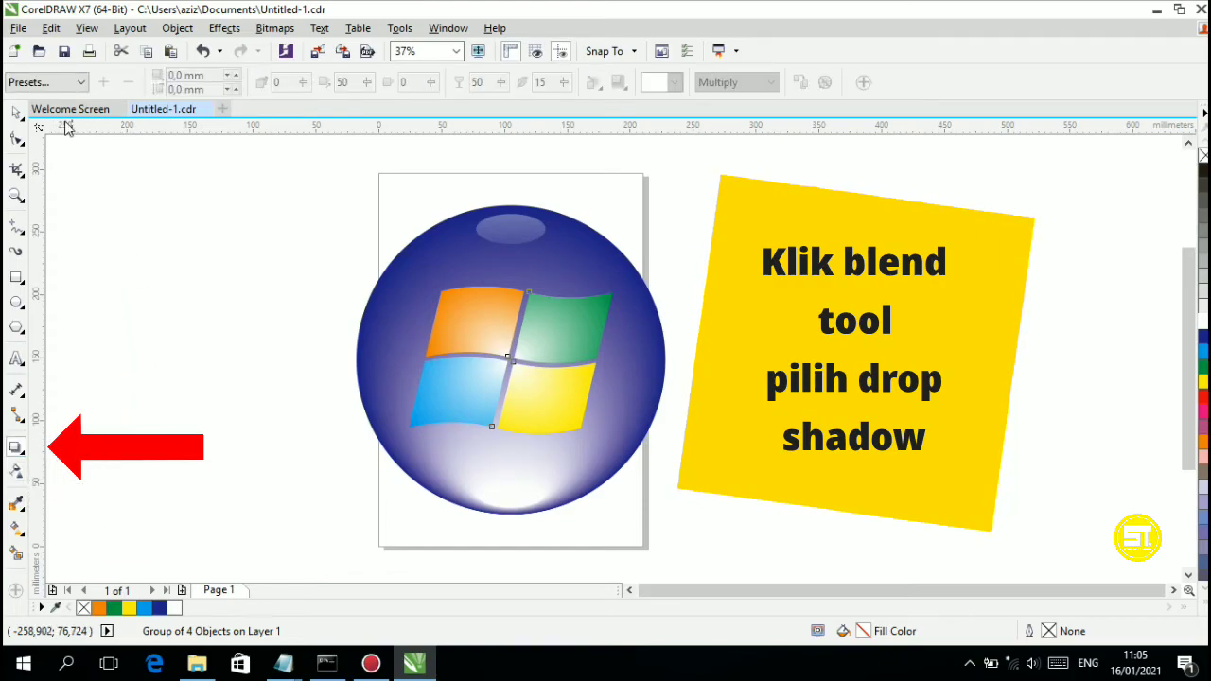
pyautogui.click(80, 82)
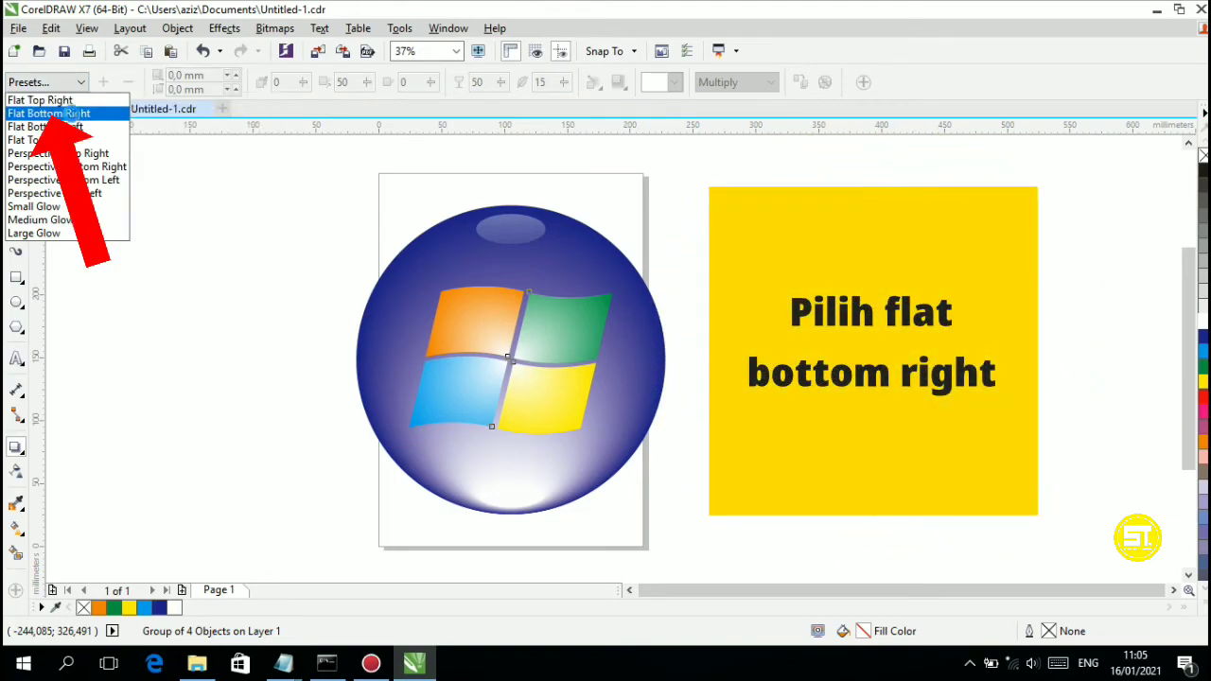
pyautogui.click(71, 113)
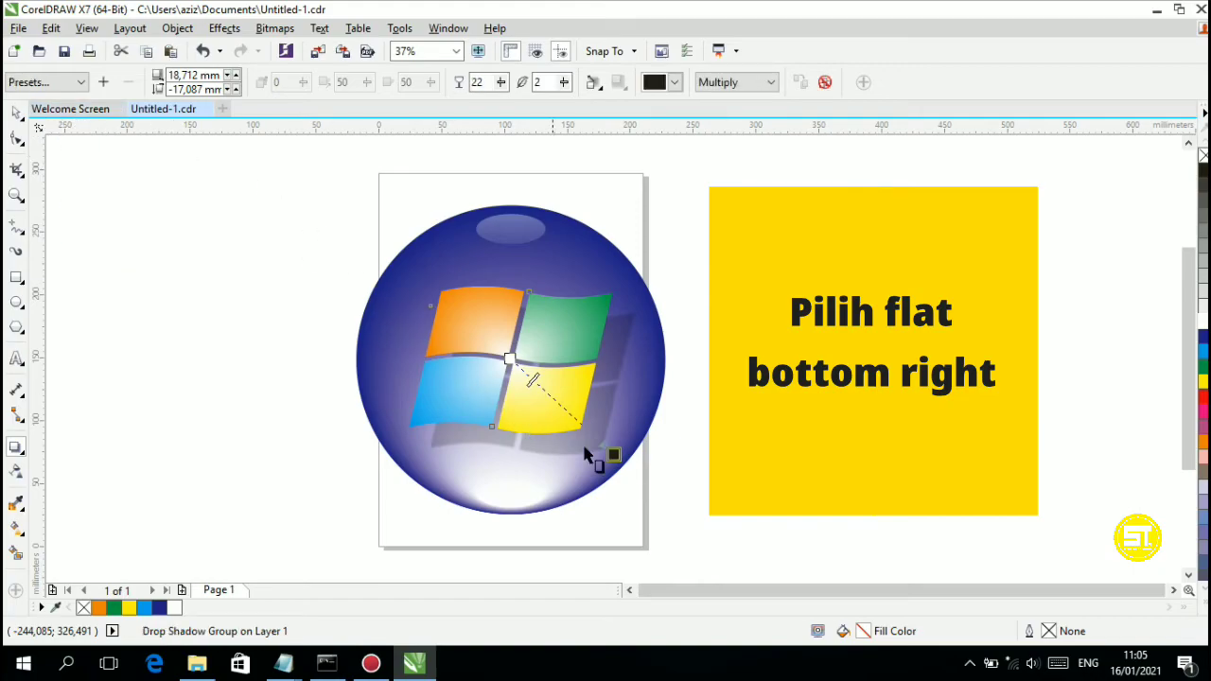
# Pull the logo's shadow in to an offset of about 5.2 mm and -6 mm, with a feathering of 15.
pyautogui.moveTo(613, 455); pyautogui.dragTo(575, 435)
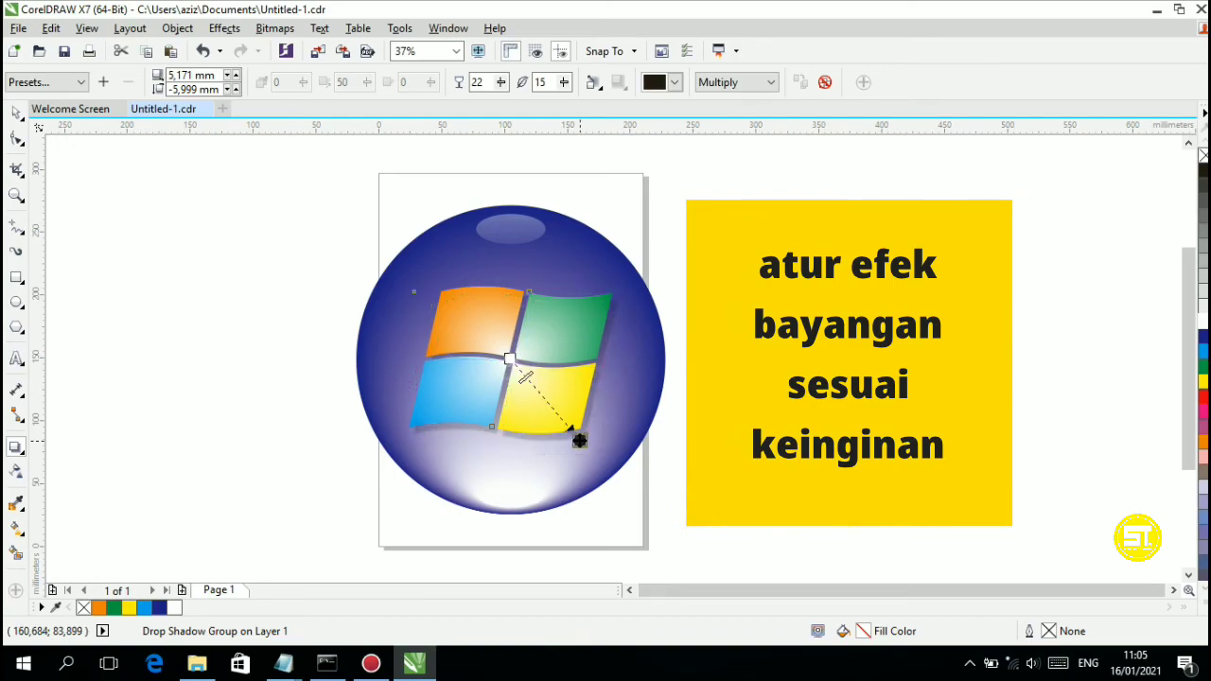
pyautogui.click(596, 502)
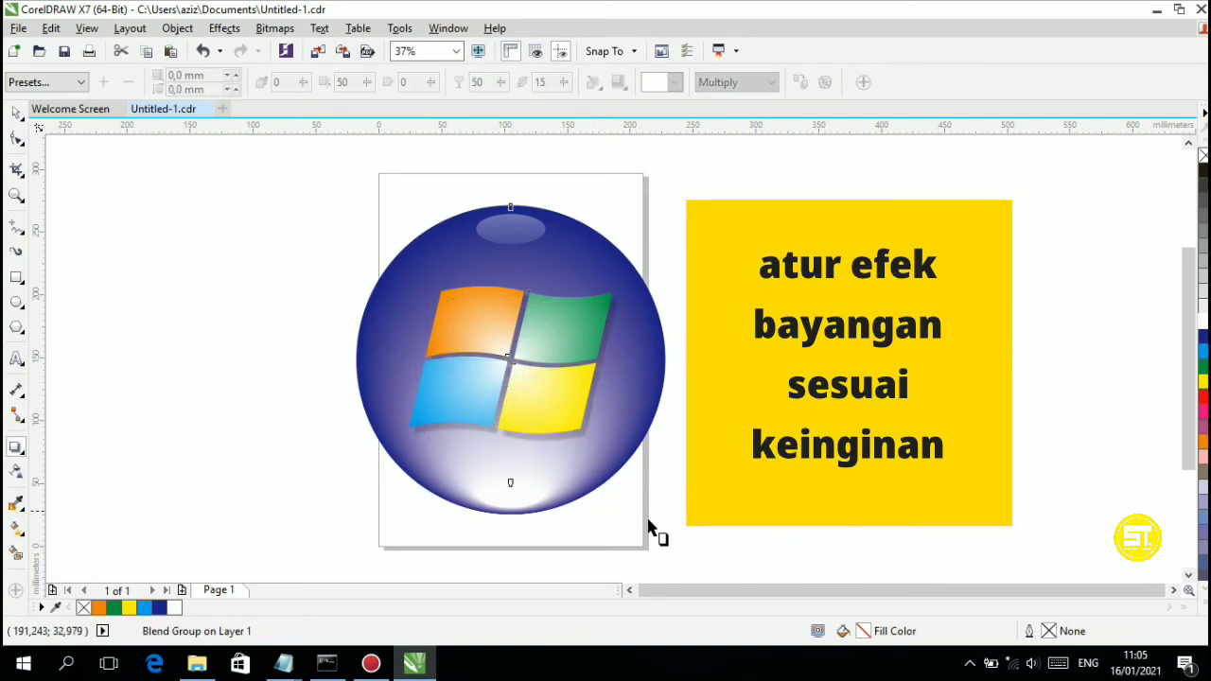
pyautogui.click(15, 115)
pyautogui.click(422, 522)
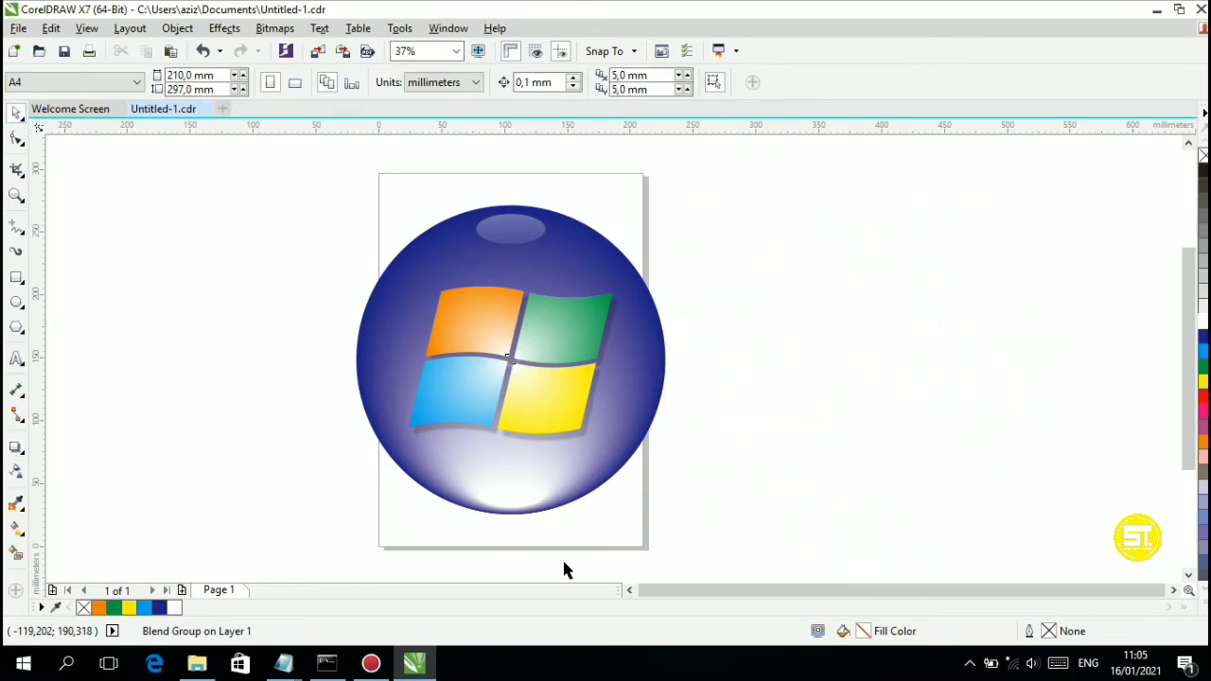
# Add a "Windows 7" caption in Arial Rounded MT Bold at about 78.5 pt, centred just below the circle.
pyautogui.press('F8')
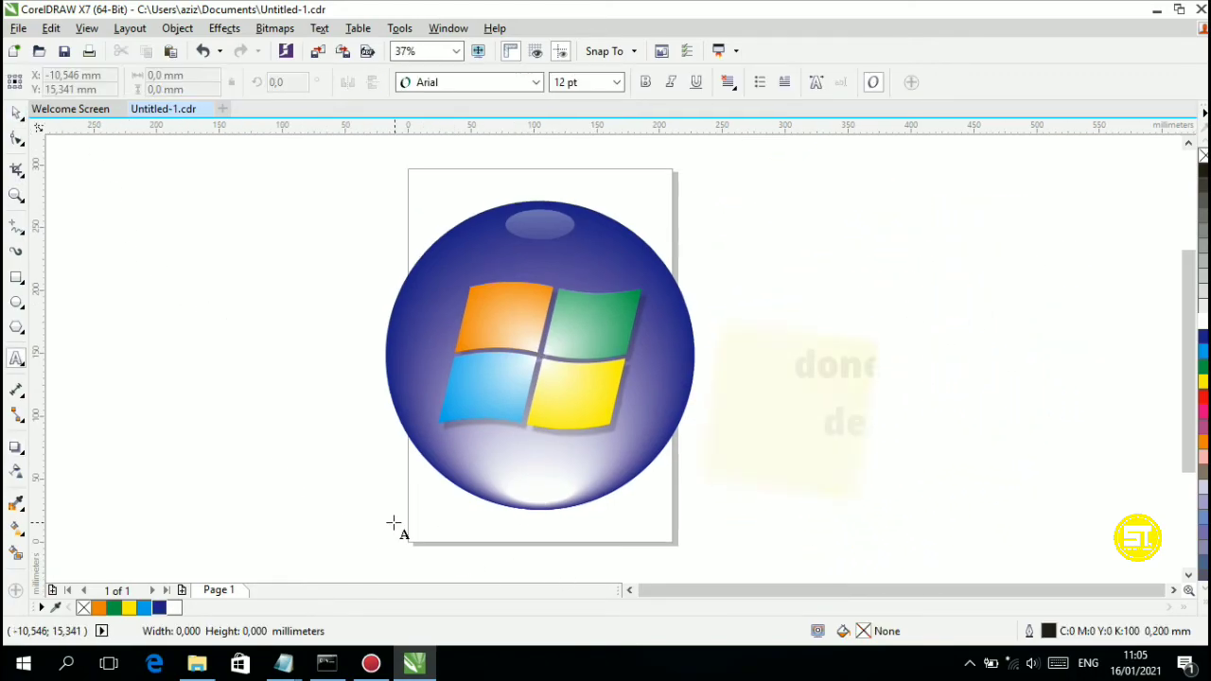
pyautogui.click(394, 522)
pyautogui.click(535, 82)
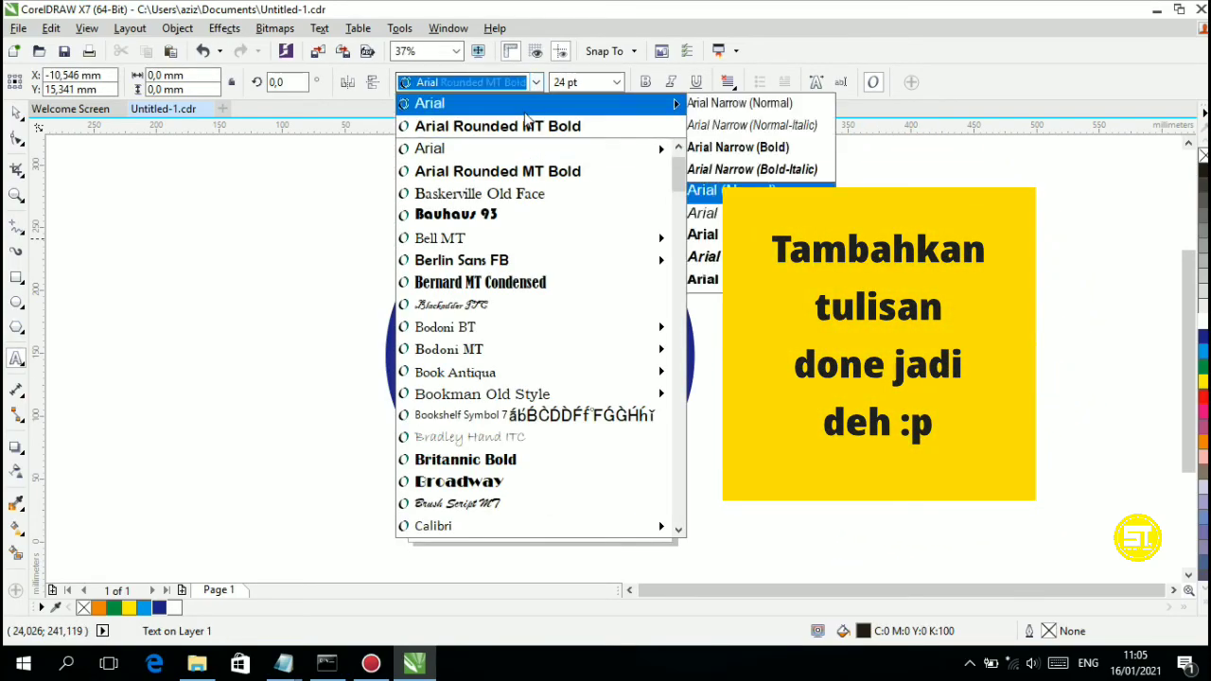
pyautogui.click(526, 126)
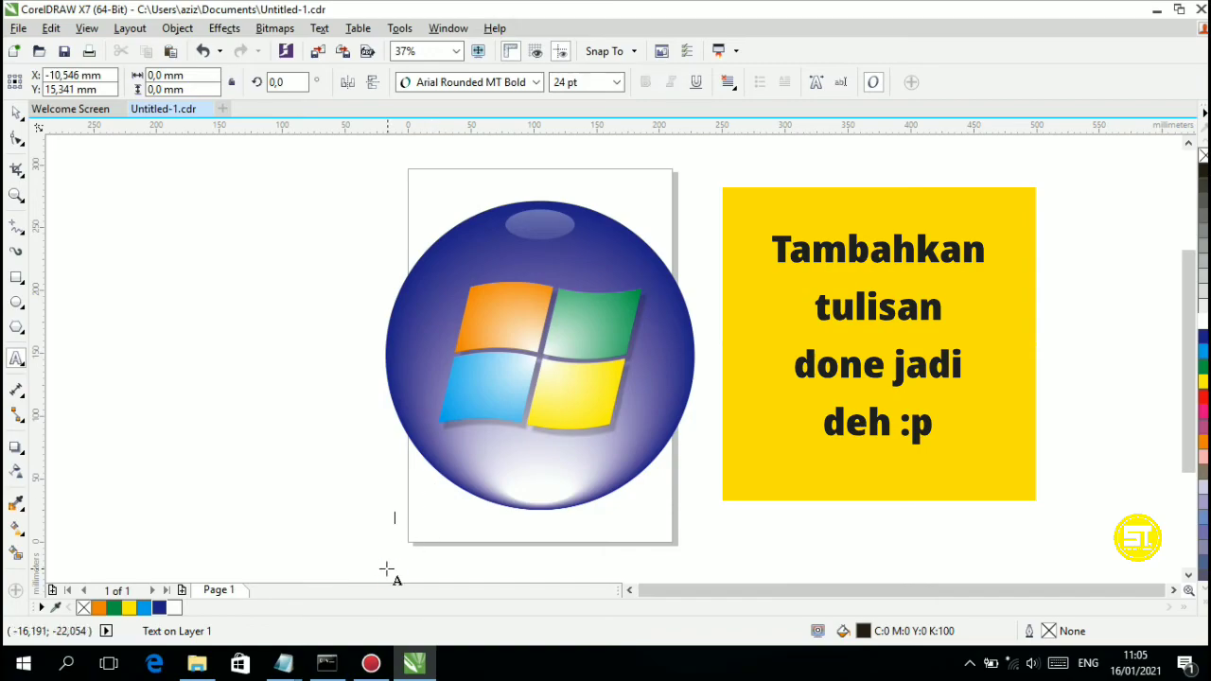
pyautogui.write('Windows 7')
pyautogui.moveTo(455, 524); pyautogui.dragTo(582, 523)
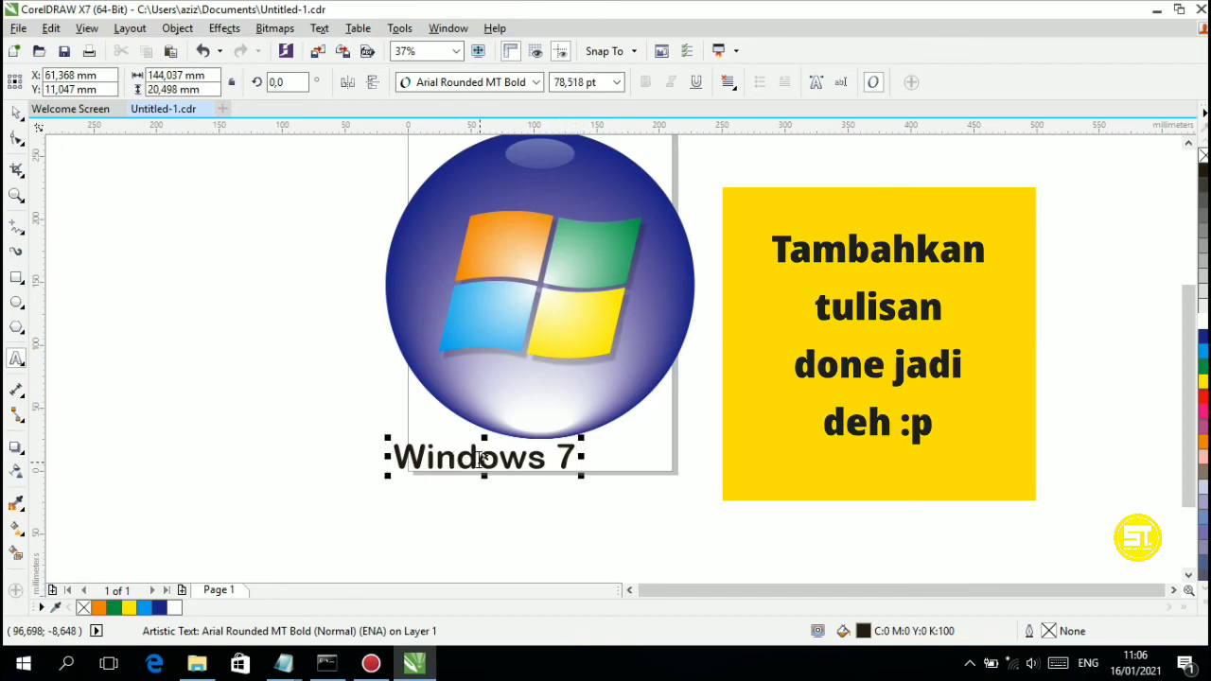
pyautogui.moveTo(483, 459); pyautogui.dragTo(536, 459)
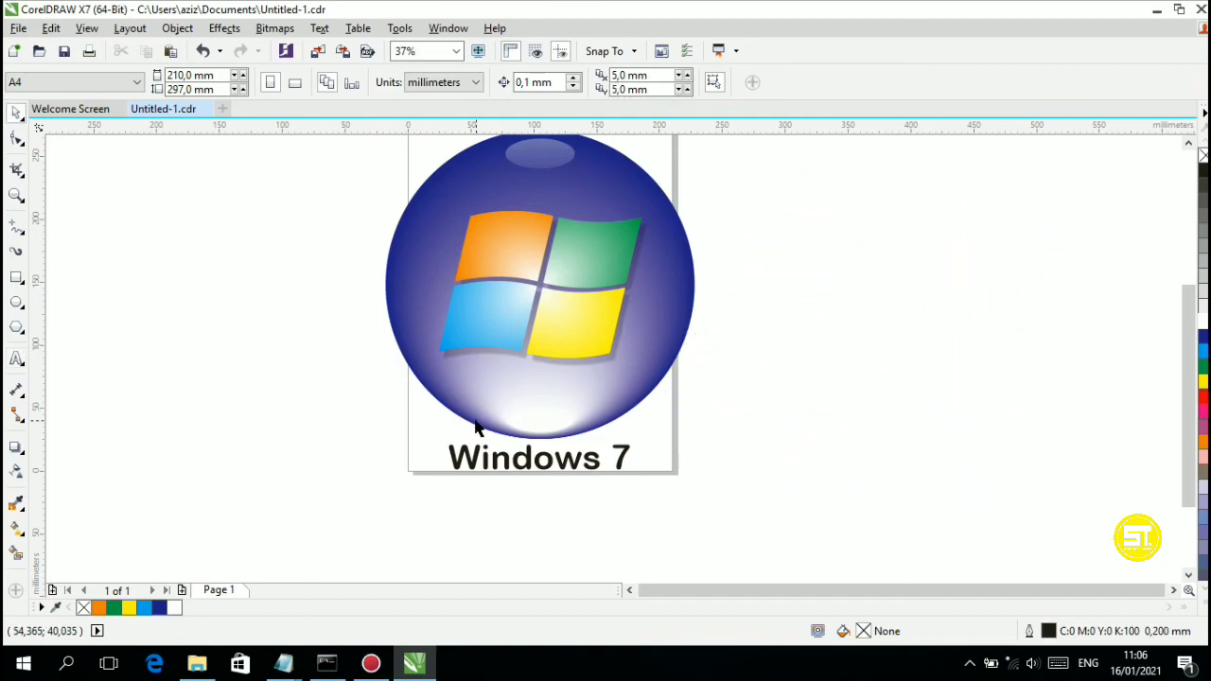
# Group the circle, logo, highlight and caption together and move the group off the page to its left.
pyautogui.scroll(-1, 475, 421)
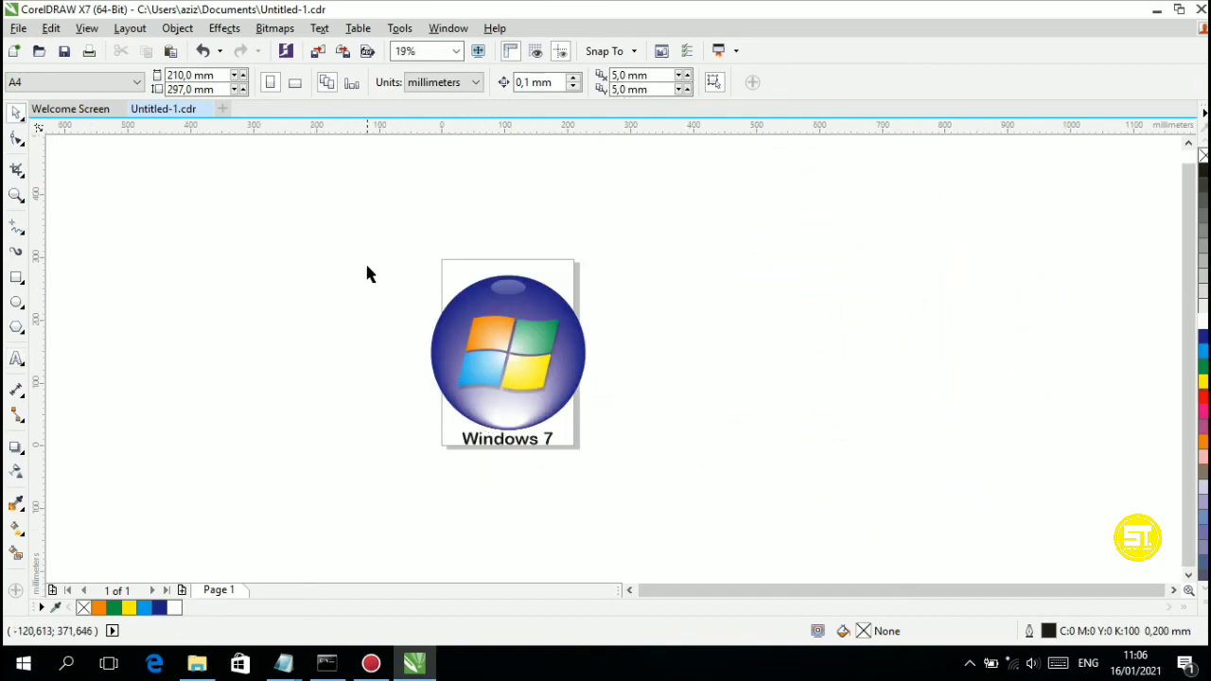
pyautogui.moveTo(358, 262); pyautogui.dragTo(649, 469)
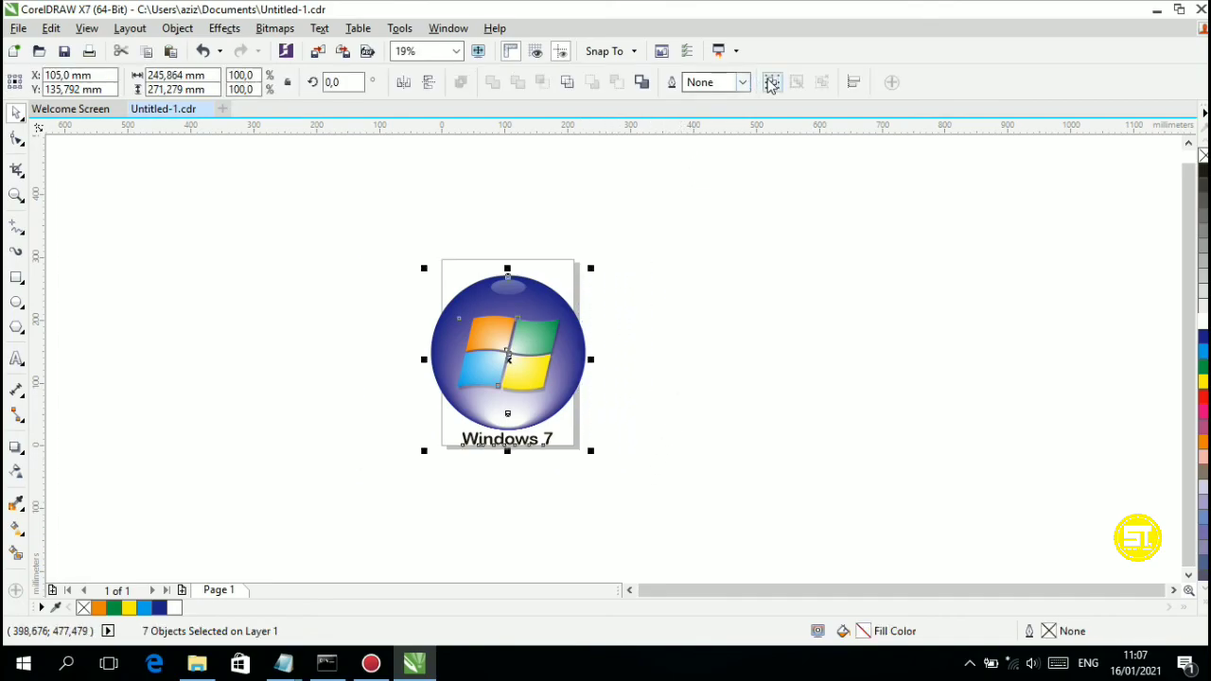
pyautogui.hotkey('ctrl', 'g')
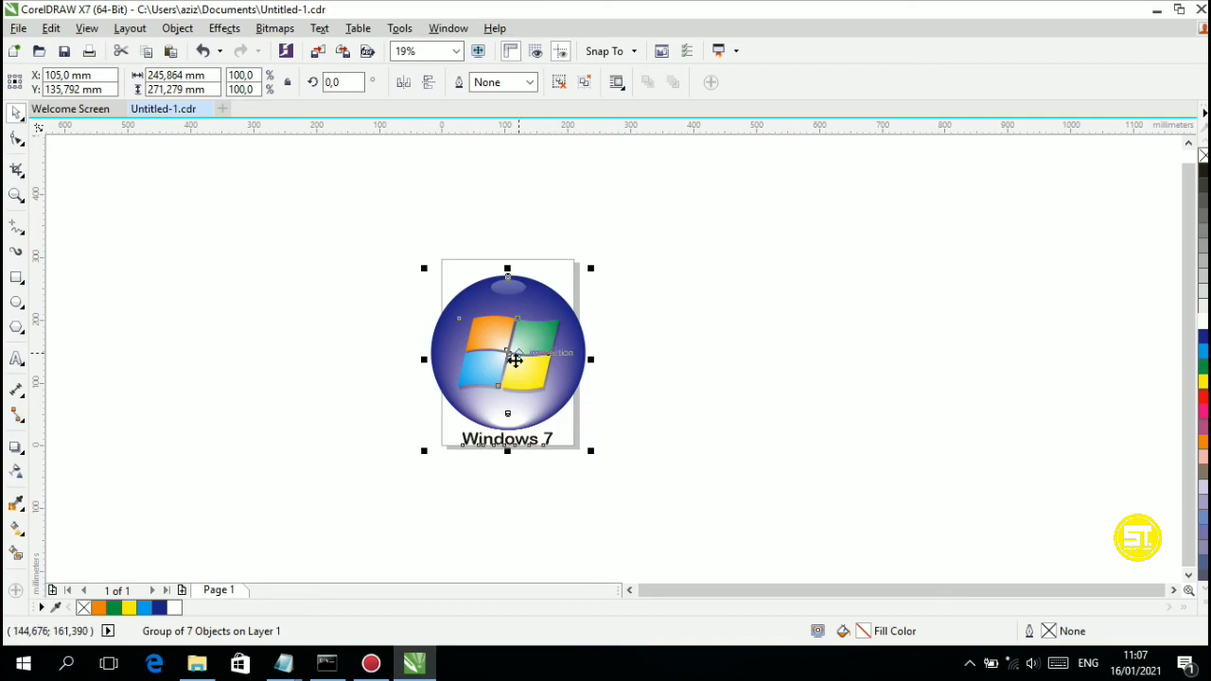
pyautogui.moveTo(509, 352); pyautogui.dragTo(316, 342)
pyautogui.click(417, 458)
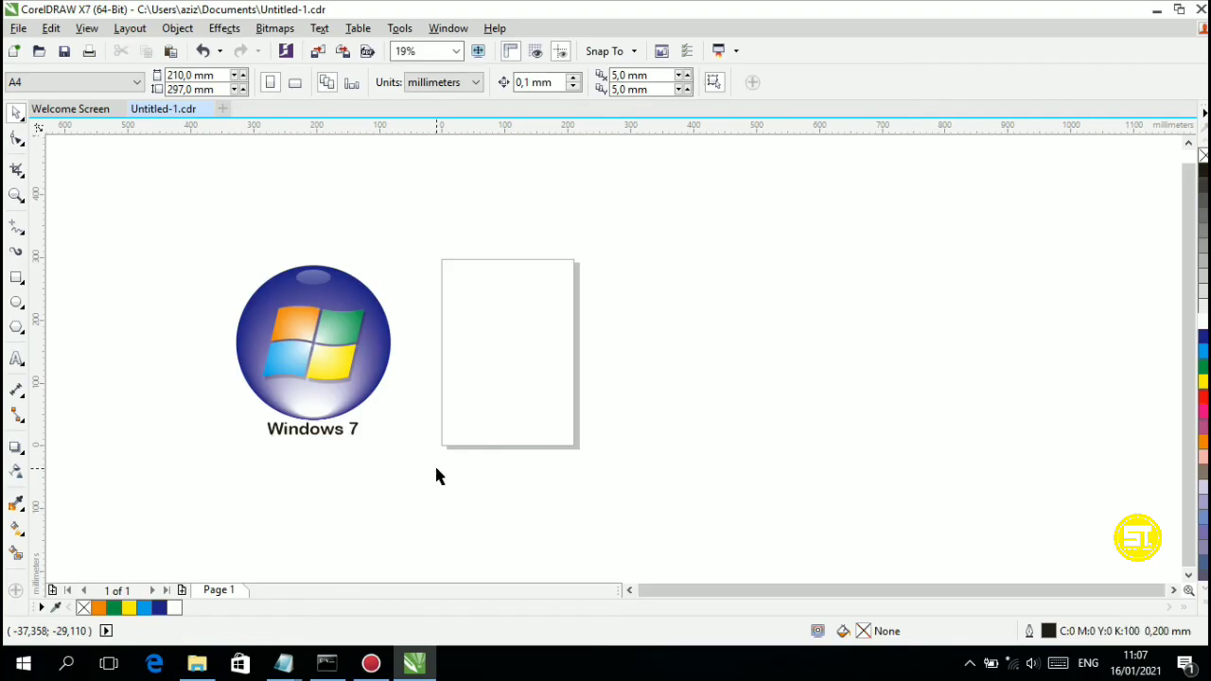